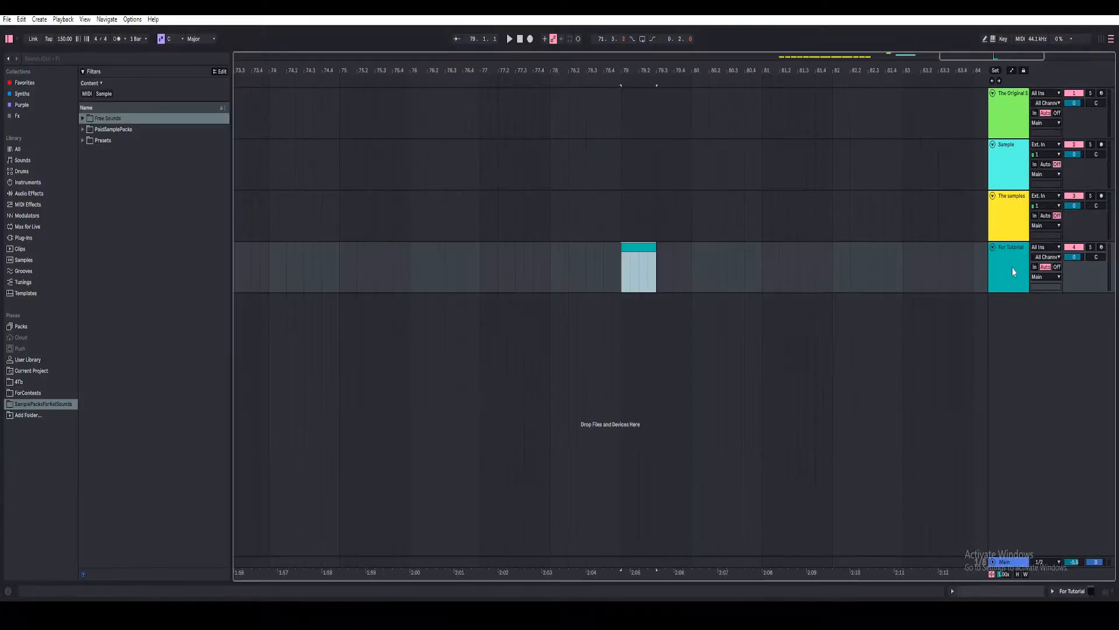
- Open Phase Plant on the For Tutorial track and add a Sampler generator to the empty patch
left_click(1013, 265)
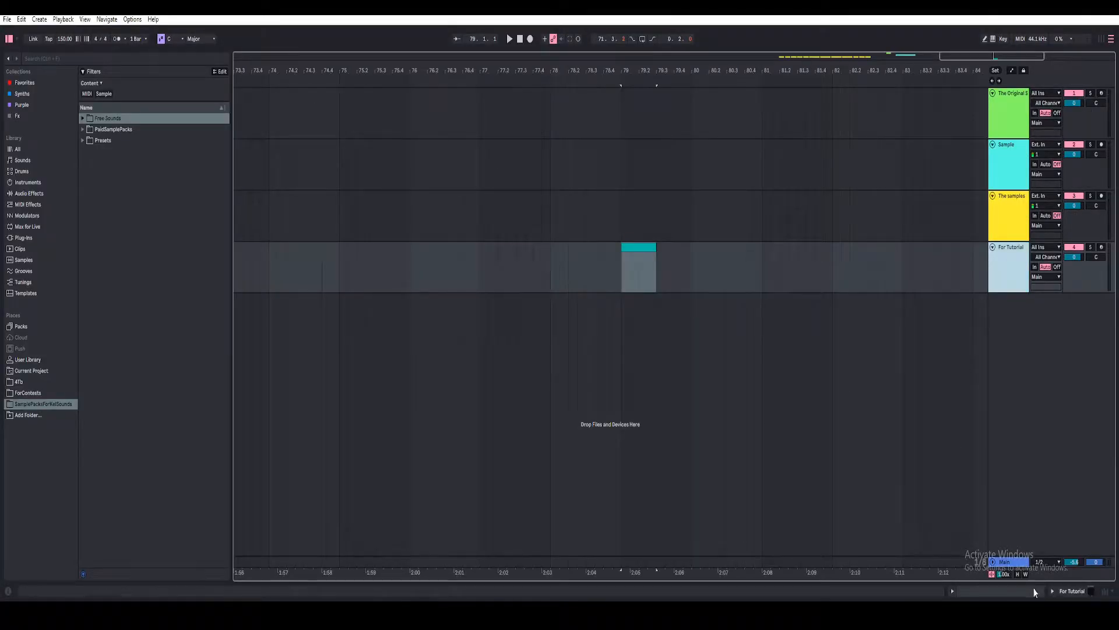
left_click(1063, 592)
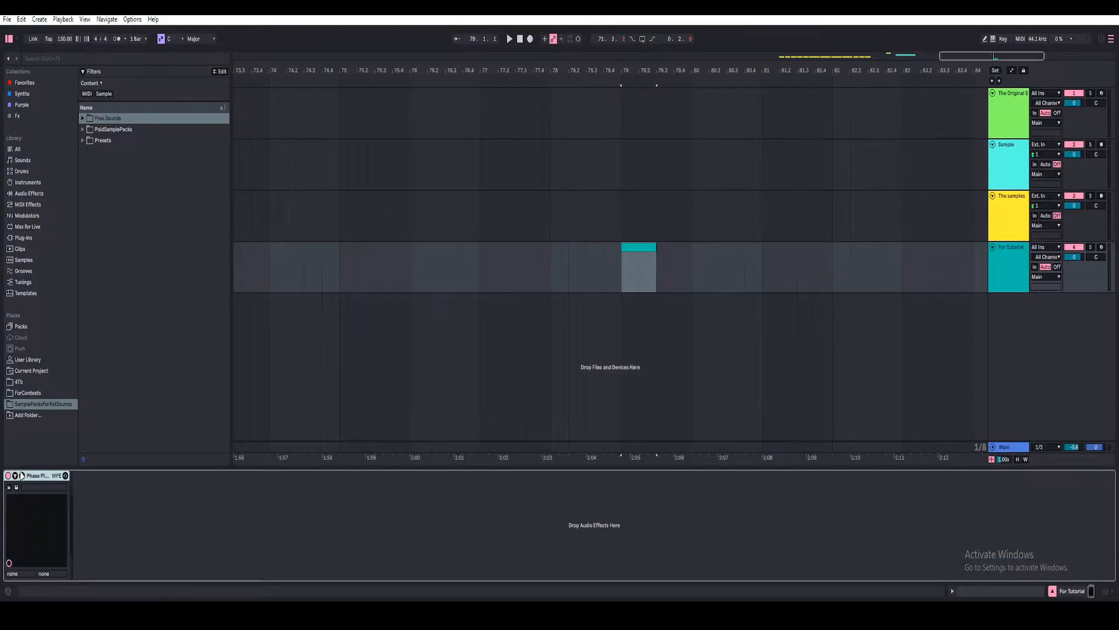
left_click(22, 475)
left_click_drag(644, 54, 615, 48)
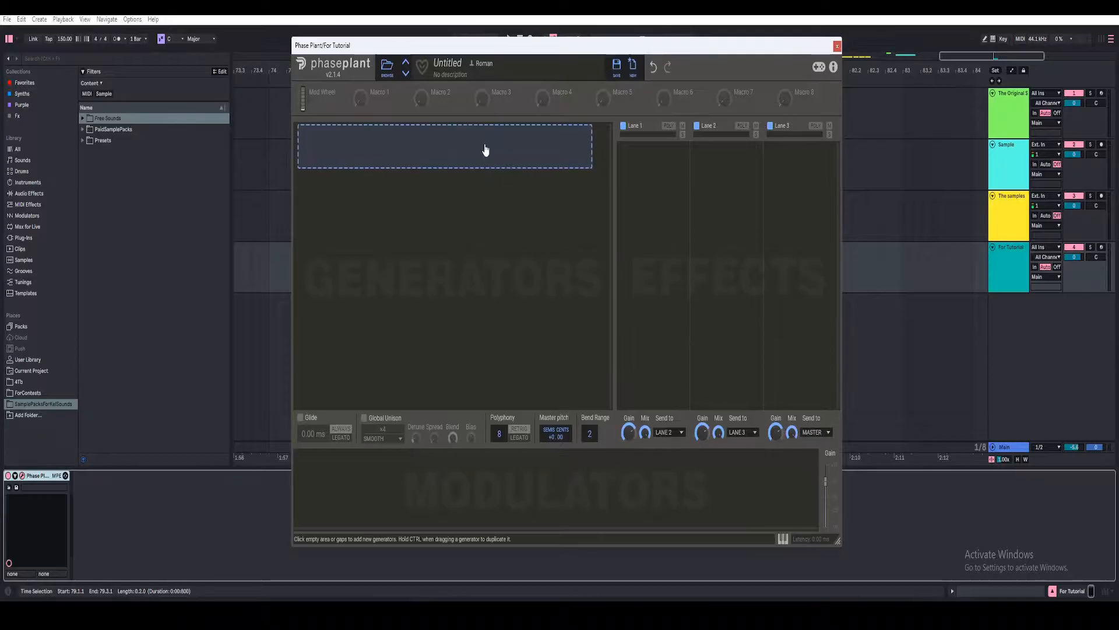
left_click(485, 146)
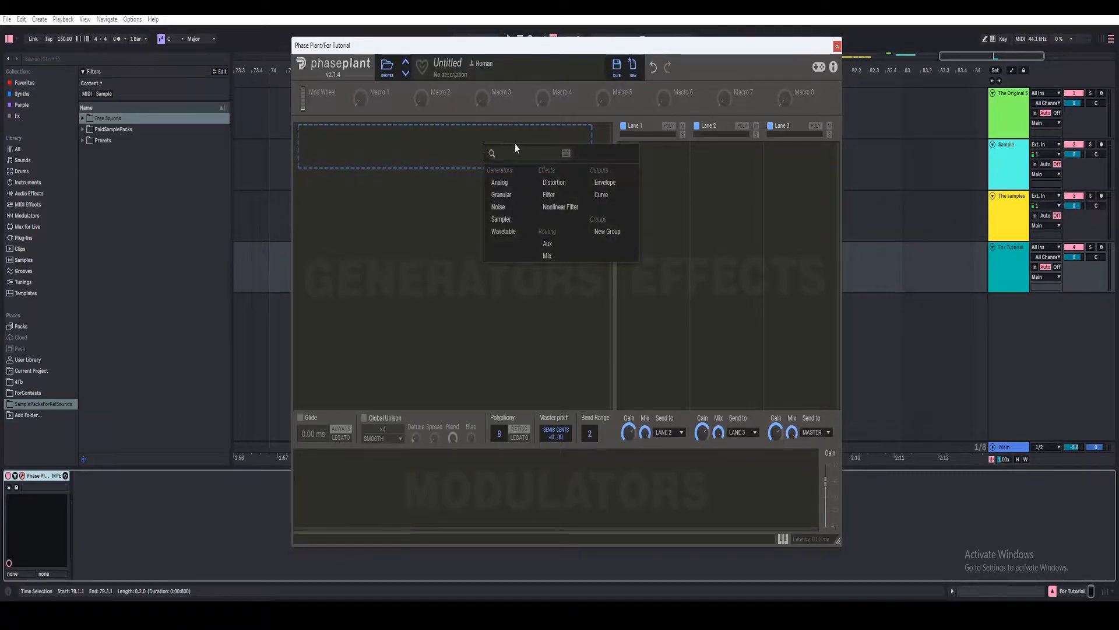
left_click(495, 222)
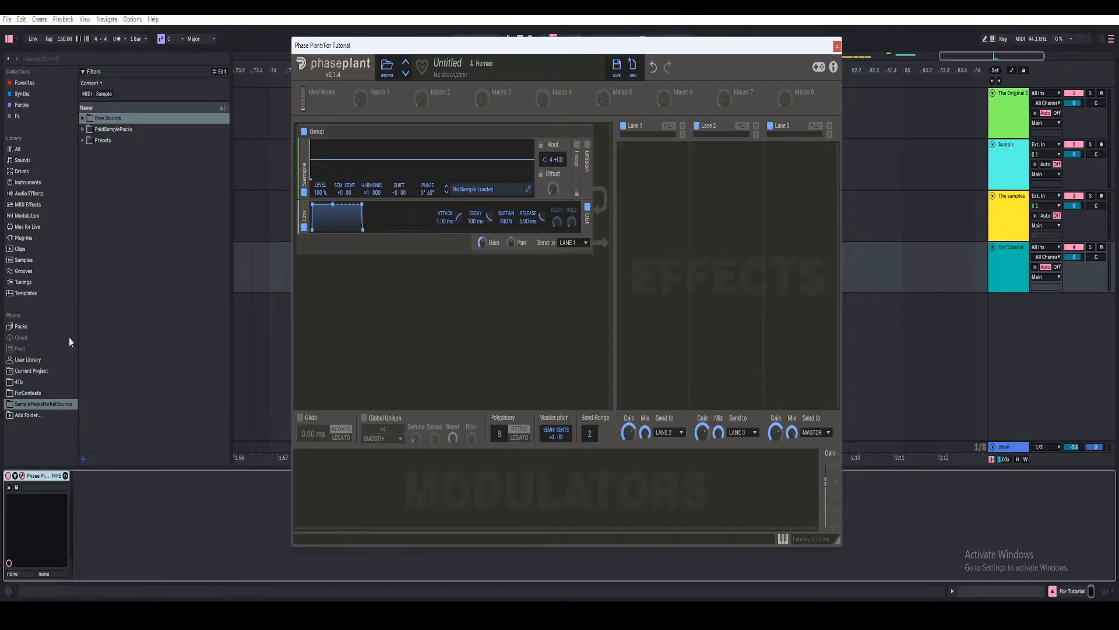
- Load The Major Growl for pp GSynthesis.wav from the sample library into the Sampler and close the plugin window
left_click_drag(141, 343, 400, 165)
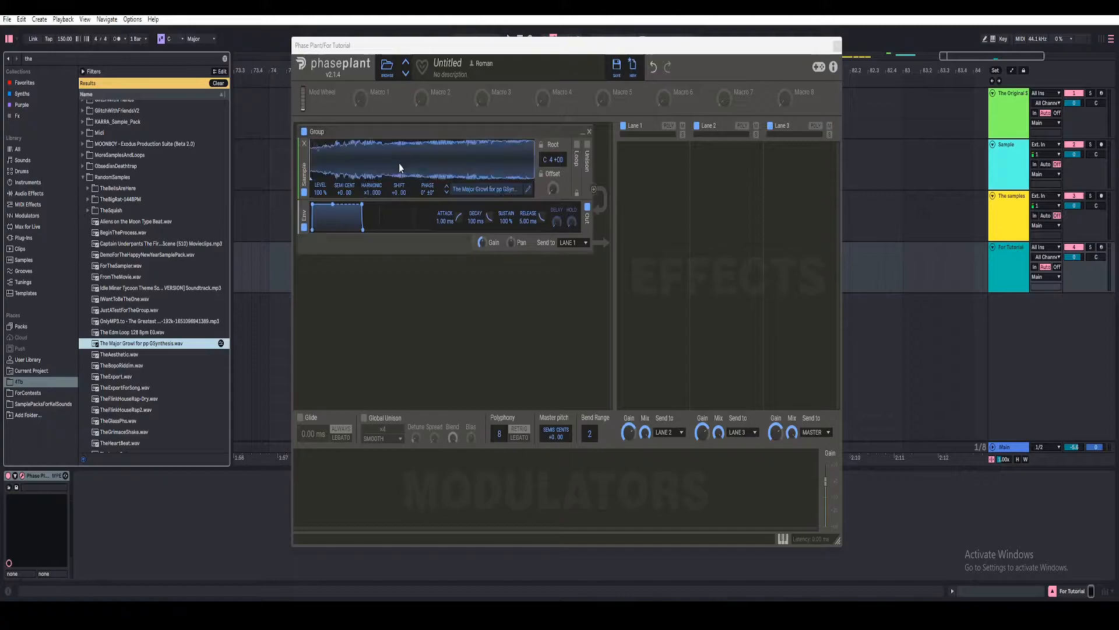
left_click_drag(489, 44, 487, 44)
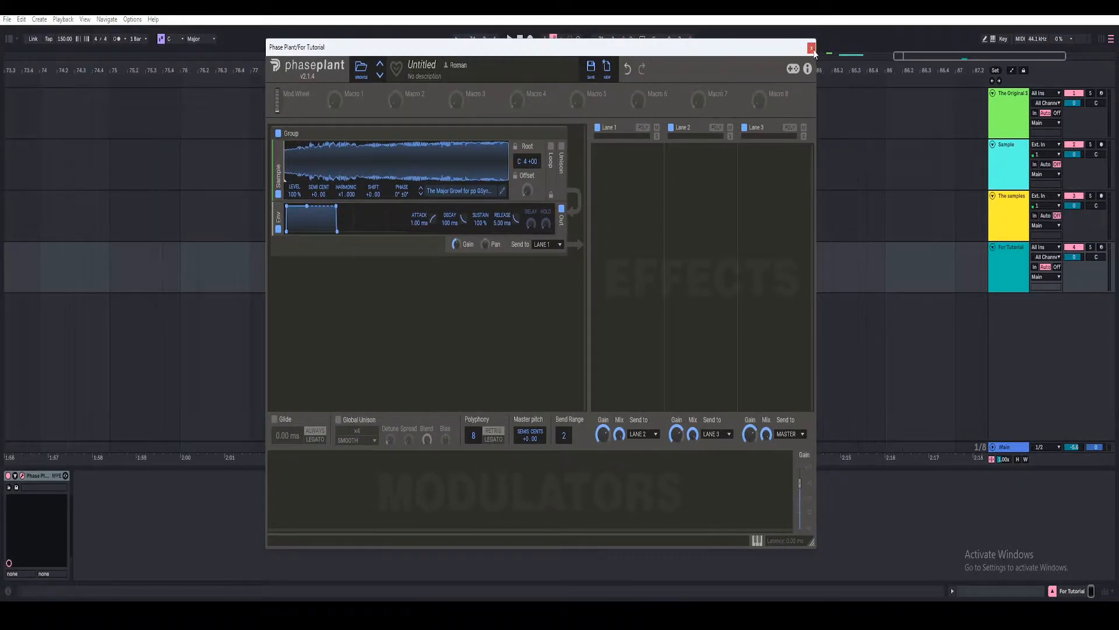
left_click(812, 48)
- Enter one note spanning the whole MIDI clip on the For Tutorial track and lower it two octaves to F1
left_click(408, 244)
left_click_drag(398, 71, 478, 76)
left_click(977, 592)
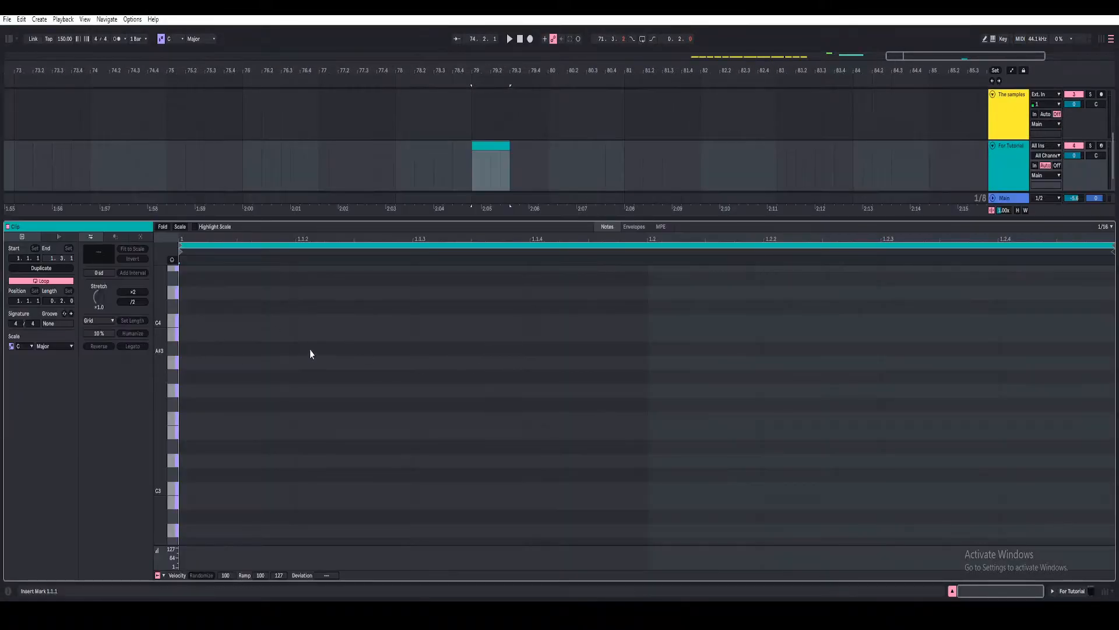
double_click(240, 424)
left_click_drag(295, 419, 1079, 430)
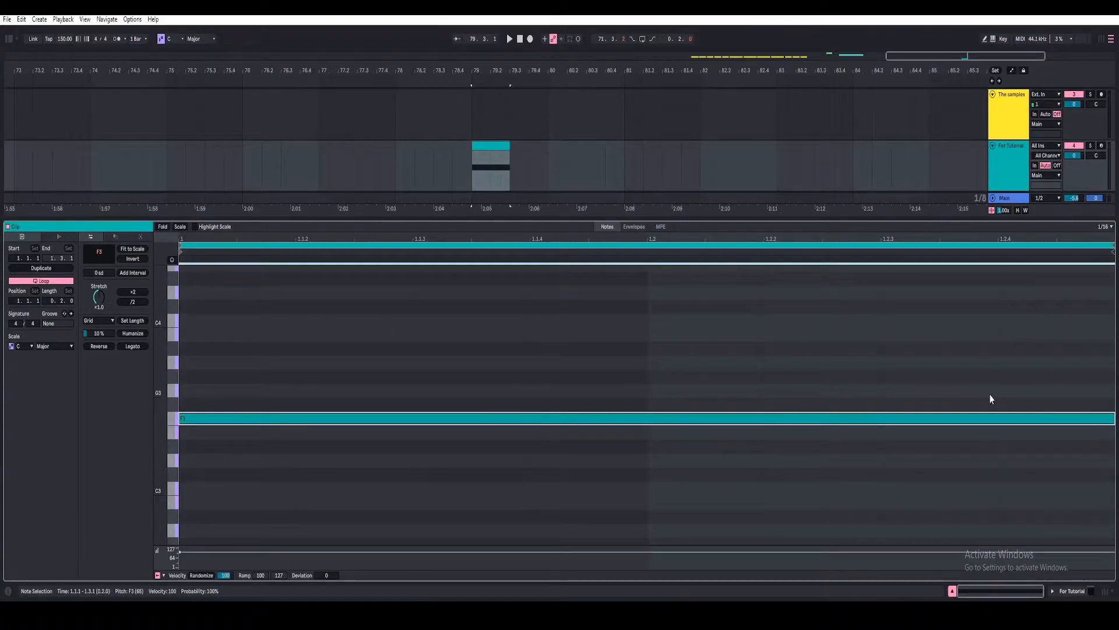
key("shift+Down")
key("shift+Down")
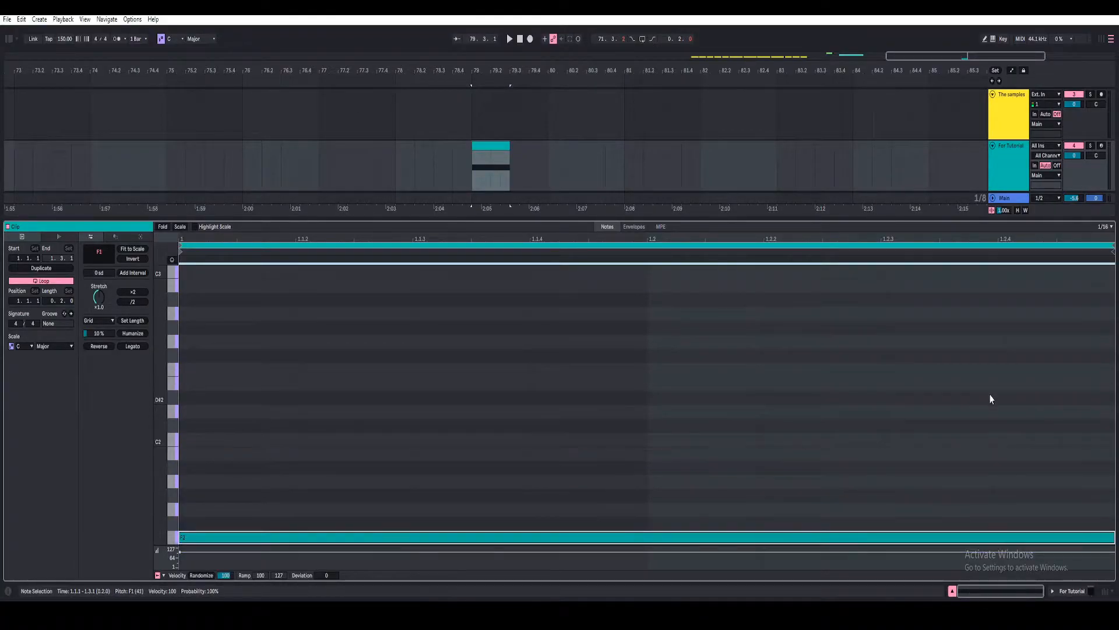
- Reopen Phase Plant, set the Sampler's root pitch to F1 and play the clip to check the sound
key("shift+Tab")
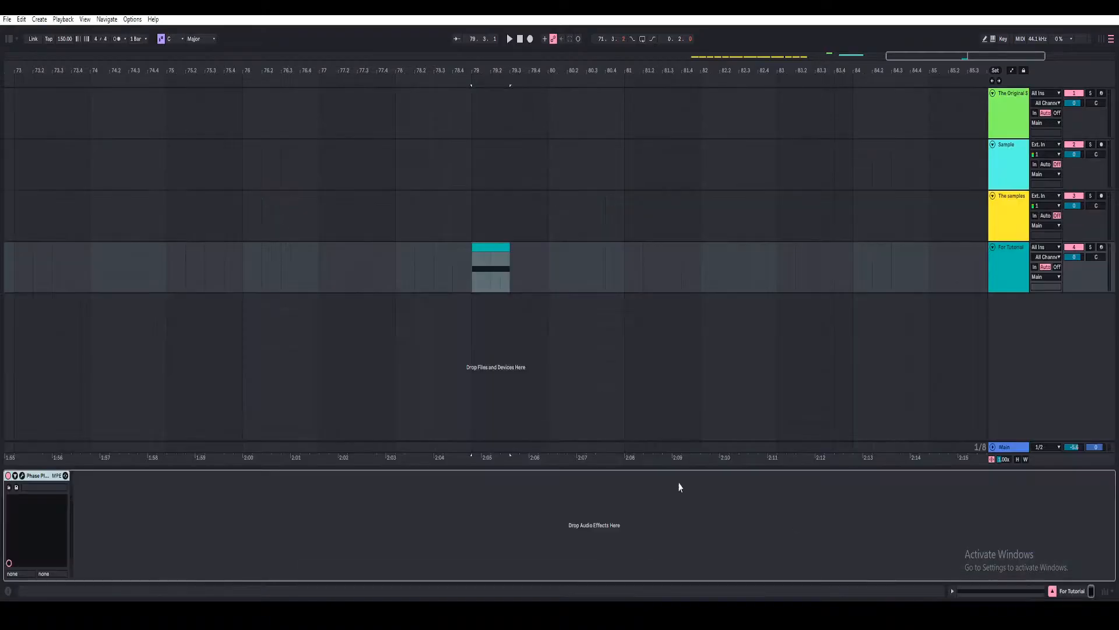
left_click(22, 476)
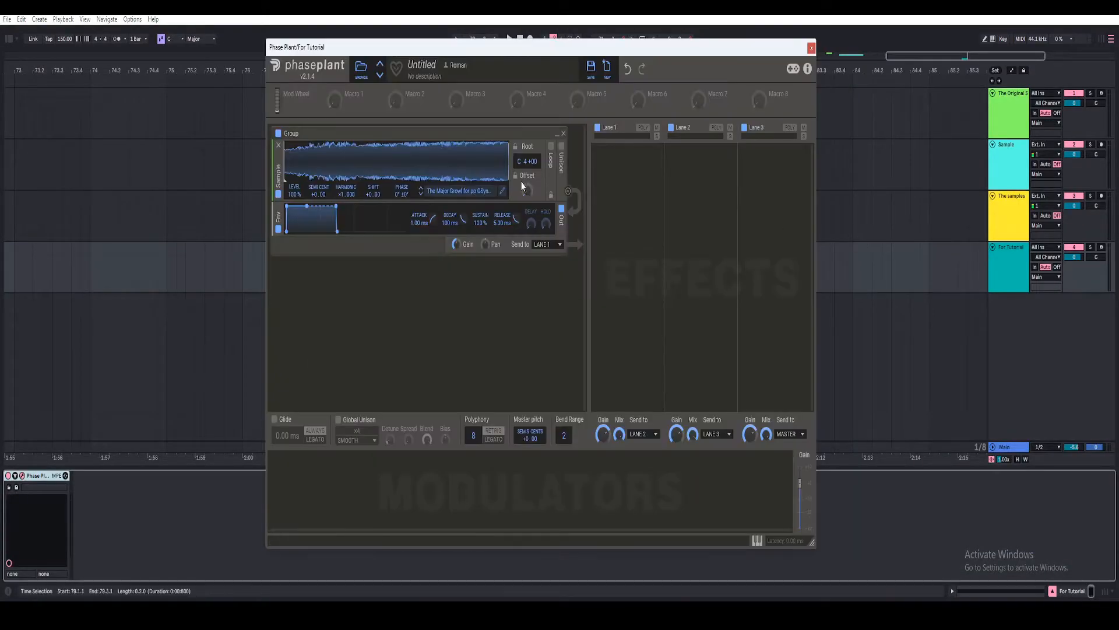
left_click_drag(443, 52, 577, 62)
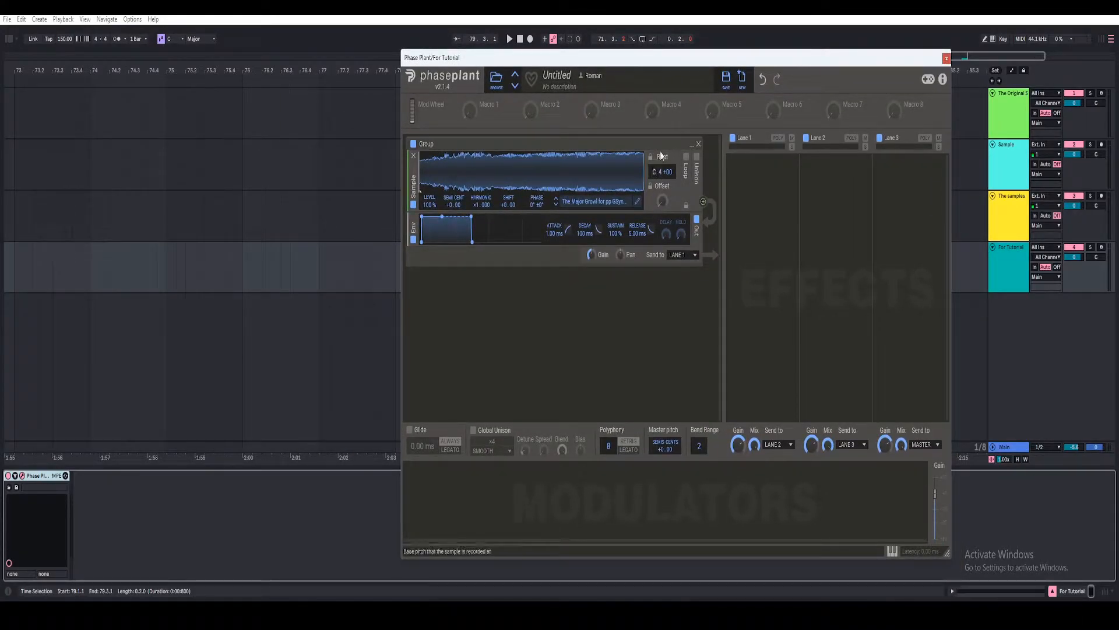
key("space")
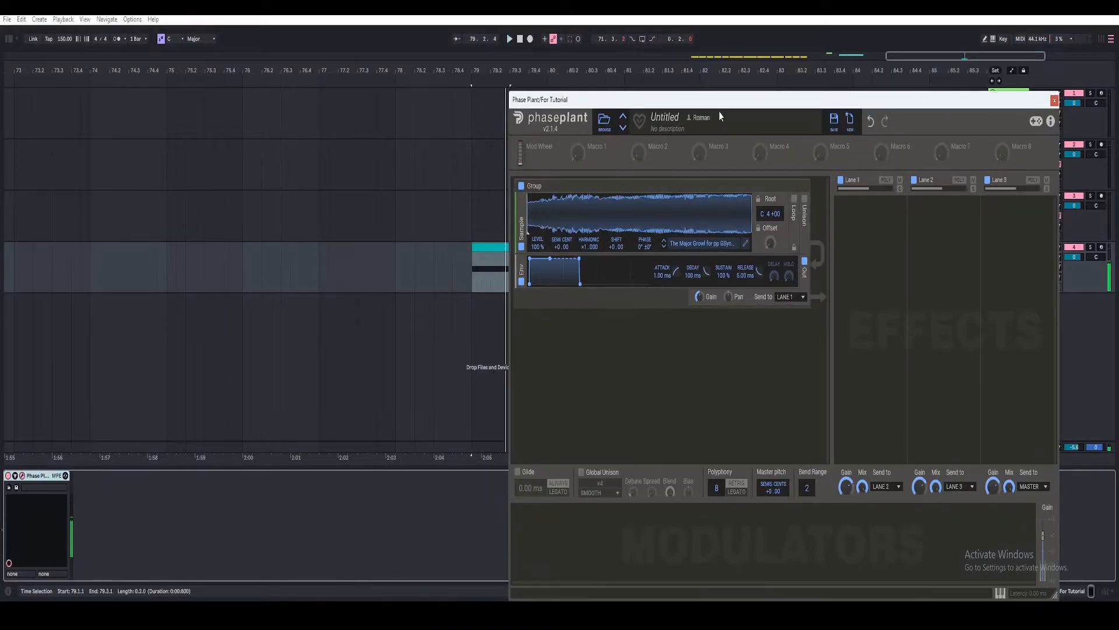
left_click_drag(719, 102, 533, 72)
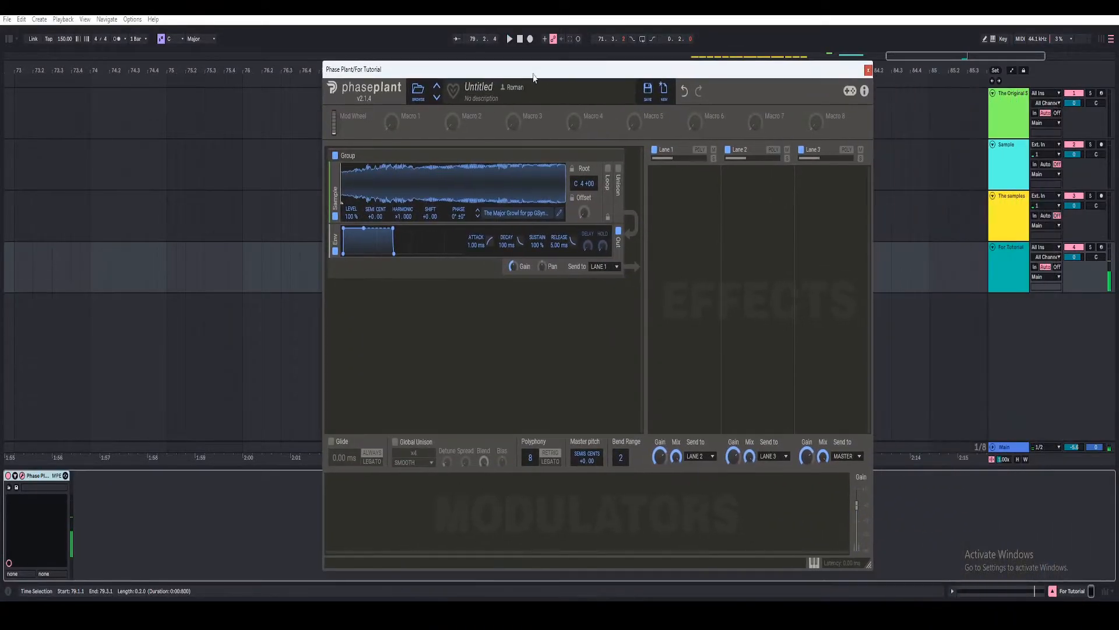
right_click(580, 188)
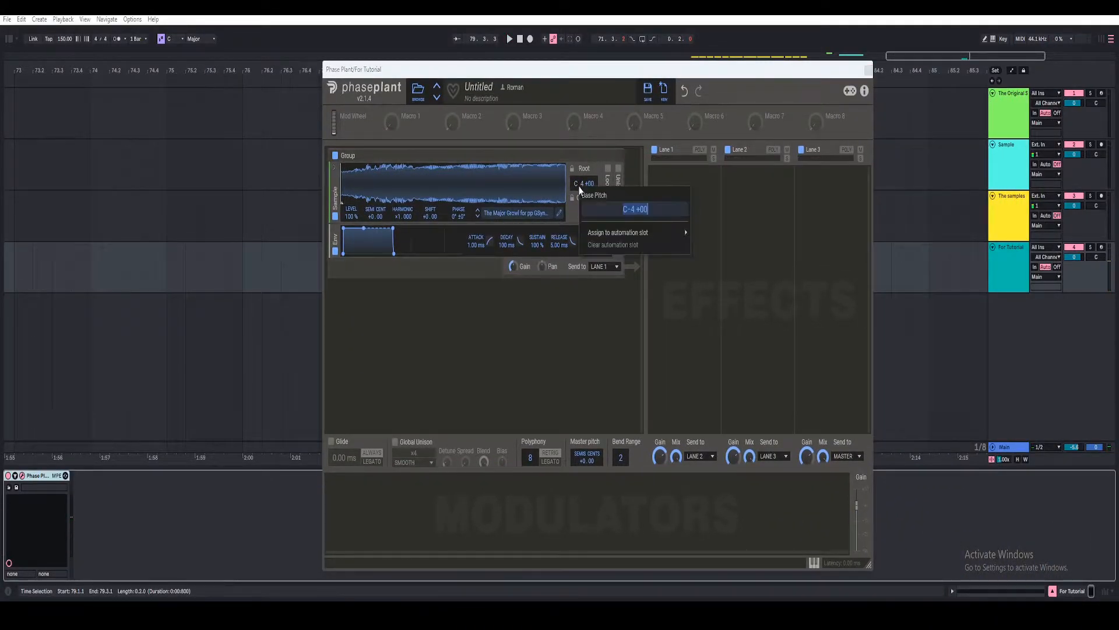
key("Return")
key("space")
key("space")
- Close the plugin window and extend the For Tutorial clip to one full bar
left_click(869, 70)
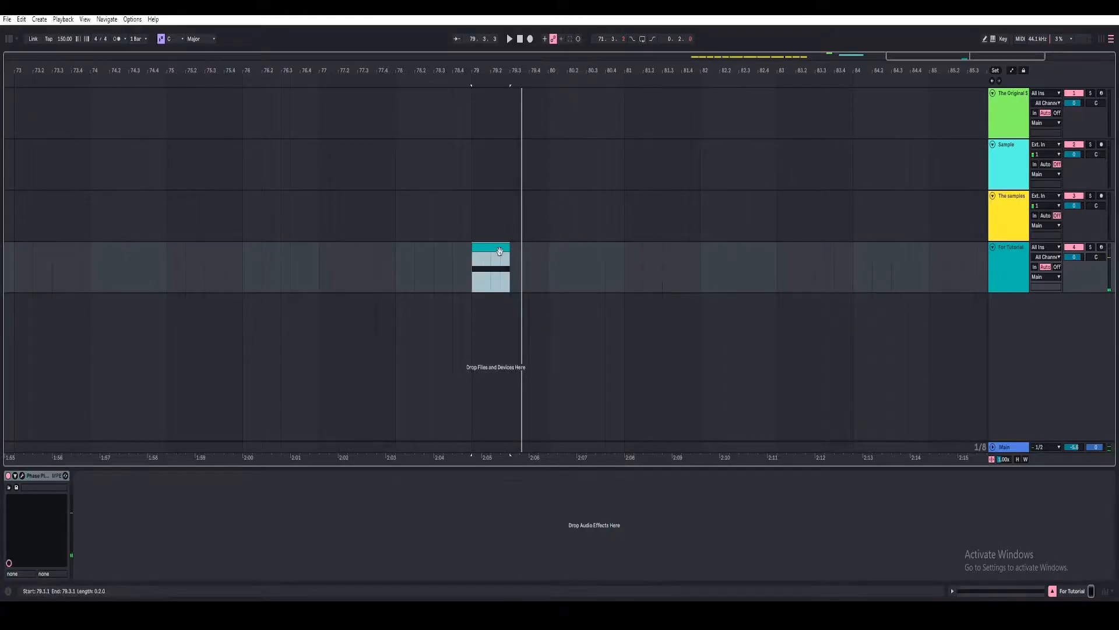
left_click_drag(510, 250, 548, 257)
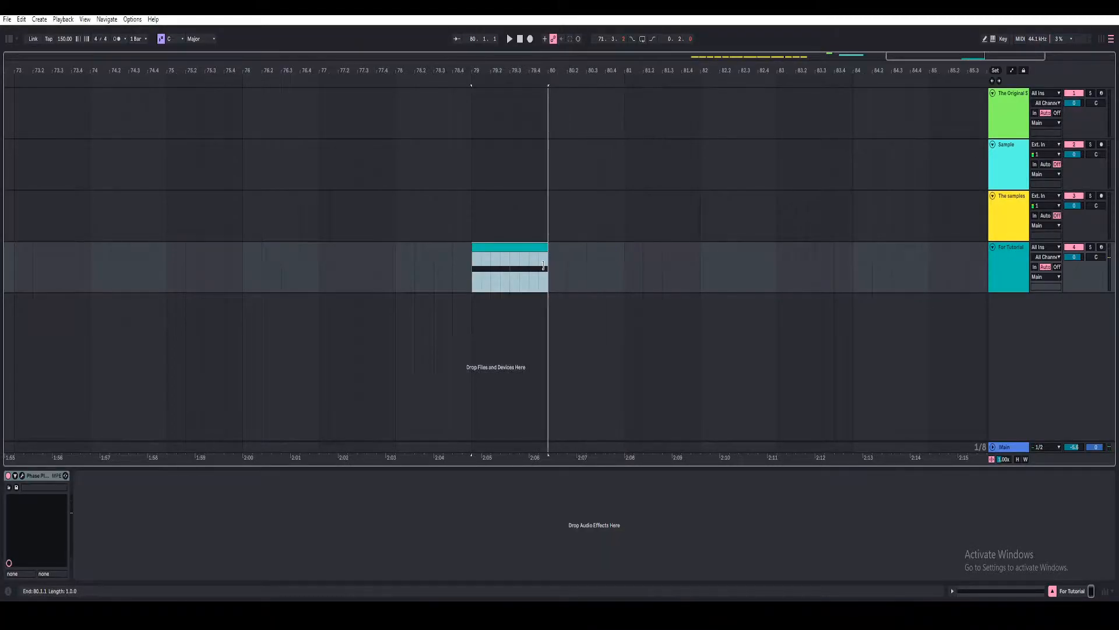
right_click(535, 250)
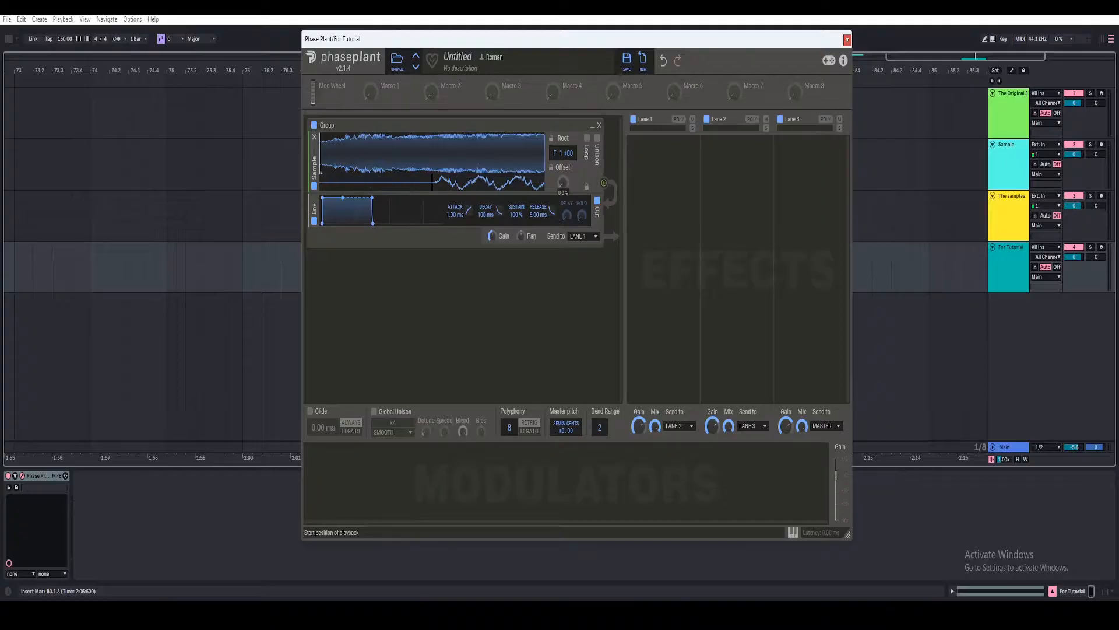
- Enable looping in the Sampler and set a short loop range of about 20% near the beginning of the sample
mouse_move(563, 188)
left_mouse_down()
mouse_move(563, 170)
mouse_move(563, 189)
left_mouse_up()
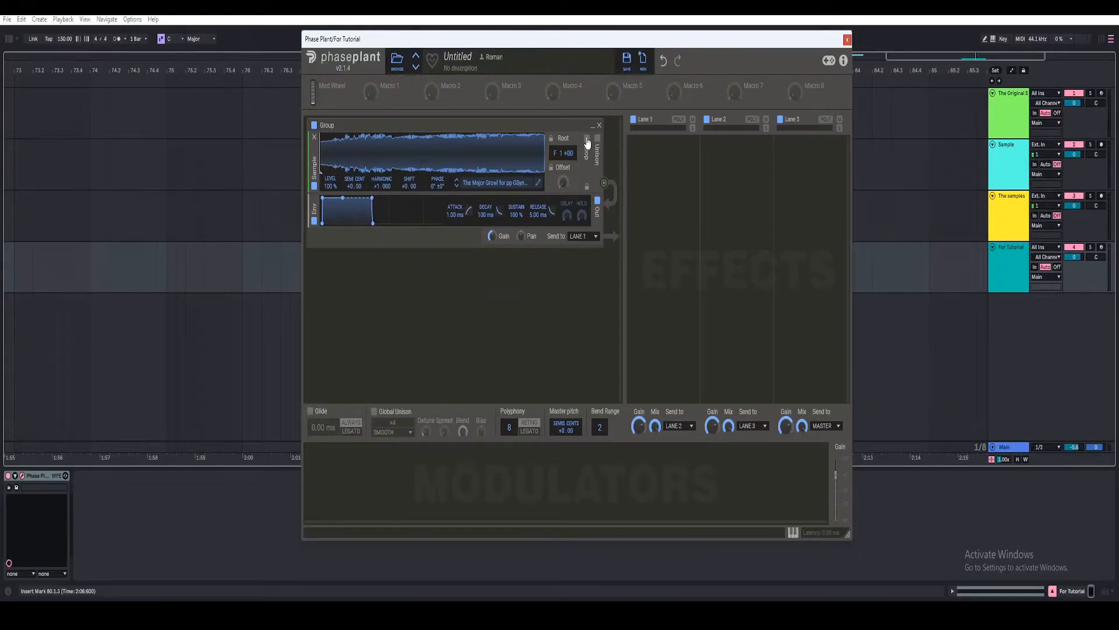
left_click(587, 143)
left_click_drag(487, 159, 365, 161)
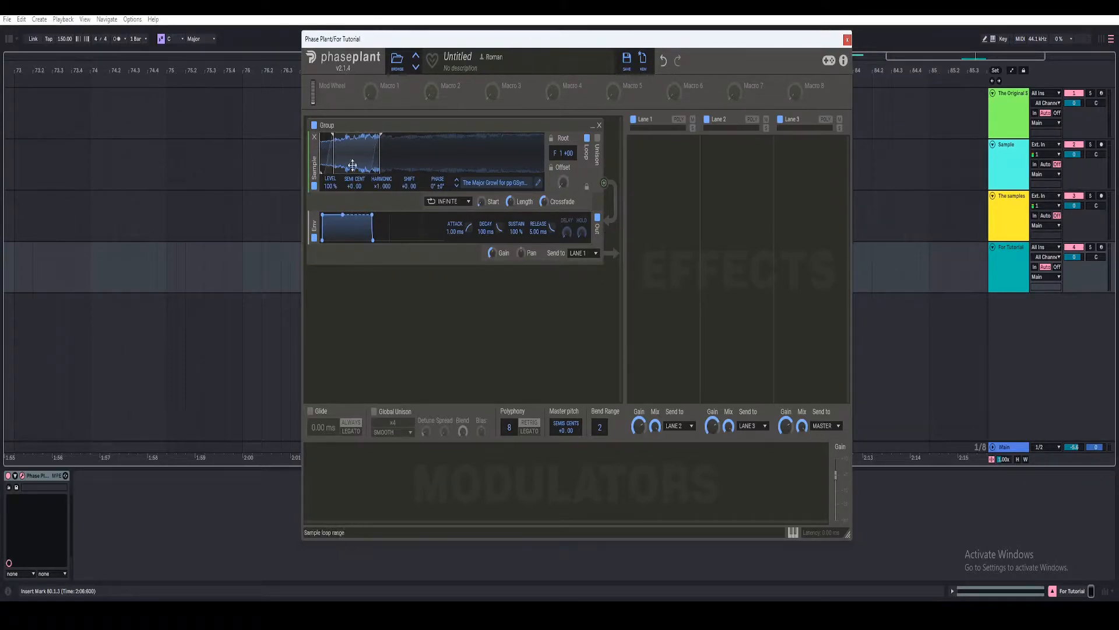
left_click_drag(358, 144, 366, 144)
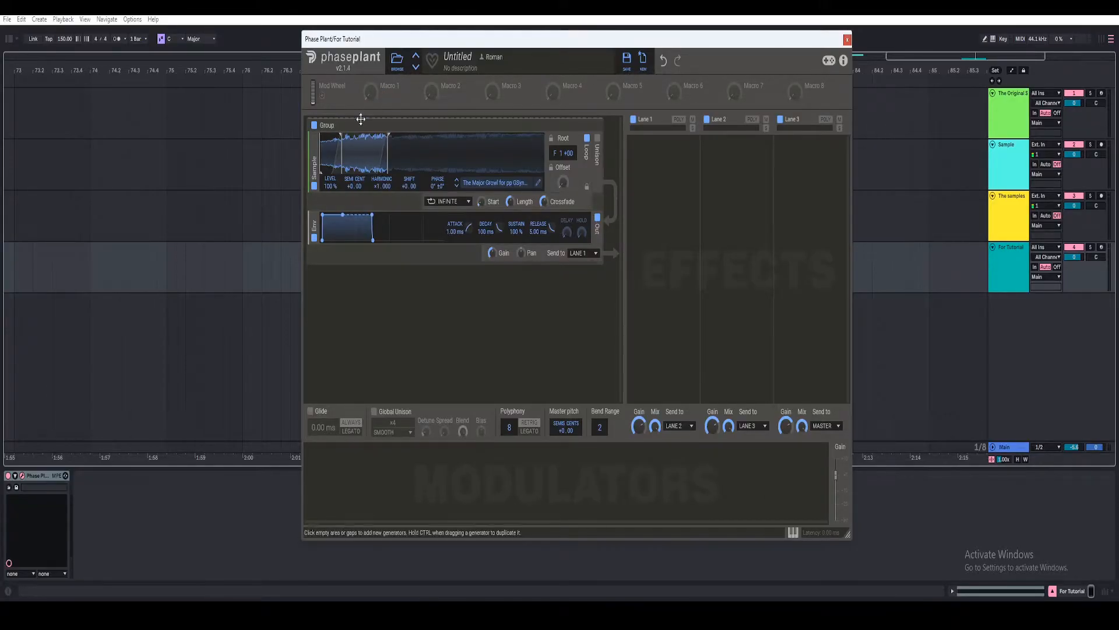
- Assign Macro 1 to the Sampler's offset, loop start and loop length, each with a modulation amount of 100%
left_click(384, 96)
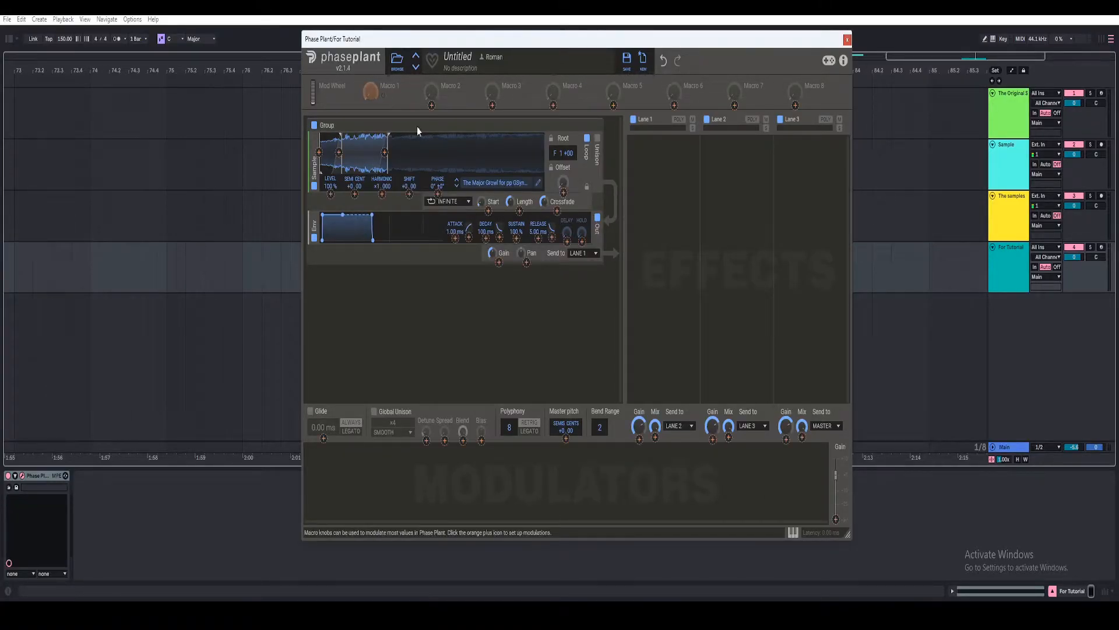
left_click_drag(563, 192, 563, 132)
left_click_drag(488, 209, 488, 151)
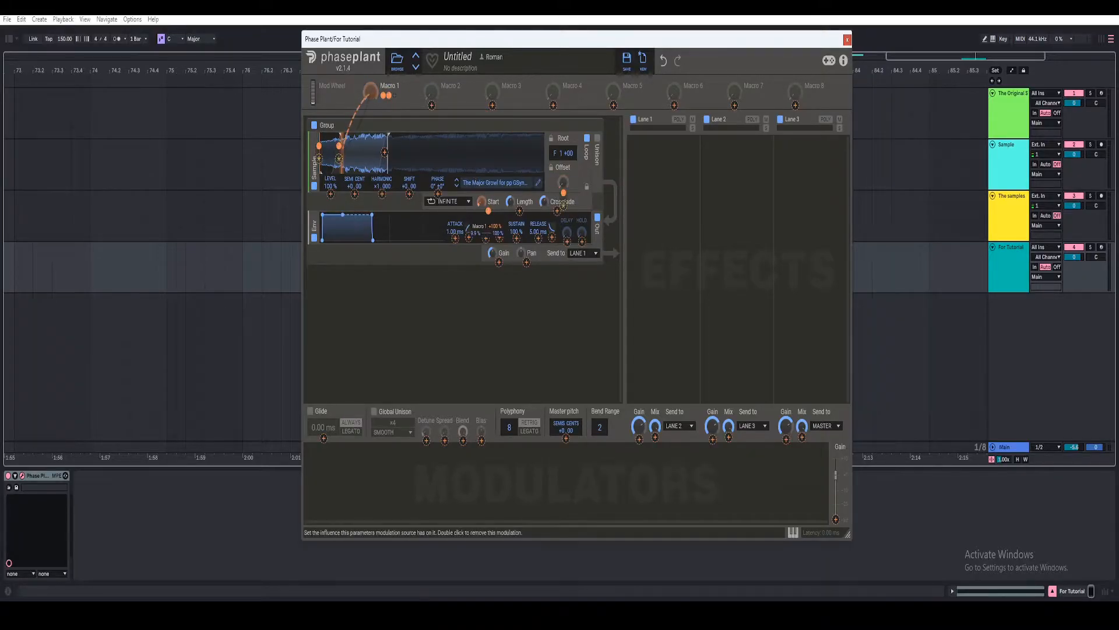
left_click_drag(518, 212, 519, 213)
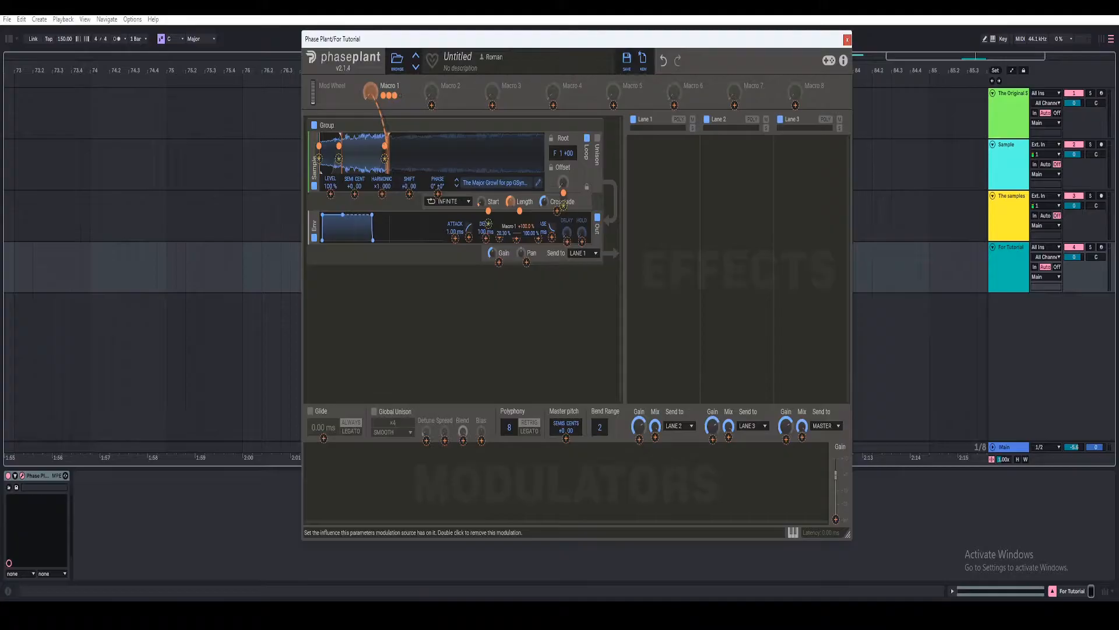
left_click(400, 95)
- Turn Macro 1 up to 100% and reduce its modulation amounts on the sample offset and loop start
mouse_move(370, 94)
left_mouse_down()
mouse_move(371, 81)
mouse_move(371, 110)
mouse_move(371, 69)
mouse_move(371, 115)
mouse_move(371, 57)
left_mouse_up()
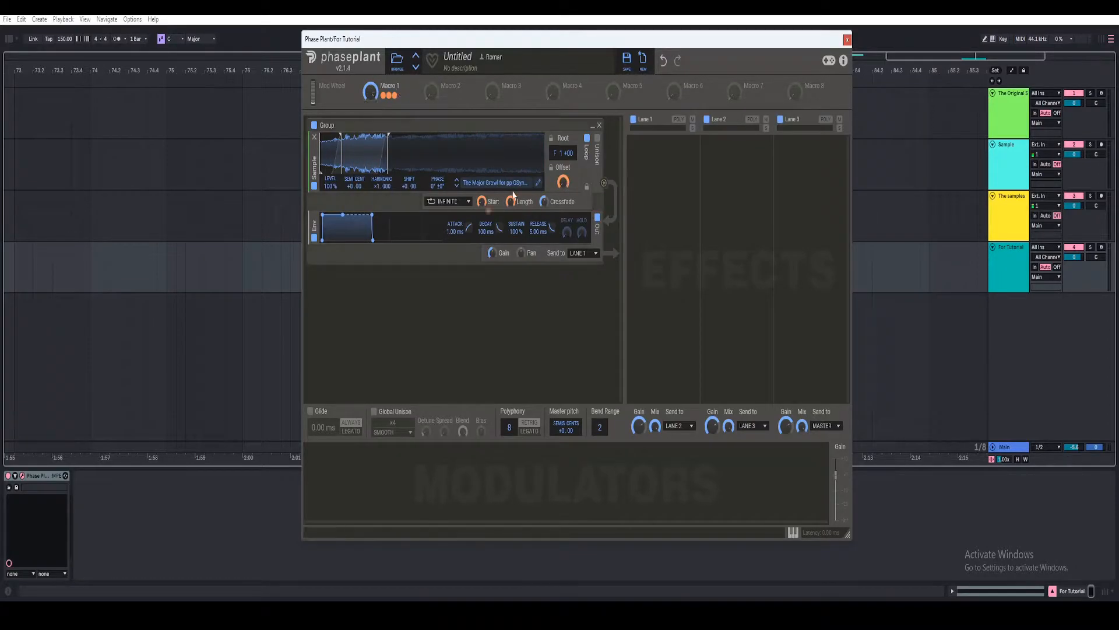
left_click_drag(563, 192, 563, 207)
mouse_move(389, 96)
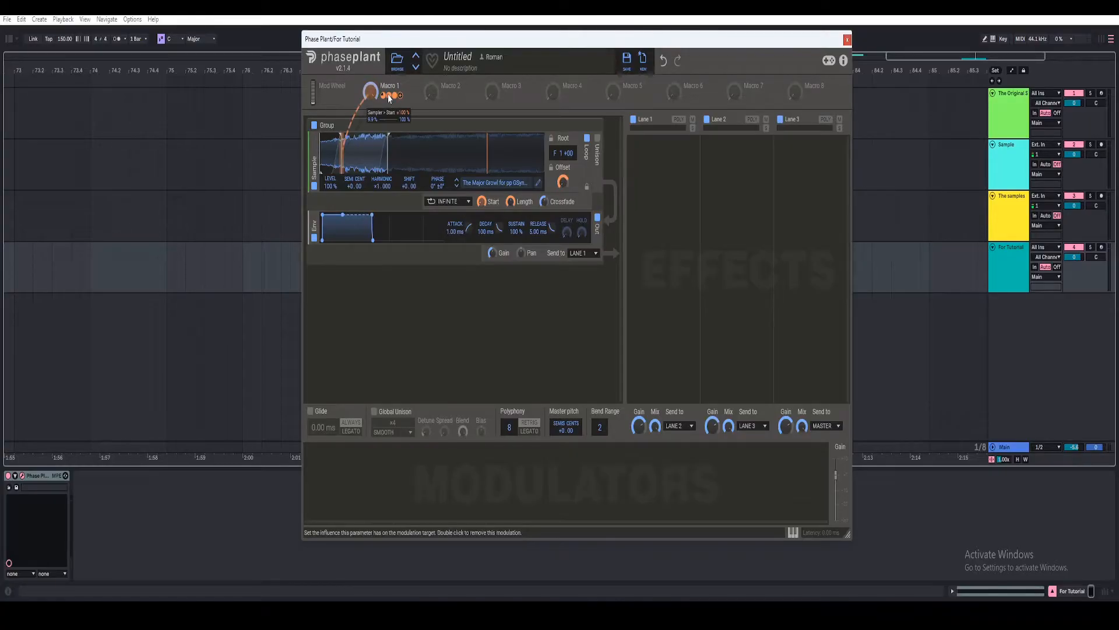
left_click_drag(389, 96, 389, 105)
mouse_move(394, 96)
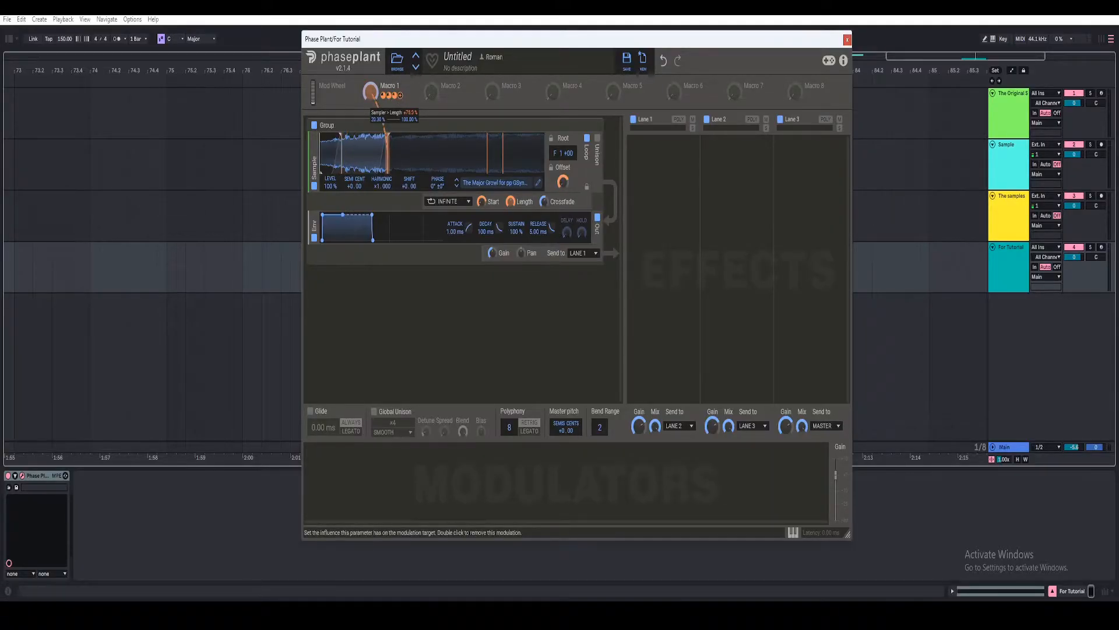
- Fine-tune Macro 1's modulation amounts on the loop length and loop start, and return the macro to zero
left_click_drag(394, 96, 371, 44)
mouse_move(395, 97)
left_click_drag(395, 96, 373, 135)
mouse_move(388, 99)
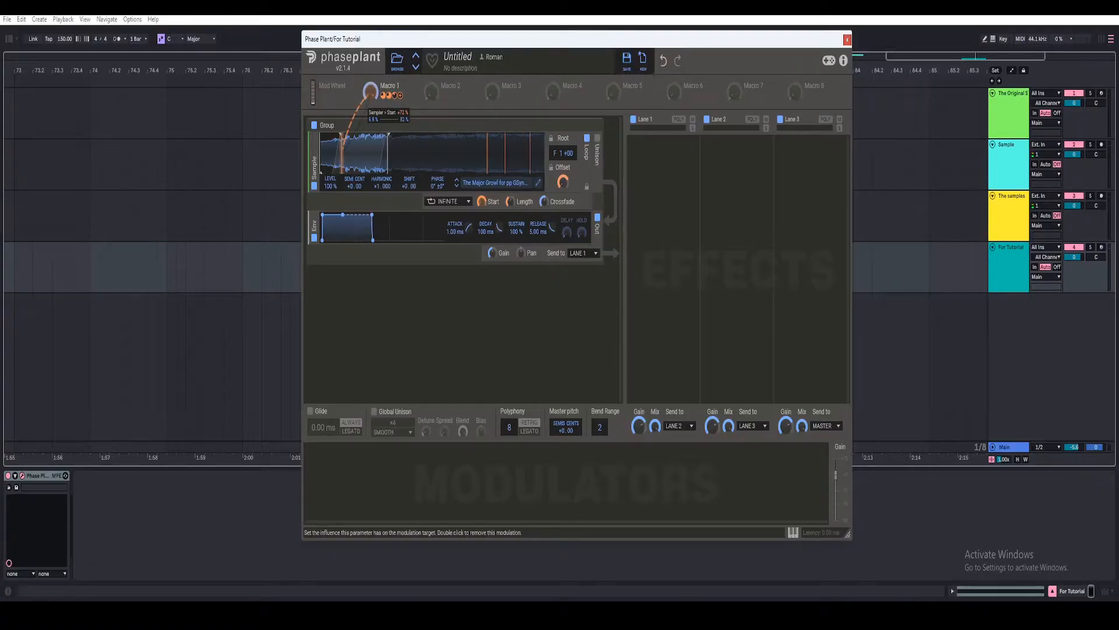
left_click_drag(384, 95, 384, 93)
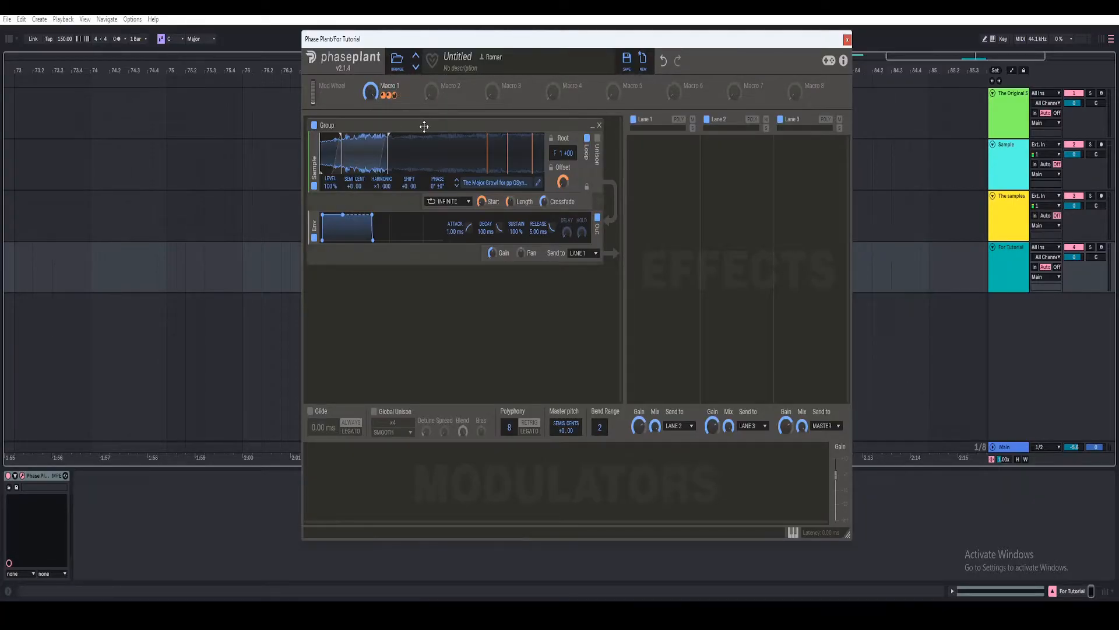
mouse_move(370, 90)
left_mouse_down()
mouse_move(371, 119)
mouse_move(371, 90)
left_mouse_up()
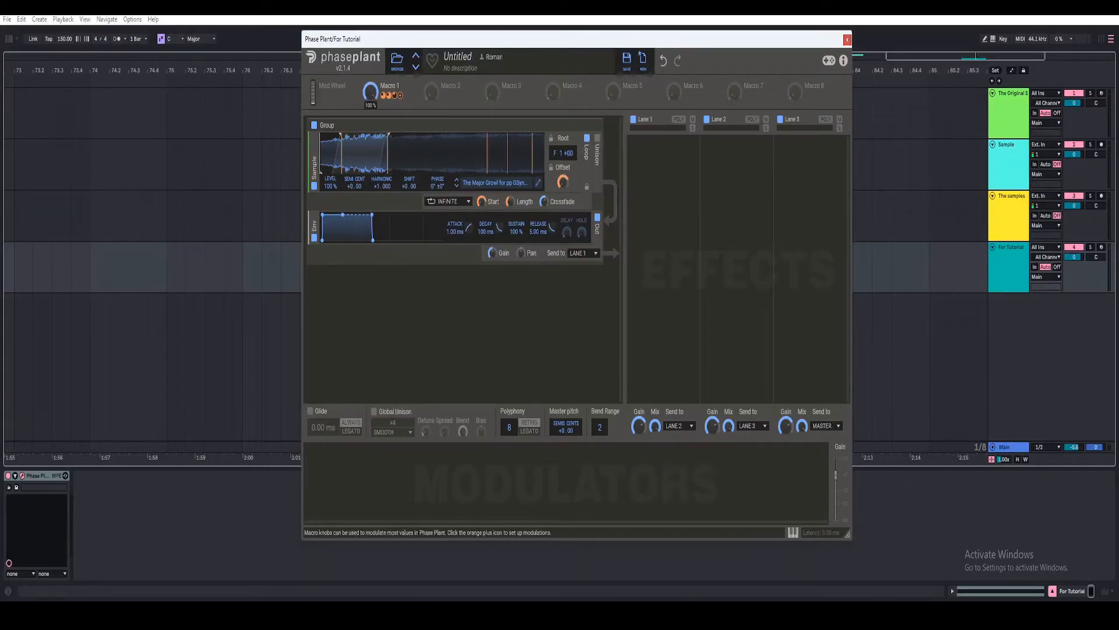
left_click(481, 313)
- Collapse the Sampler's group and rename it "The sample"
left_click(573, 119)
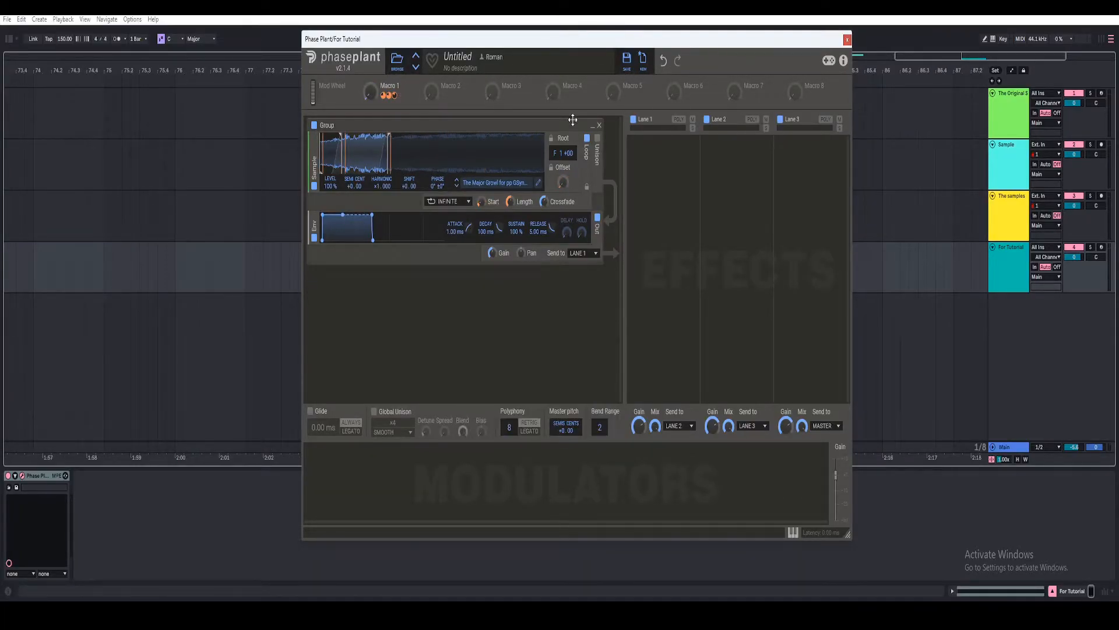
left_click(592, 127)
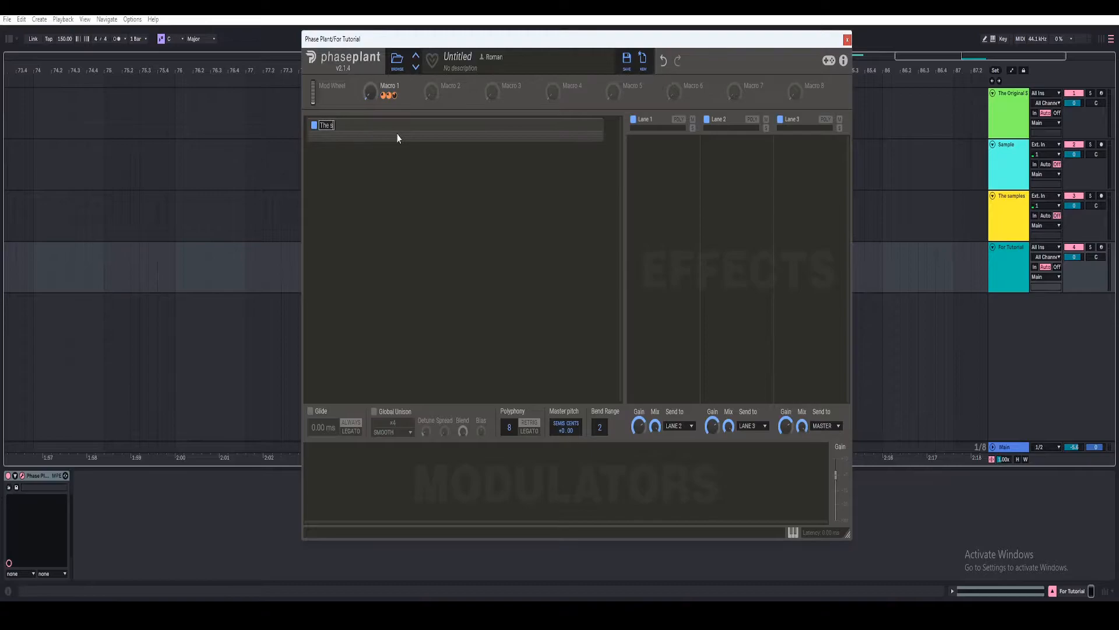
key("Return")
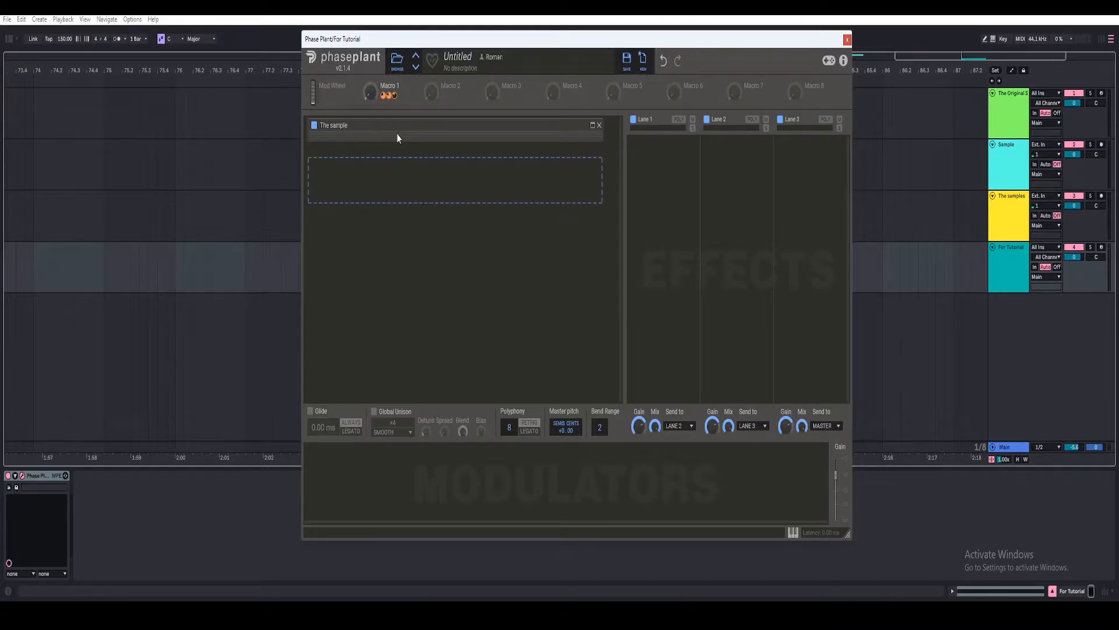
- Add a new generator group below The sample and rename it "Layer"
left_click(438, 186)
left_click(563, 271)
double_click(326, 165)
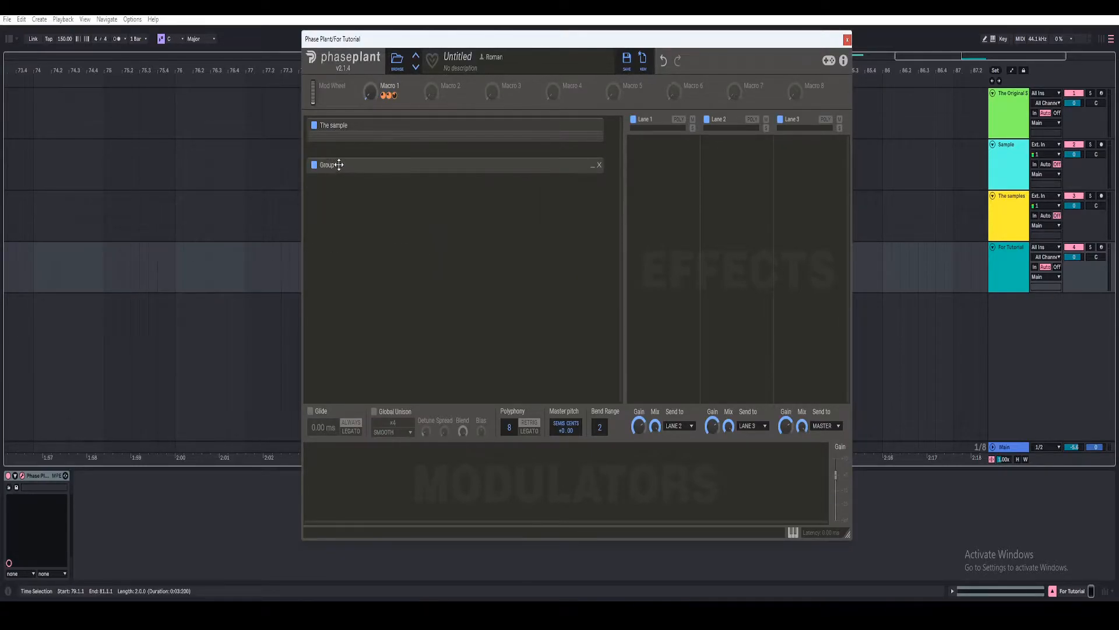
type("Layer")
key("Return")
- Add an Analog generator to the Layer group, set its harmonic to 17, and place a Mix module below it
left_click(364, 185)
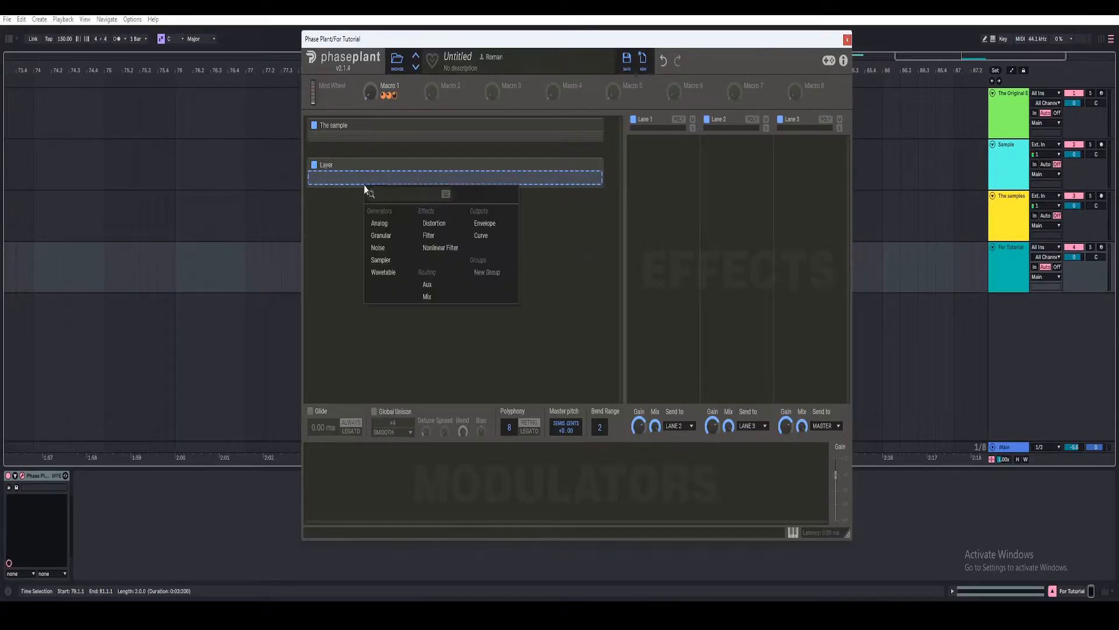
left_click(380, 224)
left_click_drag(375, 227, 376, 179)
left_click(406, 244)
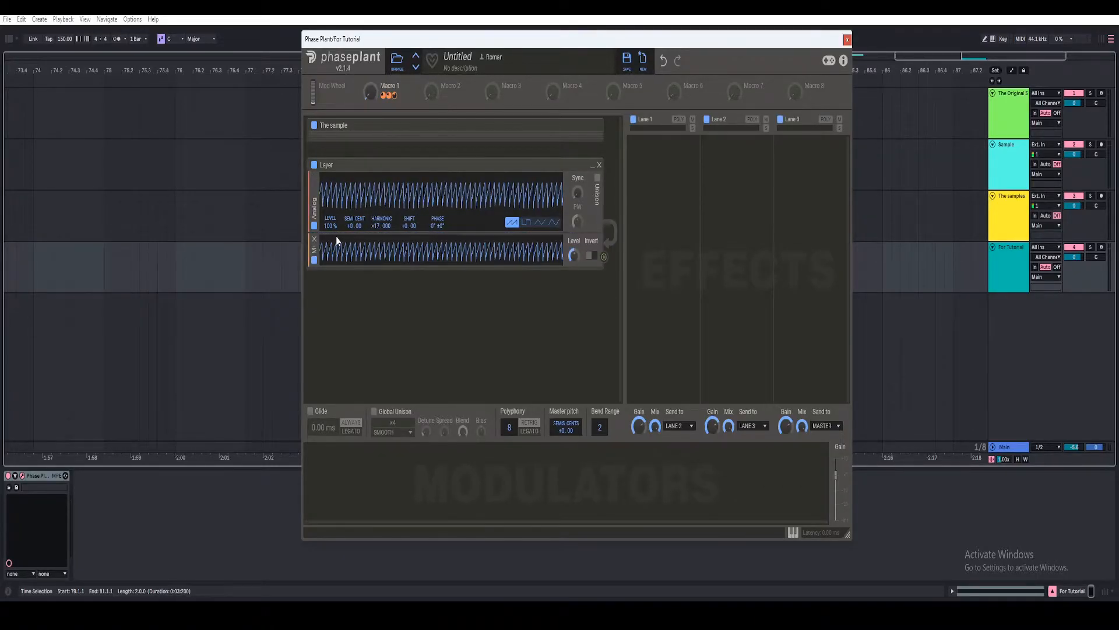
- Add an Envelope output to the Layer group and turn its gain down to -Inf dB
left_click(454, 279)
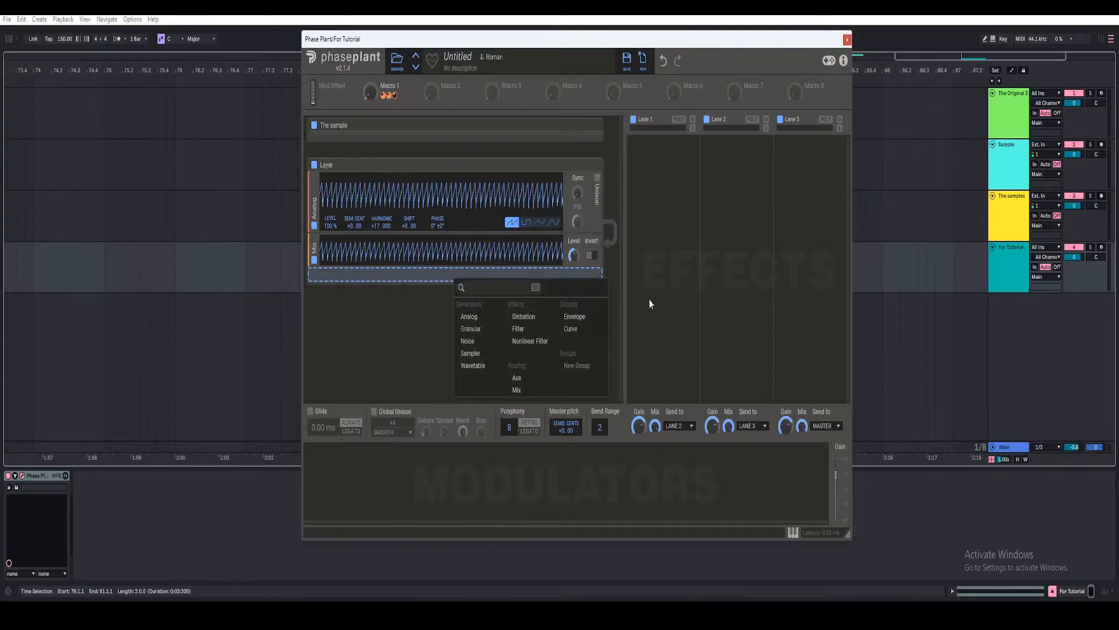
left_click(585, 323)
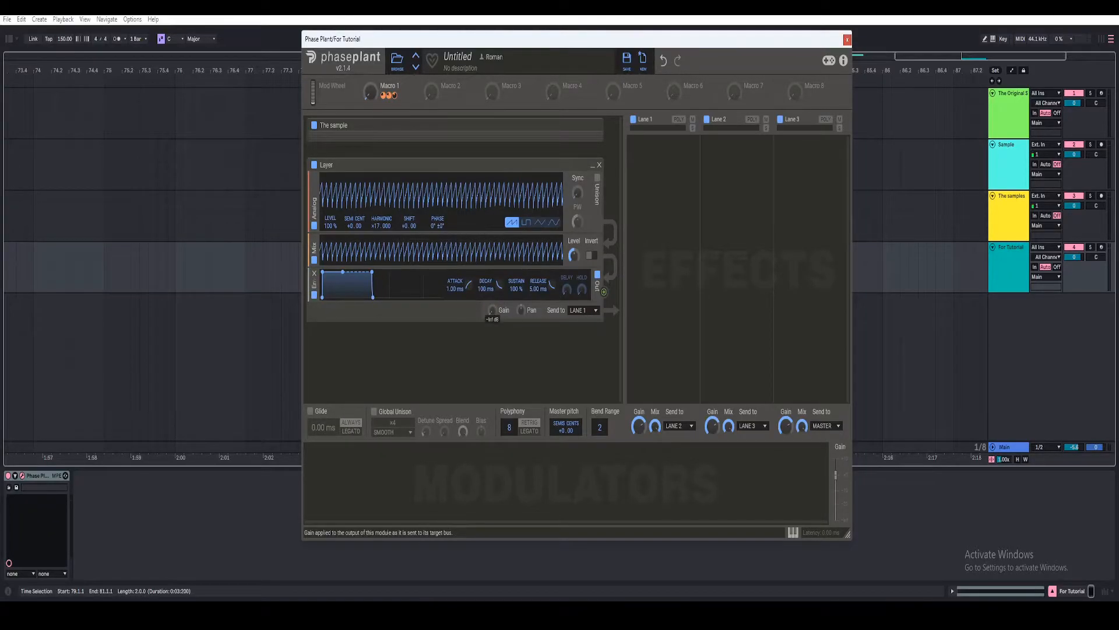
left_click_drag(495, 310, 495, 309)
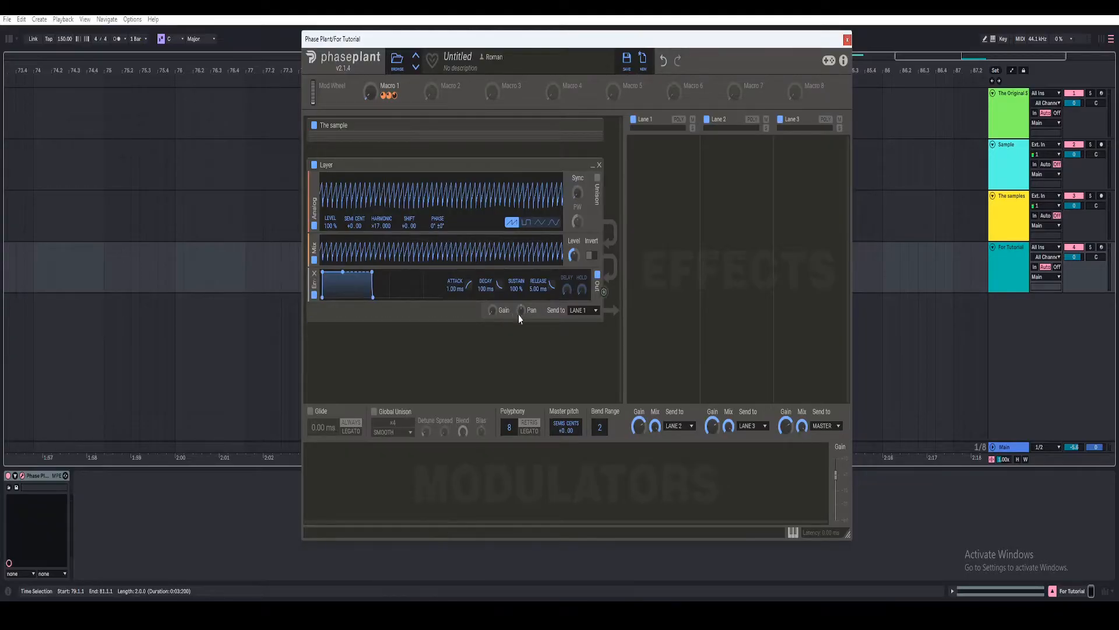
- Check the output routing of The sample group, send effect Lane 1 to Lane 3, and collapse both generator groups
left_click(592, 126)
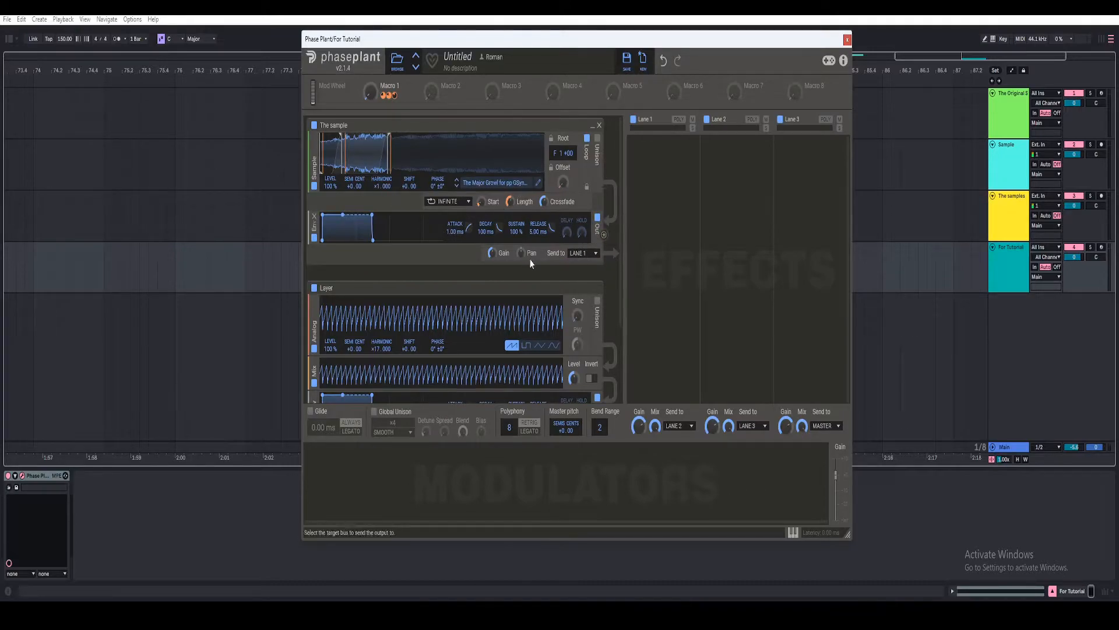
scroll(528, 309, "down", 1)
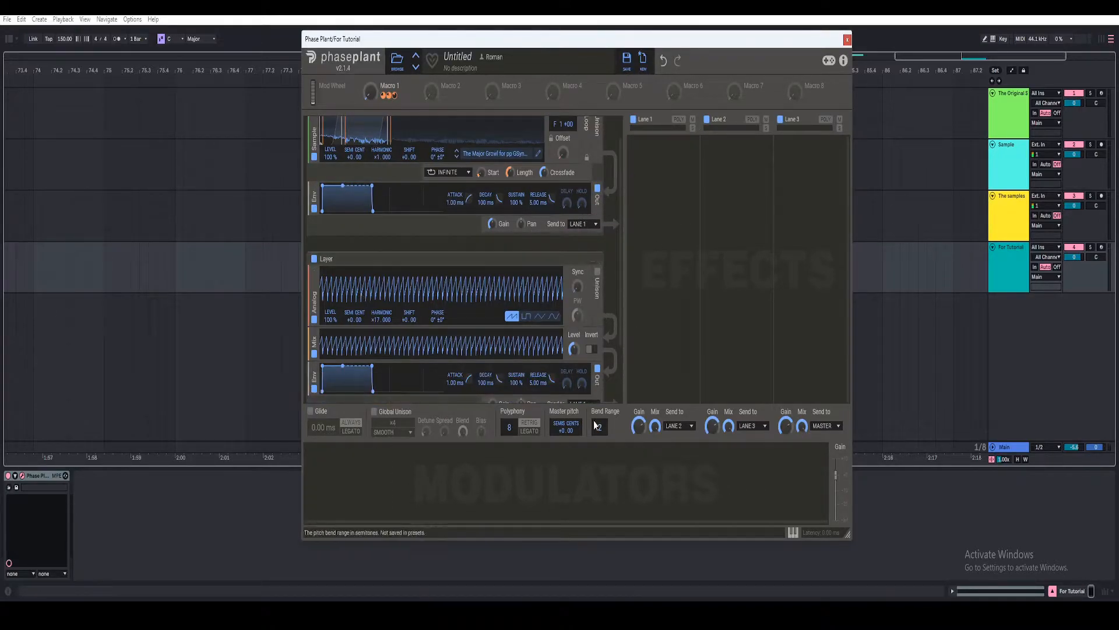
scroll(600, 146, "up", 1)
left_click(680, 426)
left_click(678, 440)
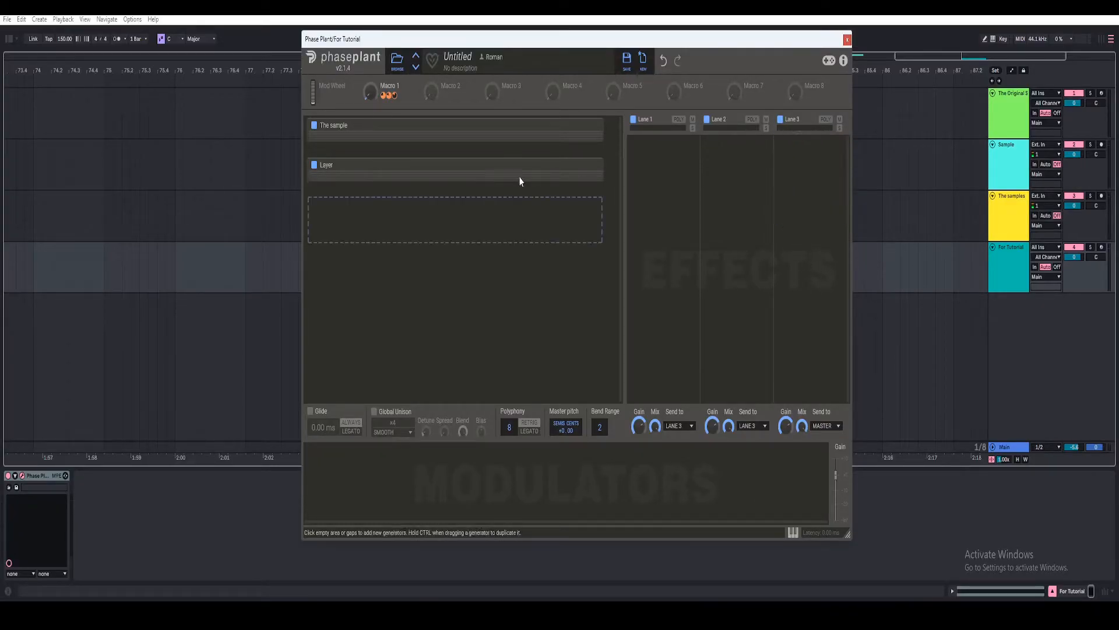
left_click(593, 167)
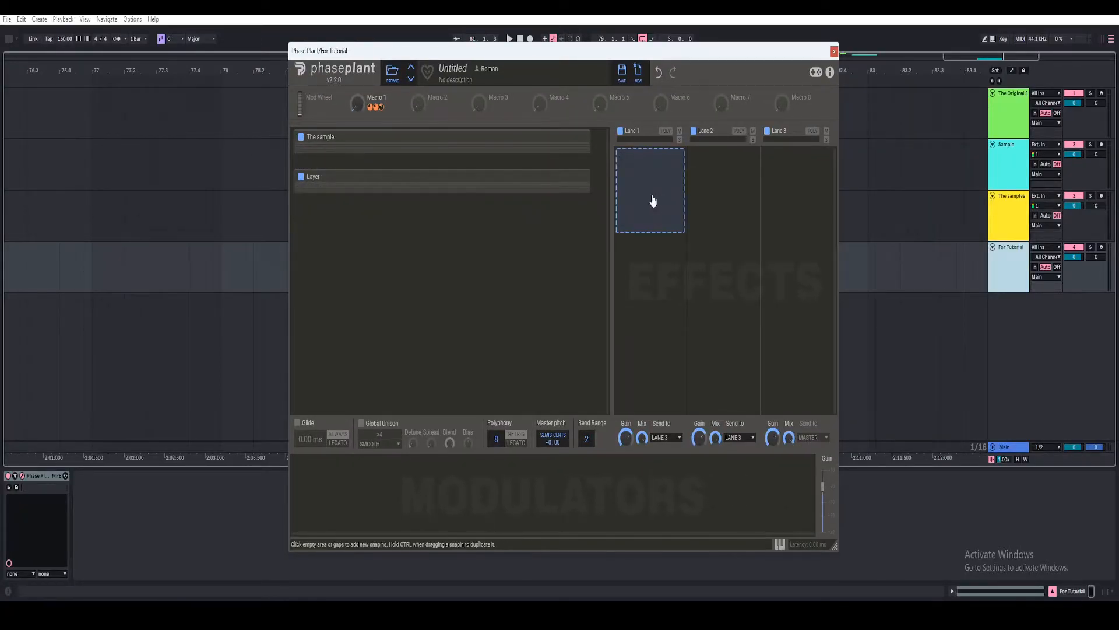
- Create an effects group in Lane 1 and rename it "Fx"
left_click_drag(653, 53, 598, 50)
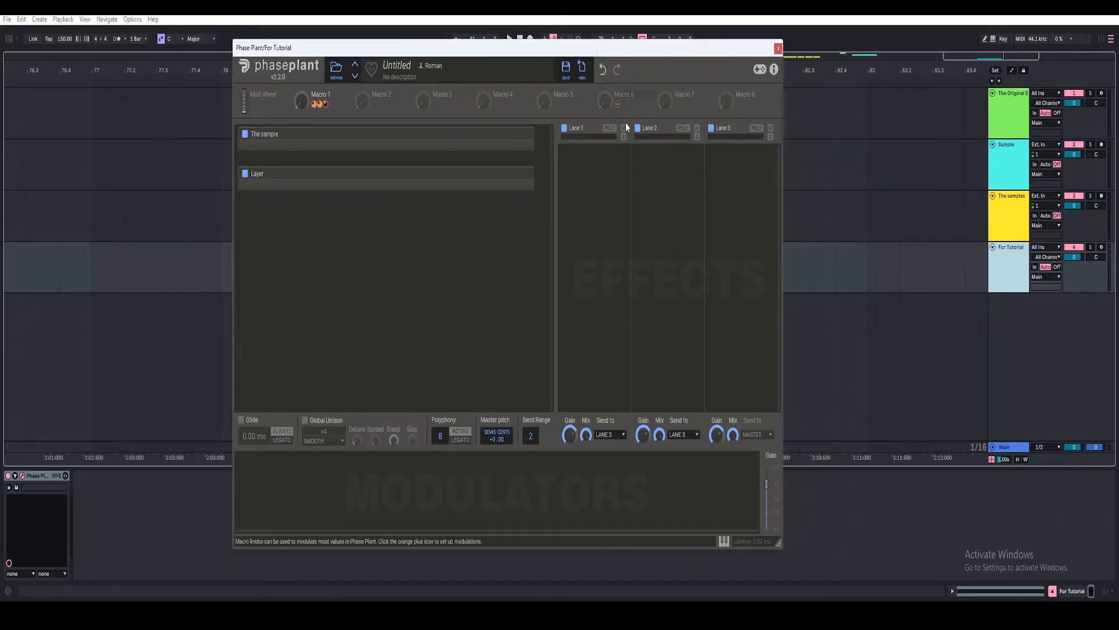
left_click(622, 210)
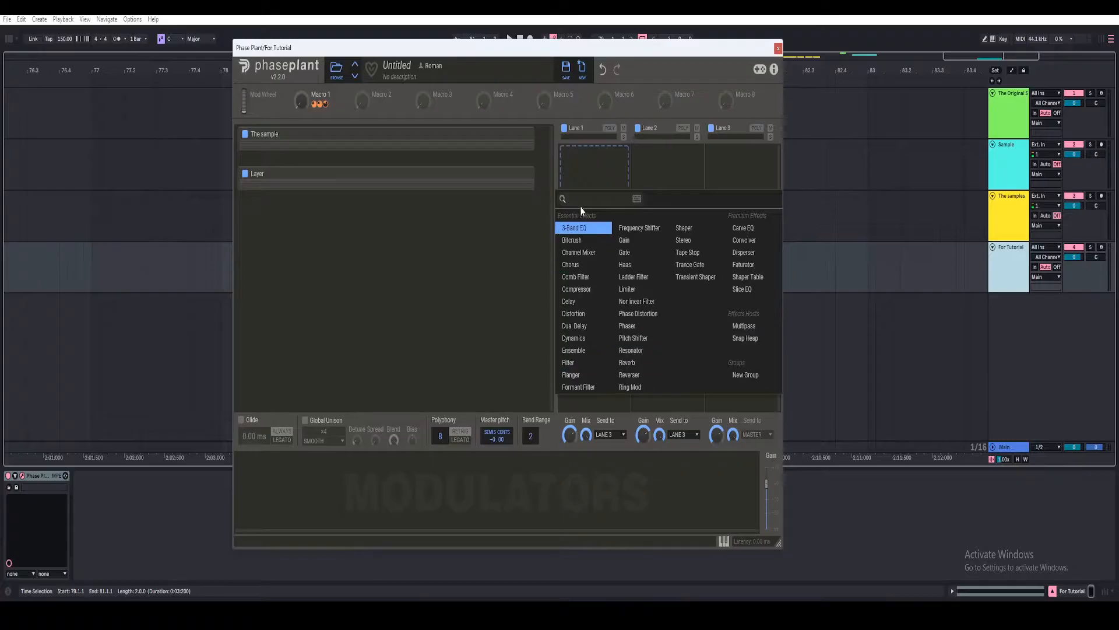
left_click(746, 374)
double_click(576, 154)
type("Fx")
- Add a Snap Heap to the Fx group and open its editor
left_click(594, 167)
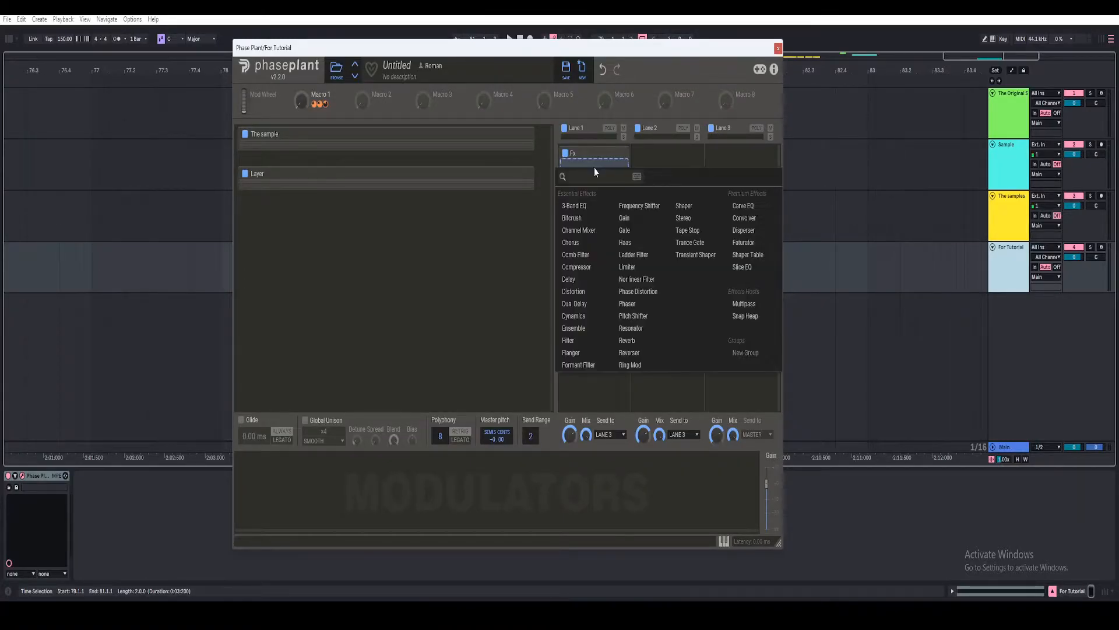
left_click(745, 316)
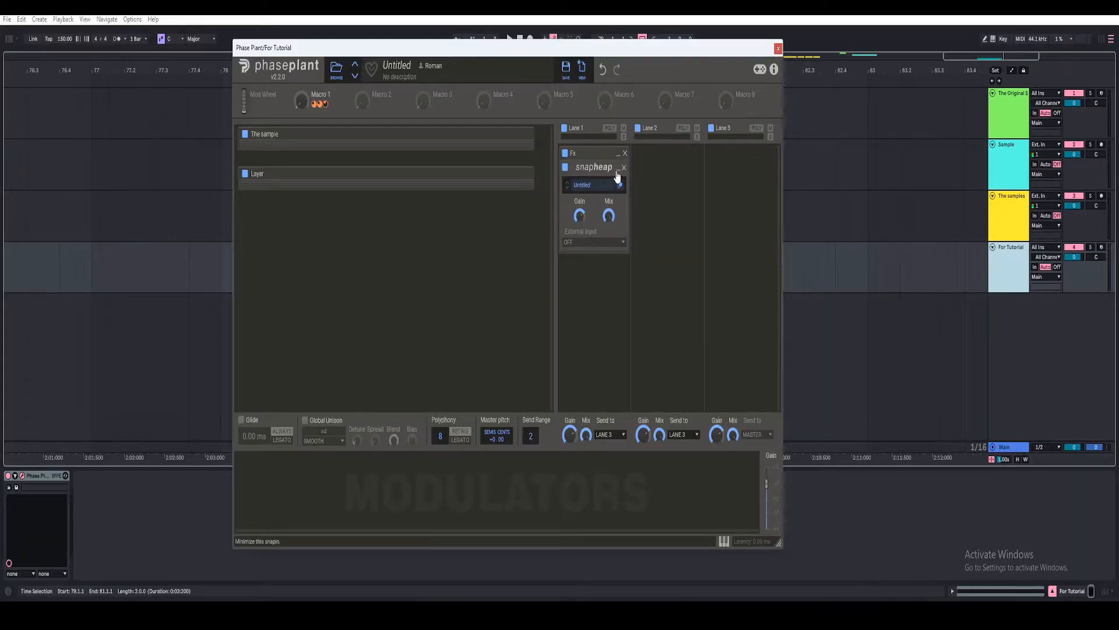
left_click(618, 169)
left_click(618, 169)
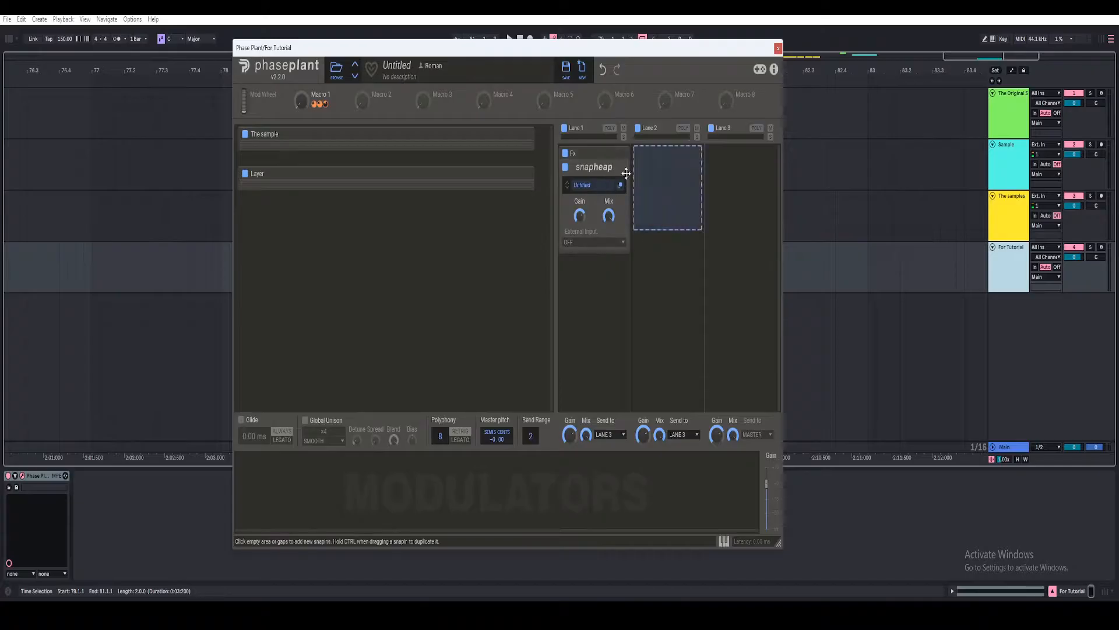
left_click(618, 169)
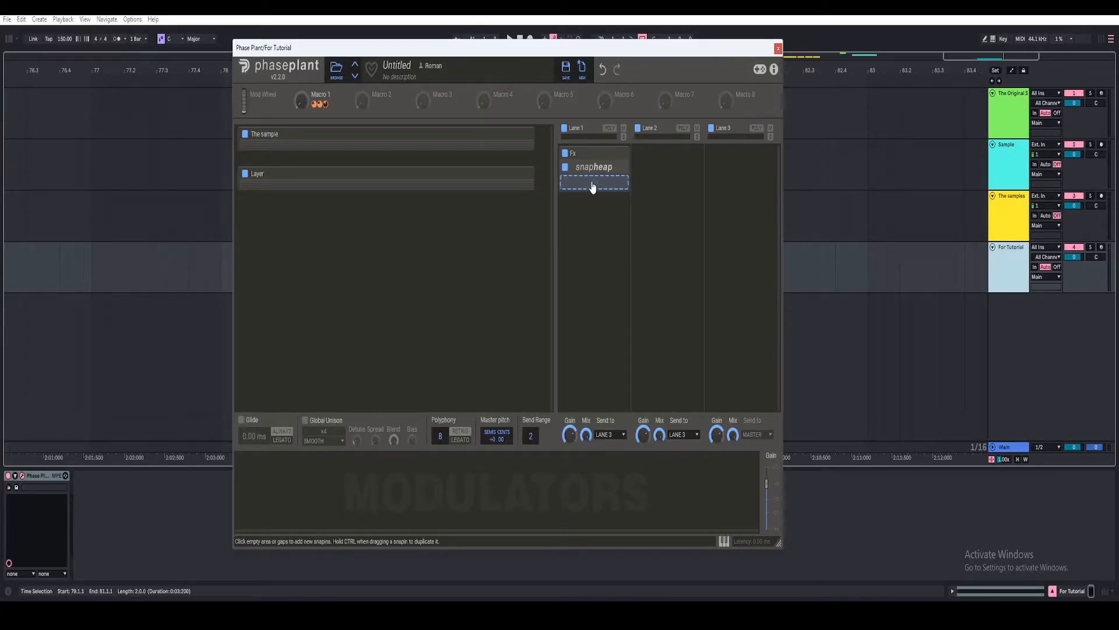
left_click(618, 169)
left_click(620, 190)
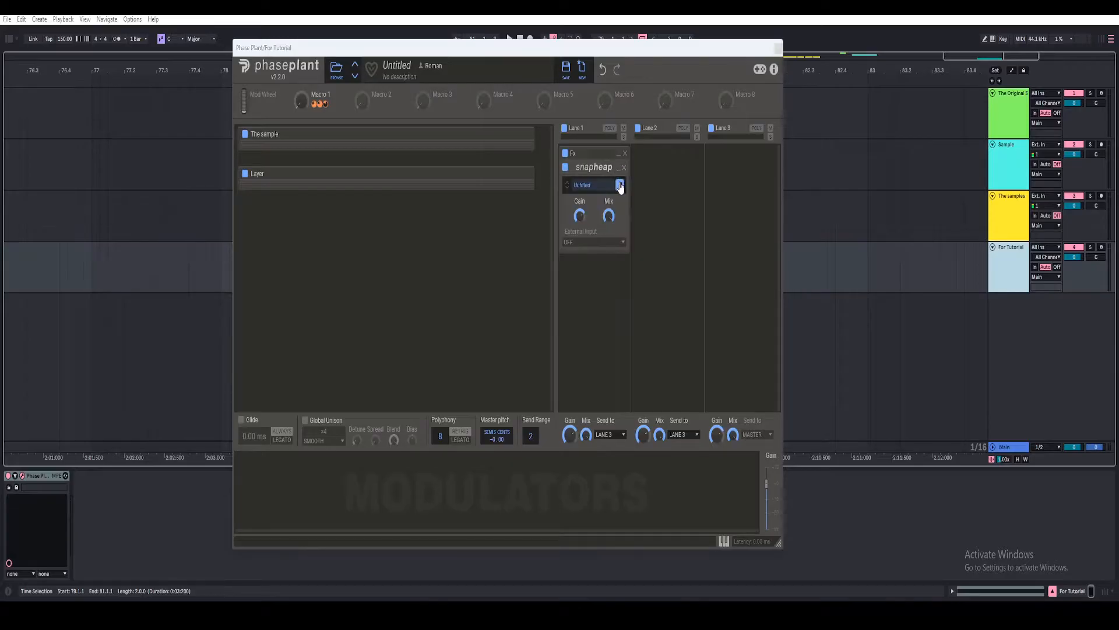
- Add a Filter to Snap Heap's Serial Bus 1, duplicate it below, then disable and collapse the duplicate
left_click_drag(467, 62, 489, 64)
left_click(324, 185)
left_click(334, 335)
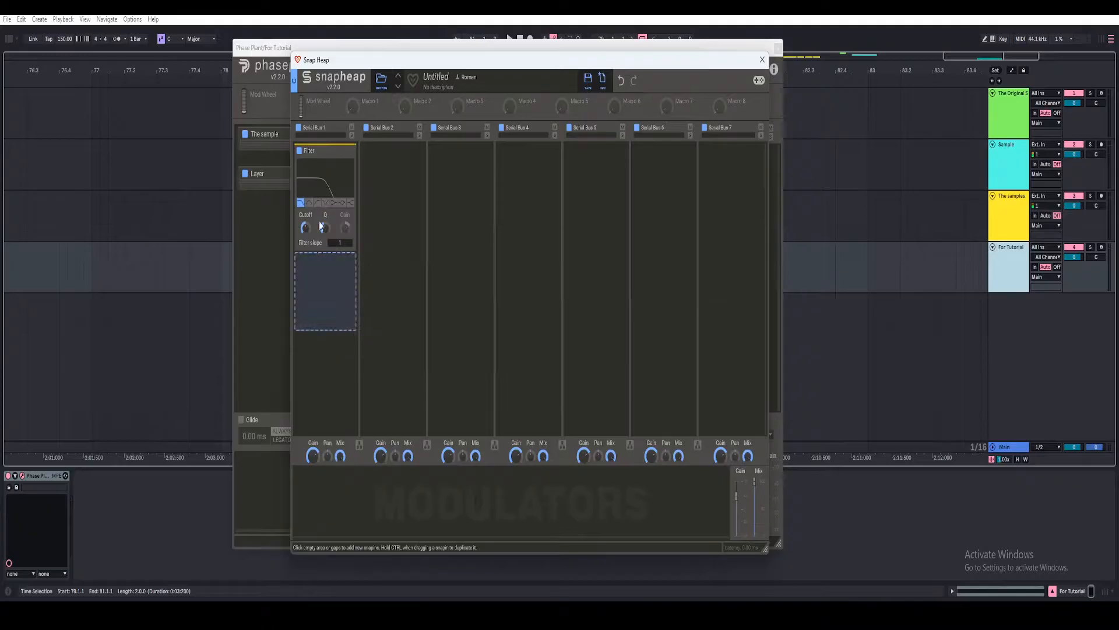
left_click(316, 153, "ctrl")
left_click(299, 260)
left_click(347, 263)
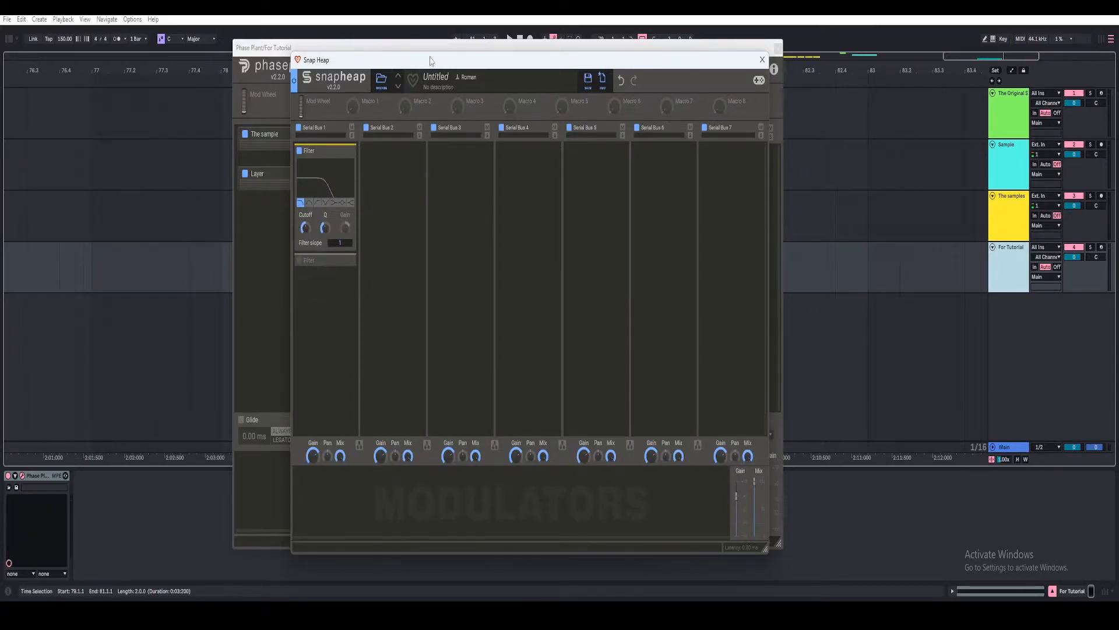
- Rename Snap Heap's first macro to "Movement"
left_click_drag(432, 61, 590, 69)
double_click(534, 110)
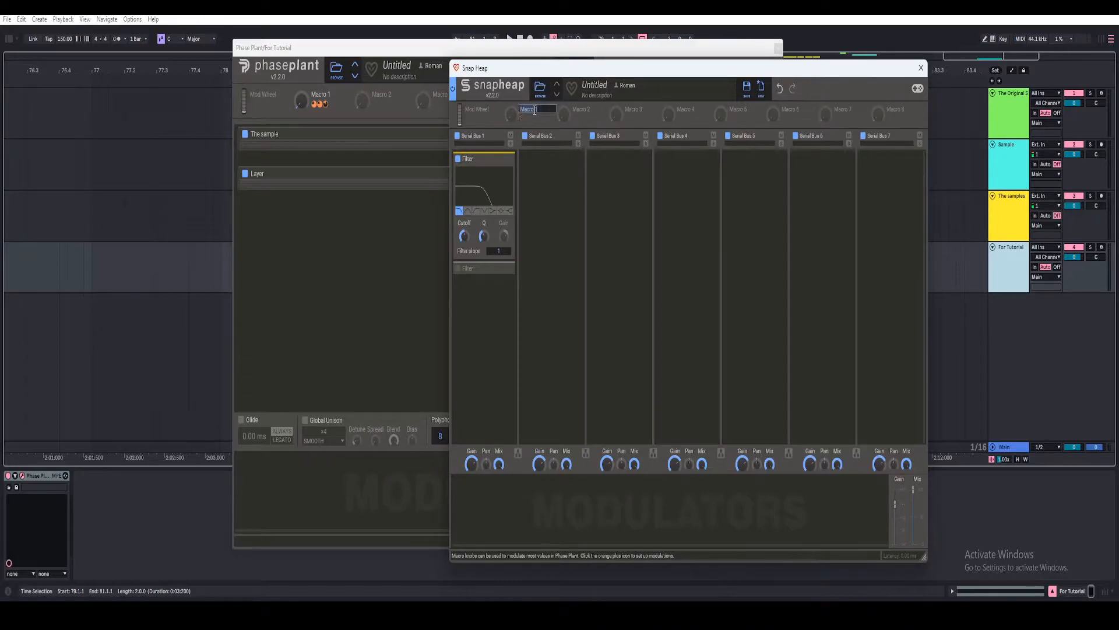
type("Movement")
key("Return")
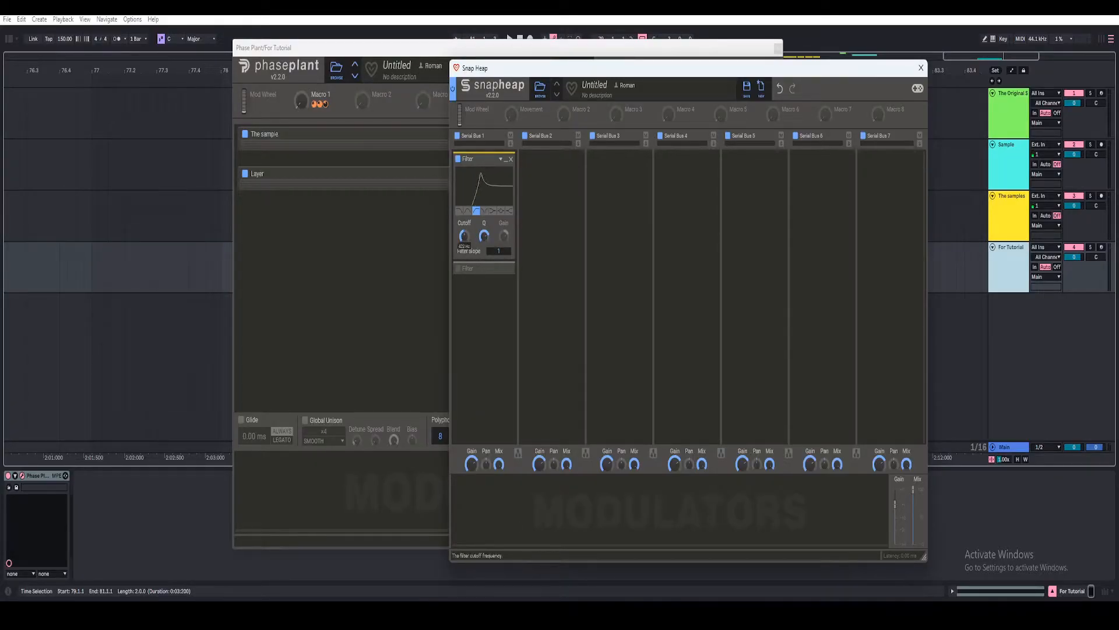
- Make the active filter a high-pass and lower its cutoff while the clip plays
key("space")
mouse_move(464, 235)
left_mouse_down()
mouse_move(464, 261)
mouse_move(464, 245)
left_mouse_up()
key("space")
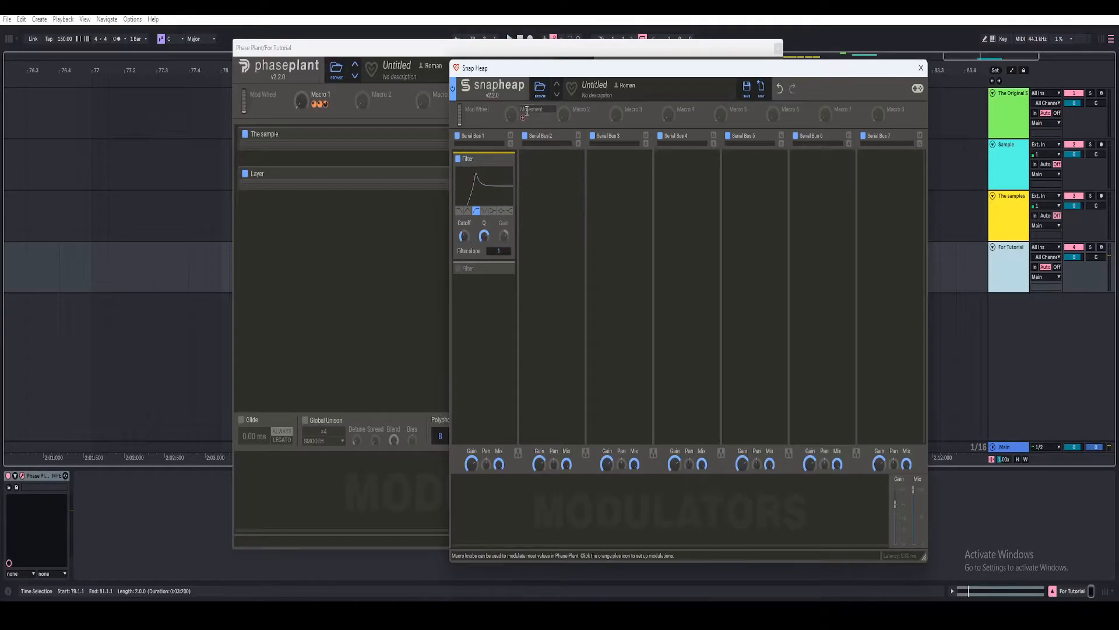
- Assign the Movement macro to the high-pass filter's cutoff and audition it by turning the macro up during playback
left_click_drag(523, 119, 465, 243)
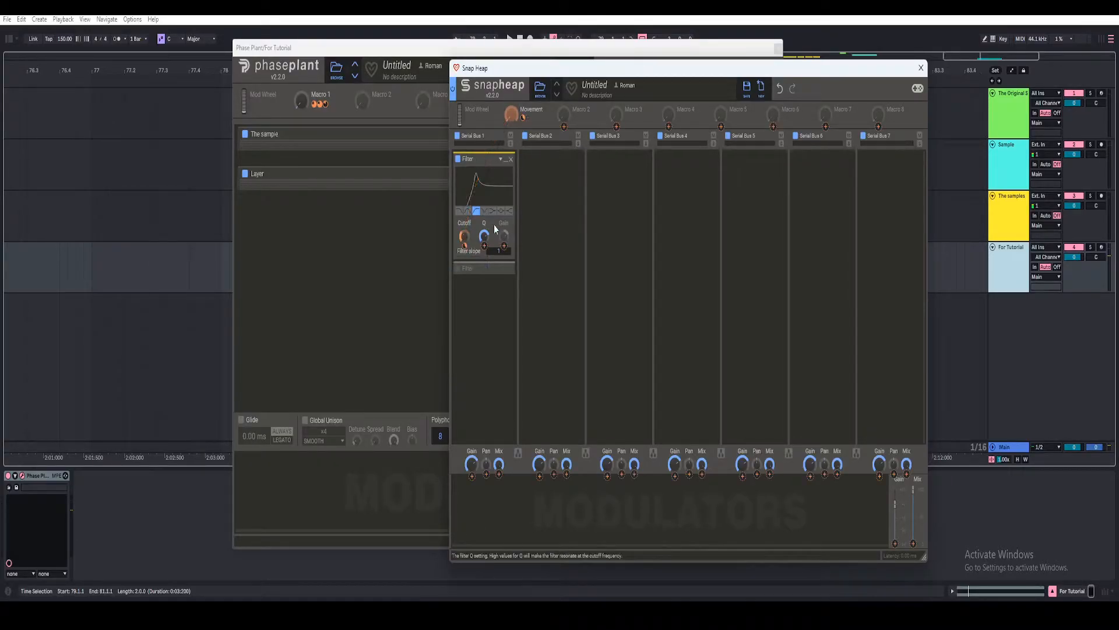
left_click_drag(556, 72, 488, 86)
left_click(452, 128)
key("space")
left_click_drag(453, 128, 453, 64)
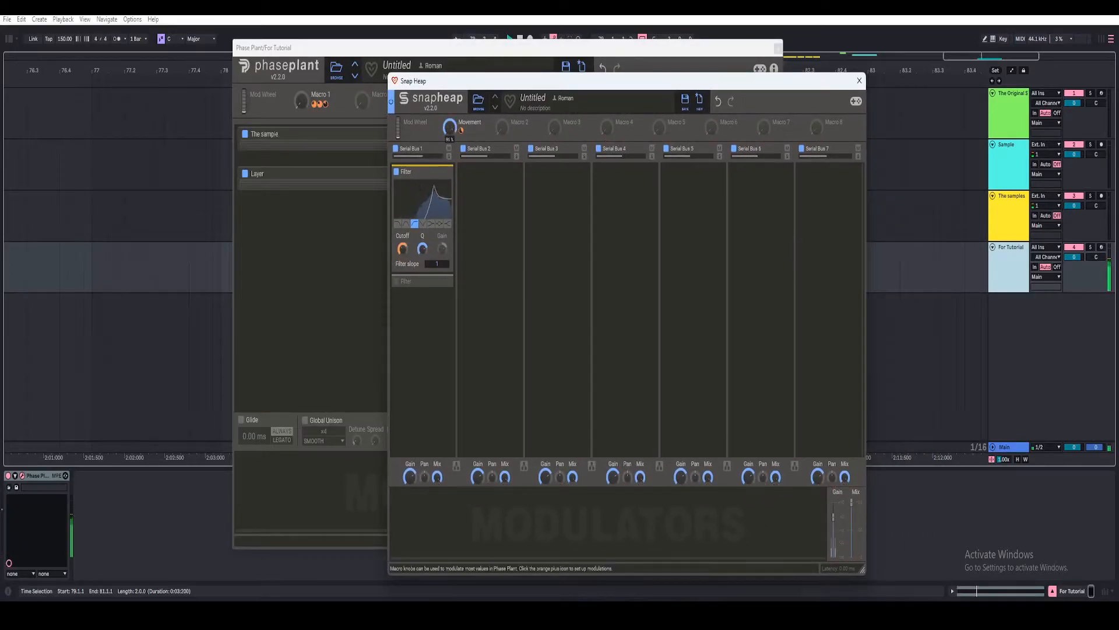
- Set the high-pass filter's cutoff to 200 Hz
right_click(402, 251)
left_click(402, 251)
right_click(404, 249)
type("2")
key("Return")
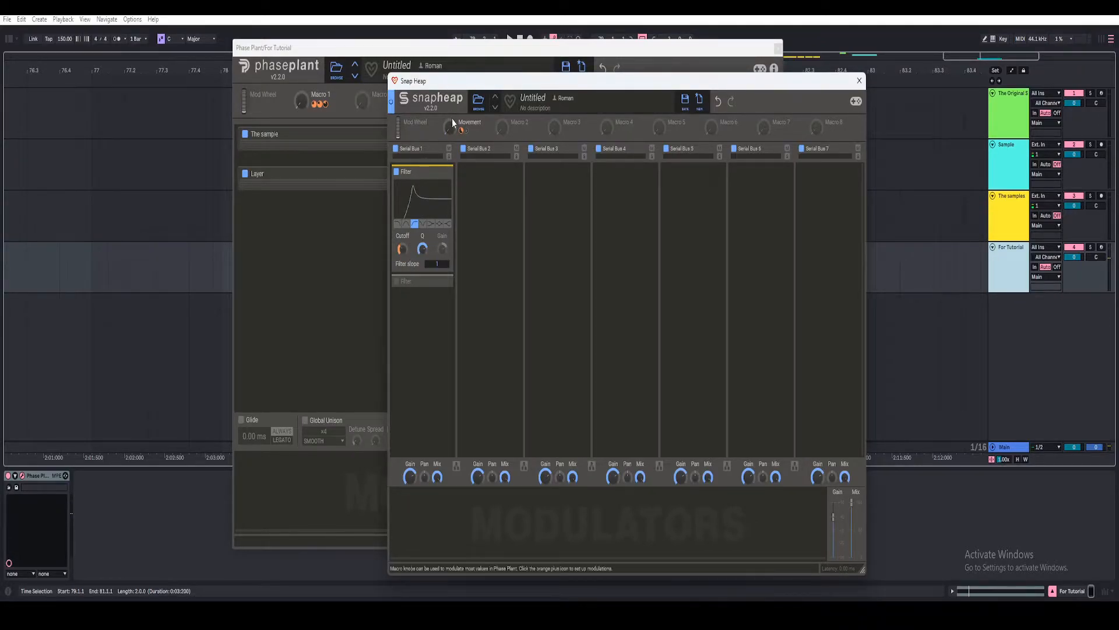
- Audition the Movement macro at full and reduce its modulation amount on the high-pass cutoff
key("space")
left_click_drag(449, 130, 450, 93)
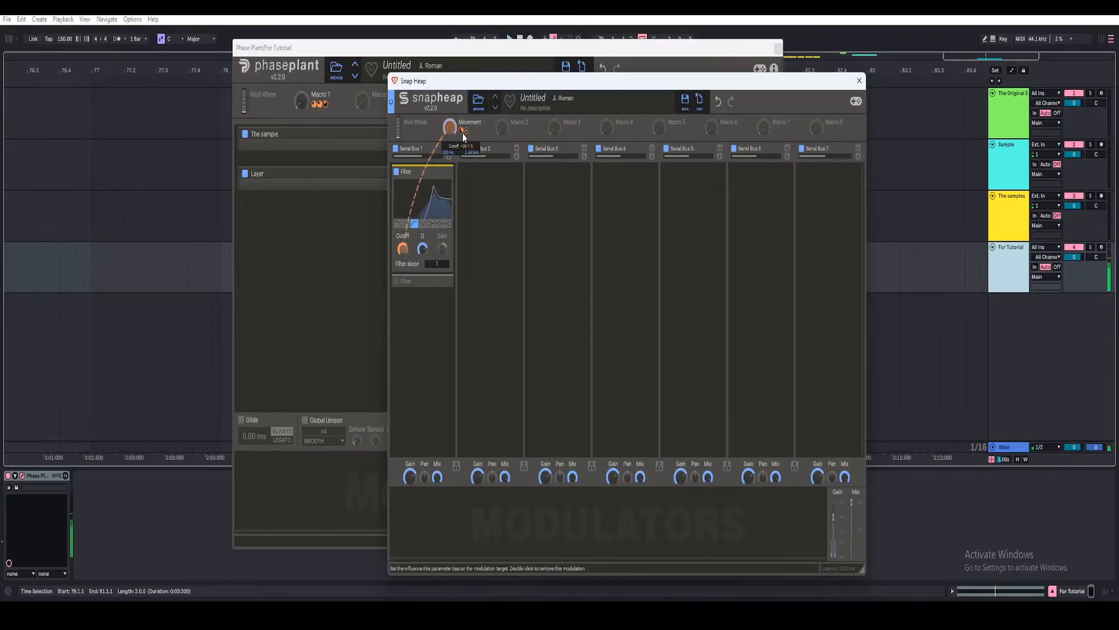
key("space")
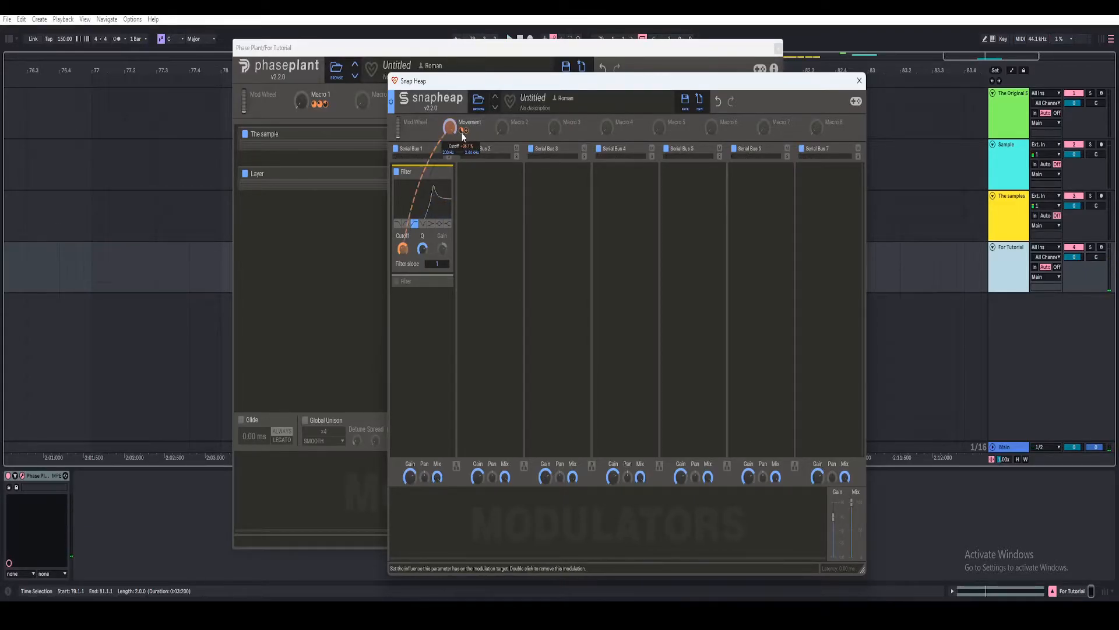
left_click_drag(461, 131, 461, 152)
key("space")
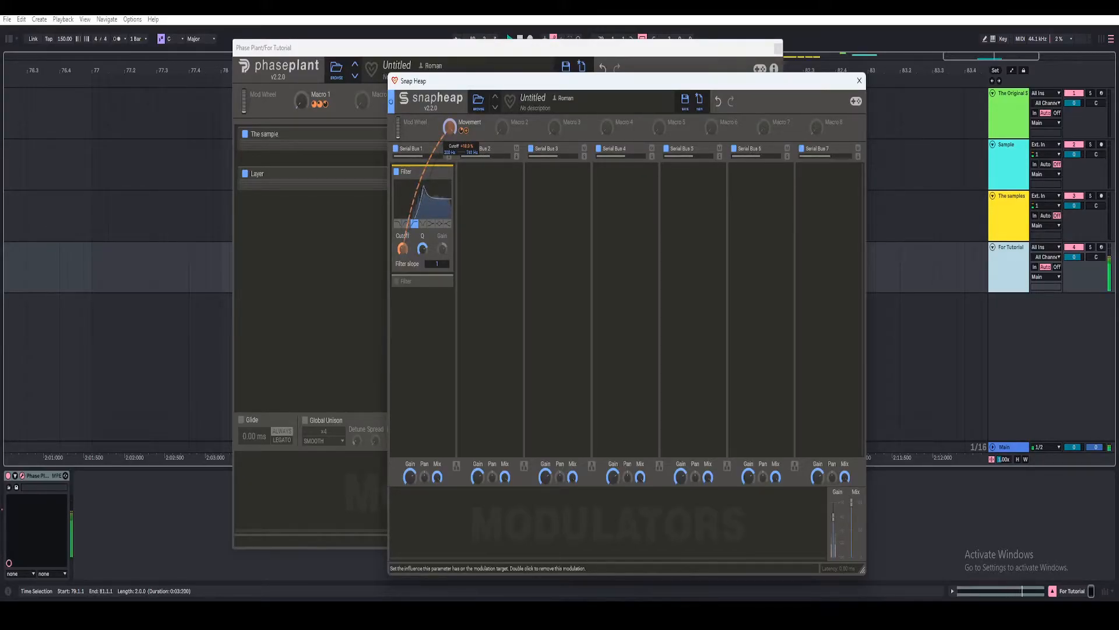
- Fine-tune Movement's cutoff modulation to about 20% while sweeping the macro during playback, and return the macro to zero
left_click_drag(449, 127, 450, 156)
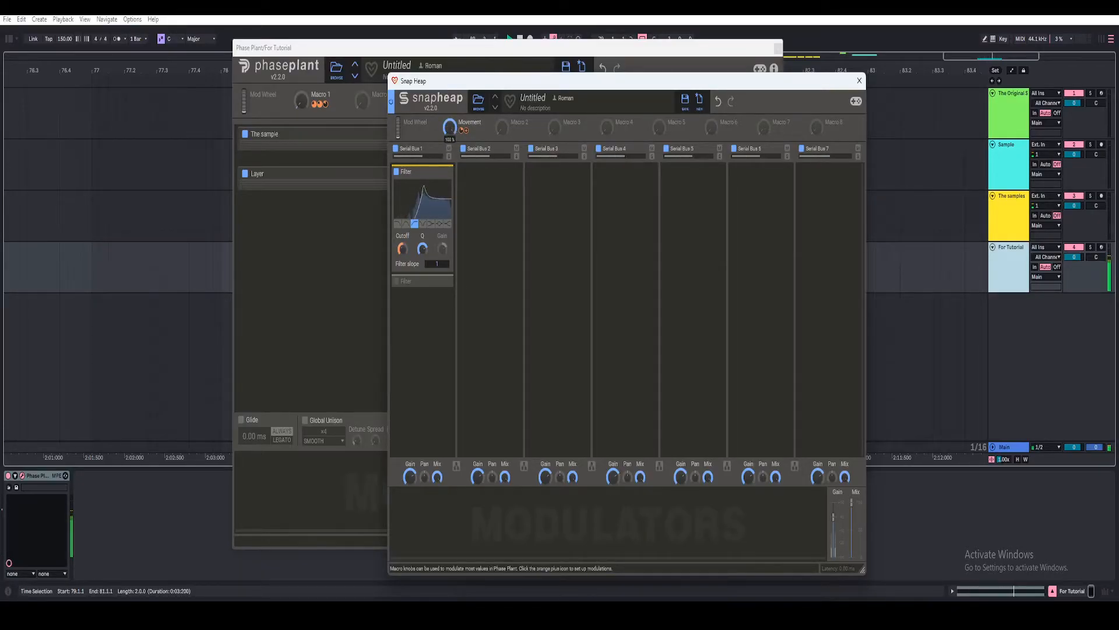
key("space")
mouse_move(462, 132)
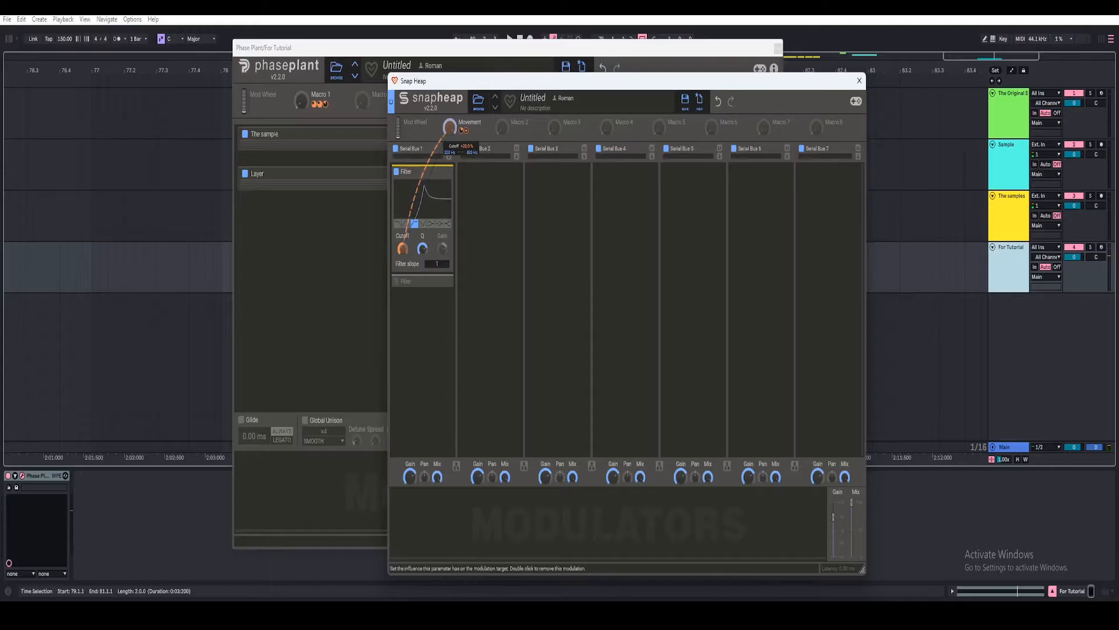
key("space")
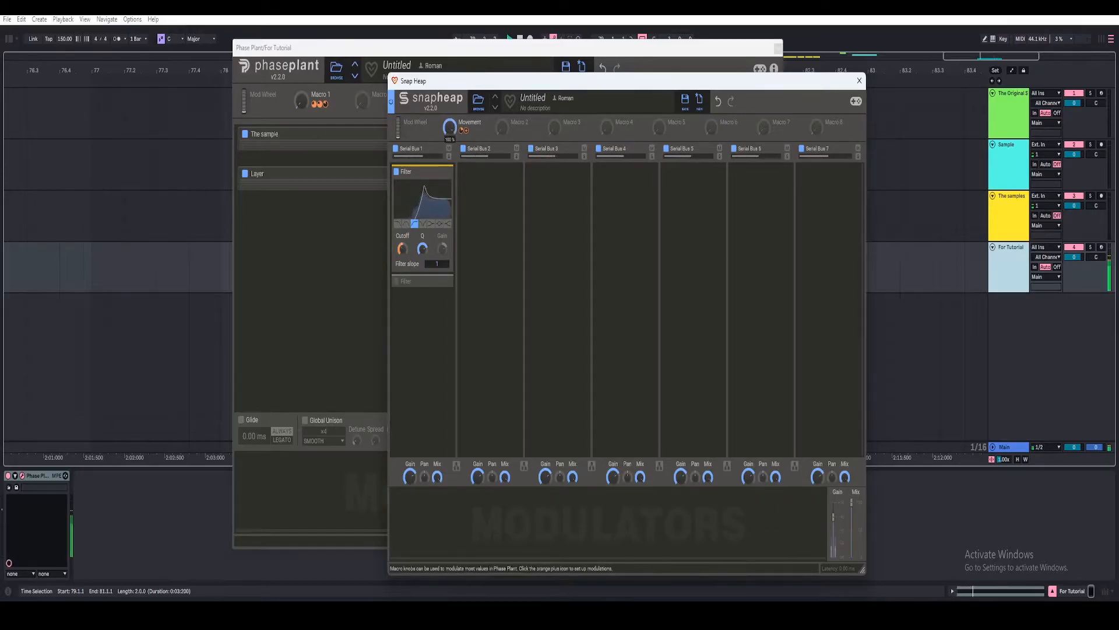
left_click_drag(450, 127, 449, 187)
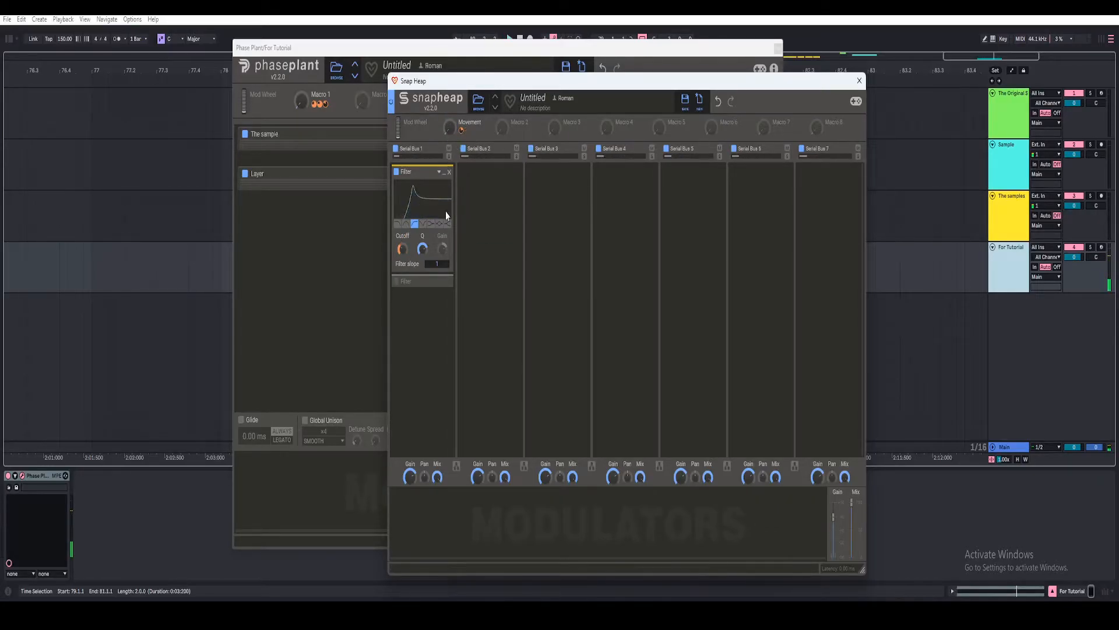
- Collapse the high-pass filter, enable the second filter as a notch, and modulate its cutoff with the Movement macro
left_click(443, 178)
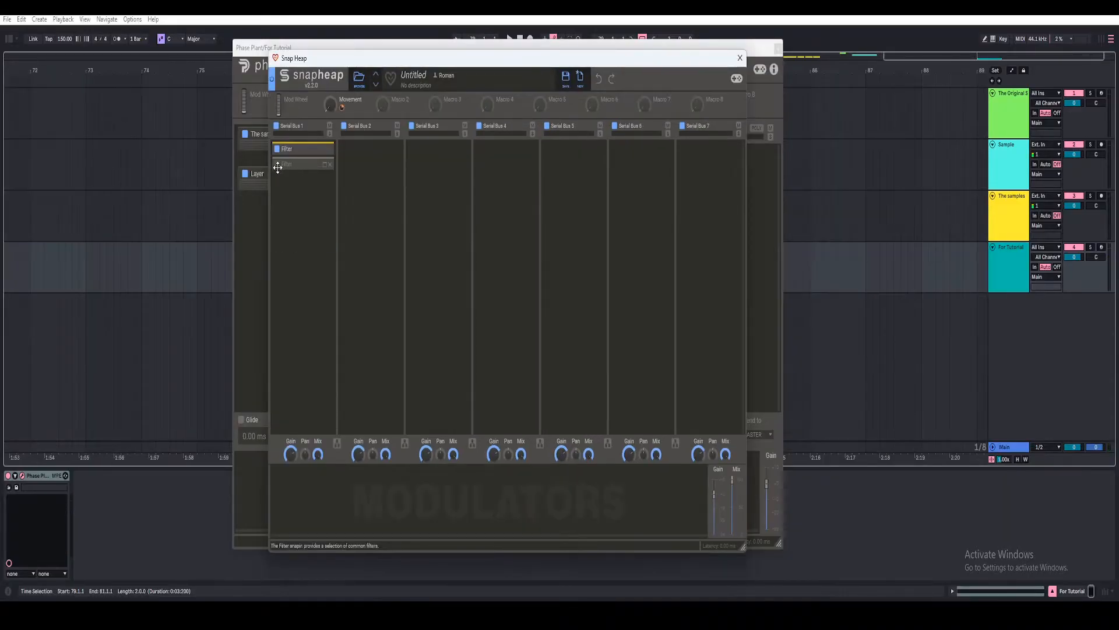
left_click(325, 164)
left_click(304, 217)
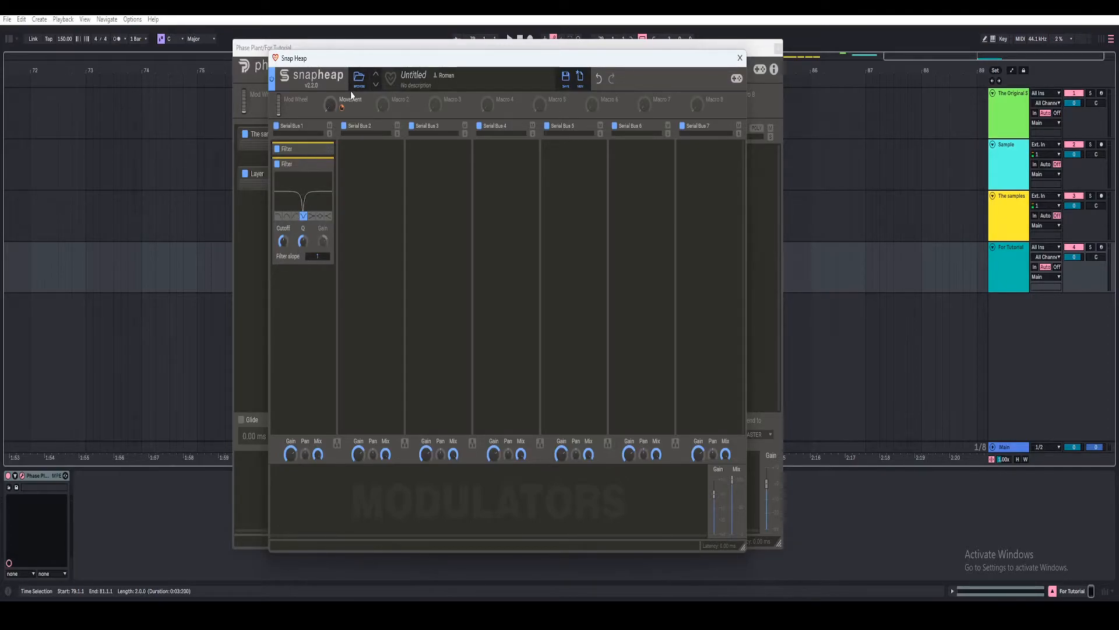
mouse_move(345, 107)
left_mouse_down()
mouse_move(283, 250)
mouse_move(284, 192)
mouse_move(330, 96)
left_mouse_up()
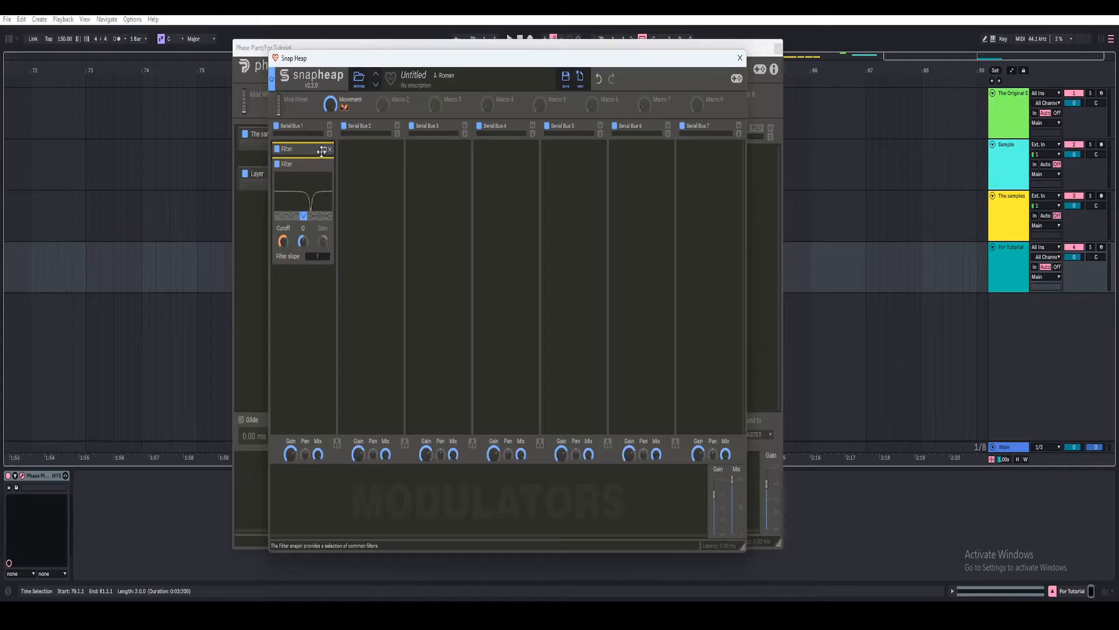
- Expand the high-pass filter and fine-tune Movement's modulation of the notch cutoff, sweeping the macro during playback
left_click_drag(322, 151, 303, 259)
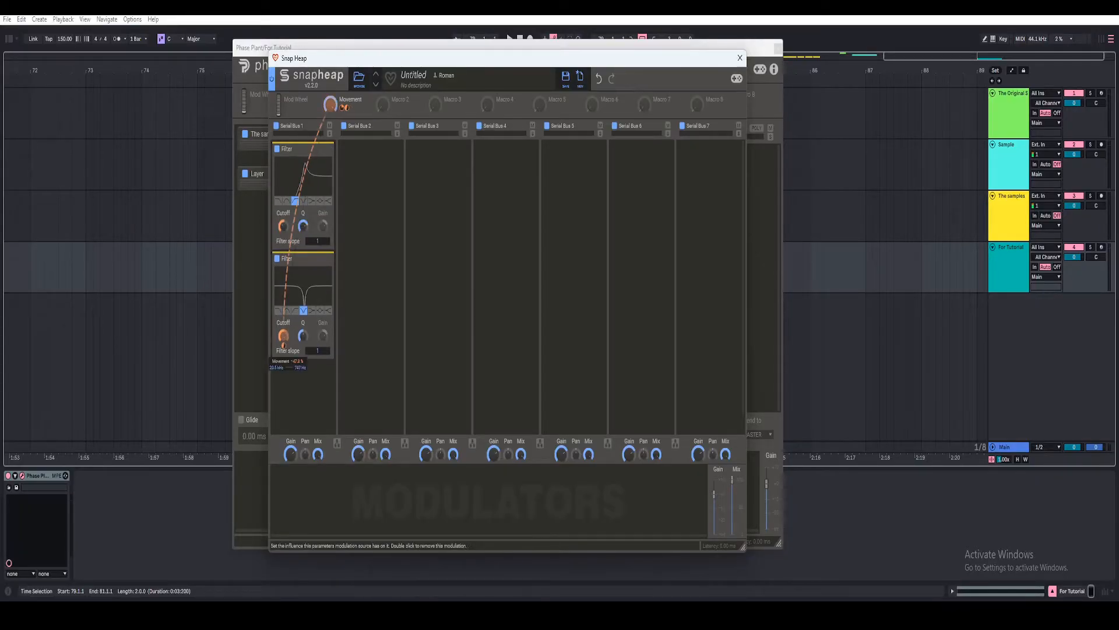
left_click_drag(330, 105, 330, 76)
key("space")
key("space")
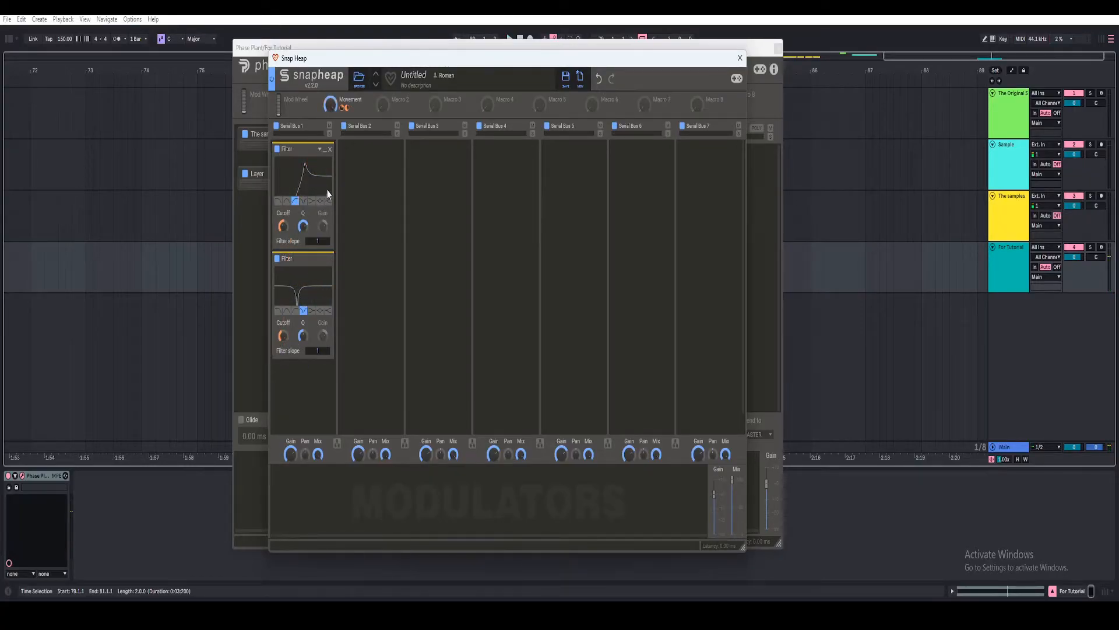
mouse_move(328, 107)
left_mouse_down()
mouse_move(327, 119)
mouse_move(328, 82)
mouse_move(327, 117)
left_mouse_up()
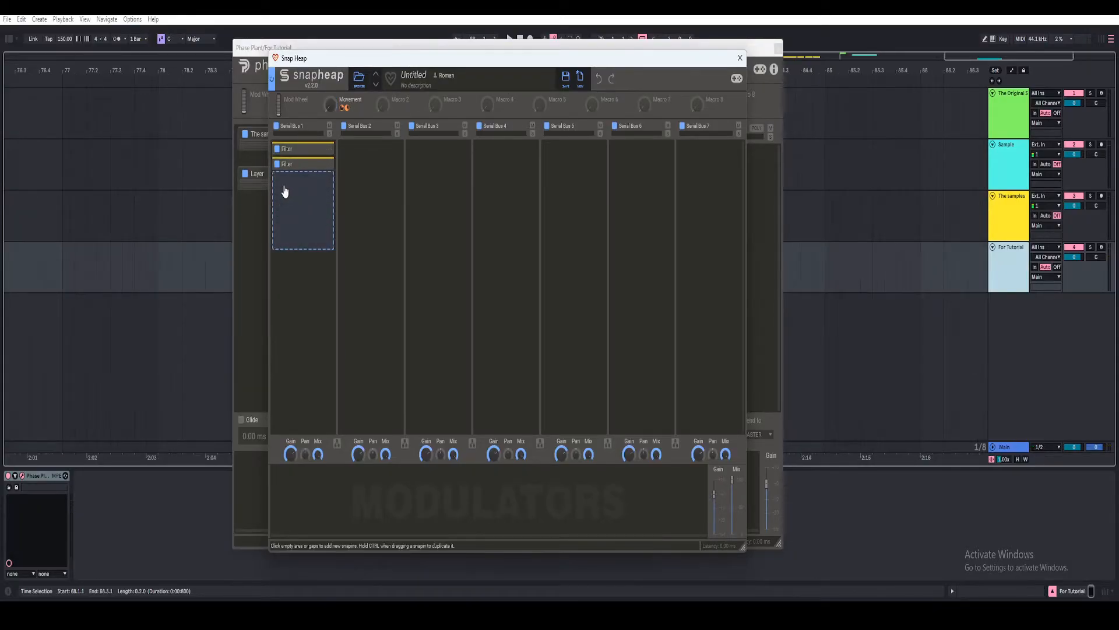
- Add a Frequency Shifter below the two filters and assign the Movement macro to its shift with a small positive amount
left_click(287, 197)
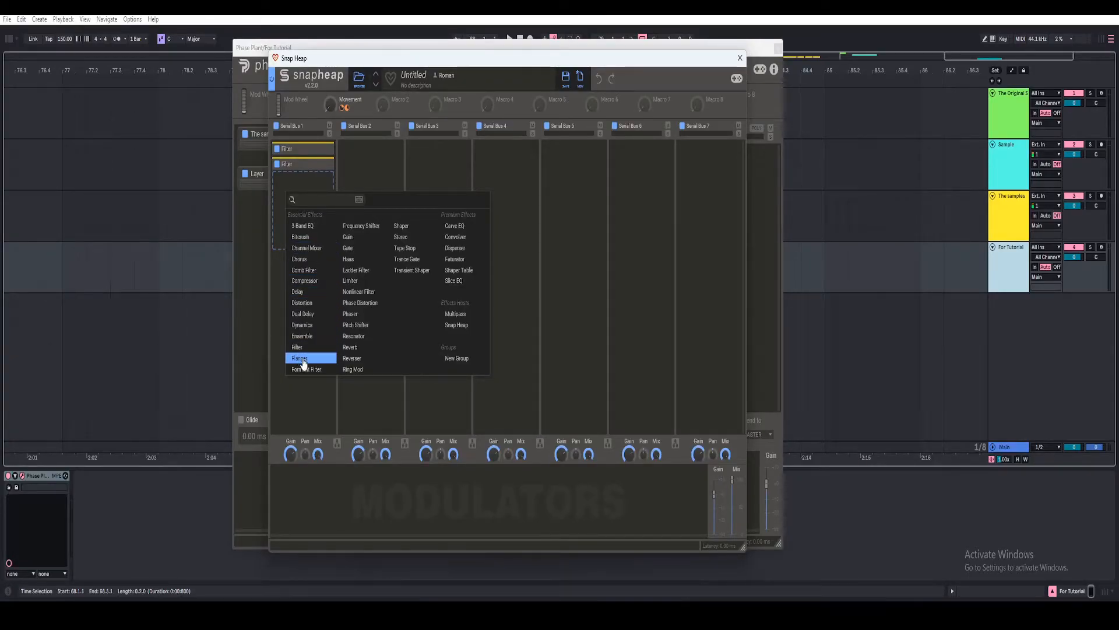
left_click(357, 226)
left_click_drag(344, 108, 303, 210)
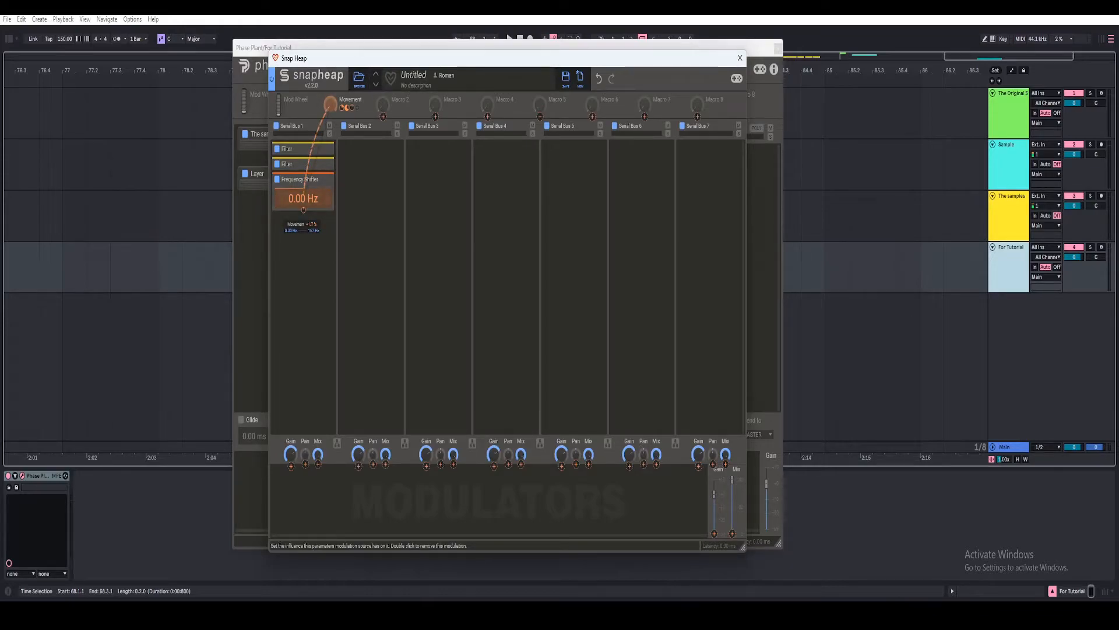
right_click(305, 210)
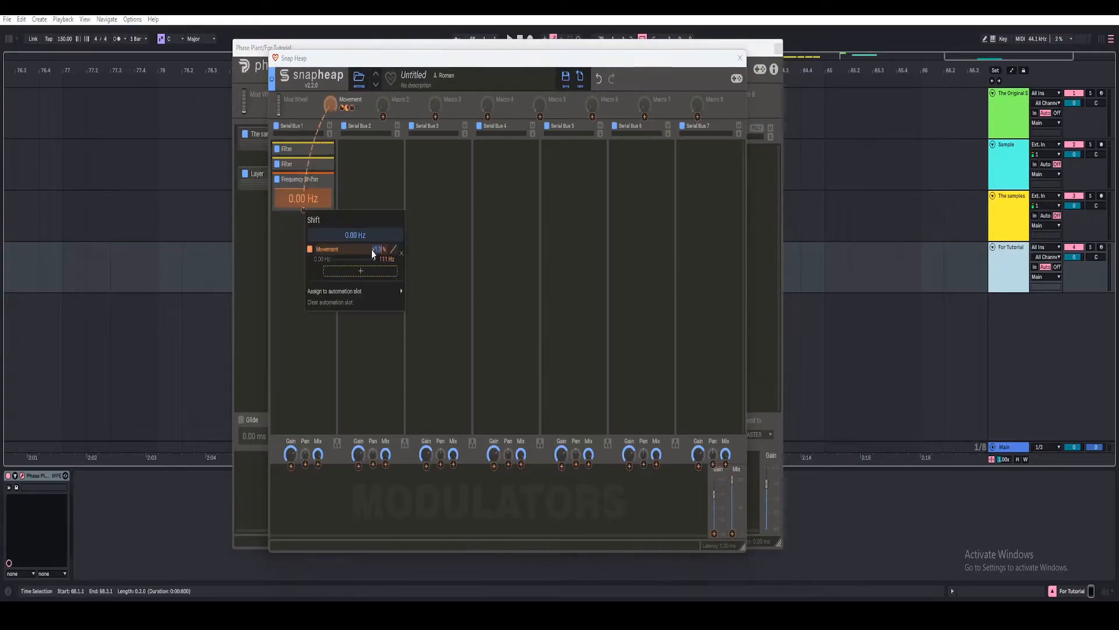
- Audition the frequency shift by sweeping the Movement macro up to full during playback
left_click(507, 35)
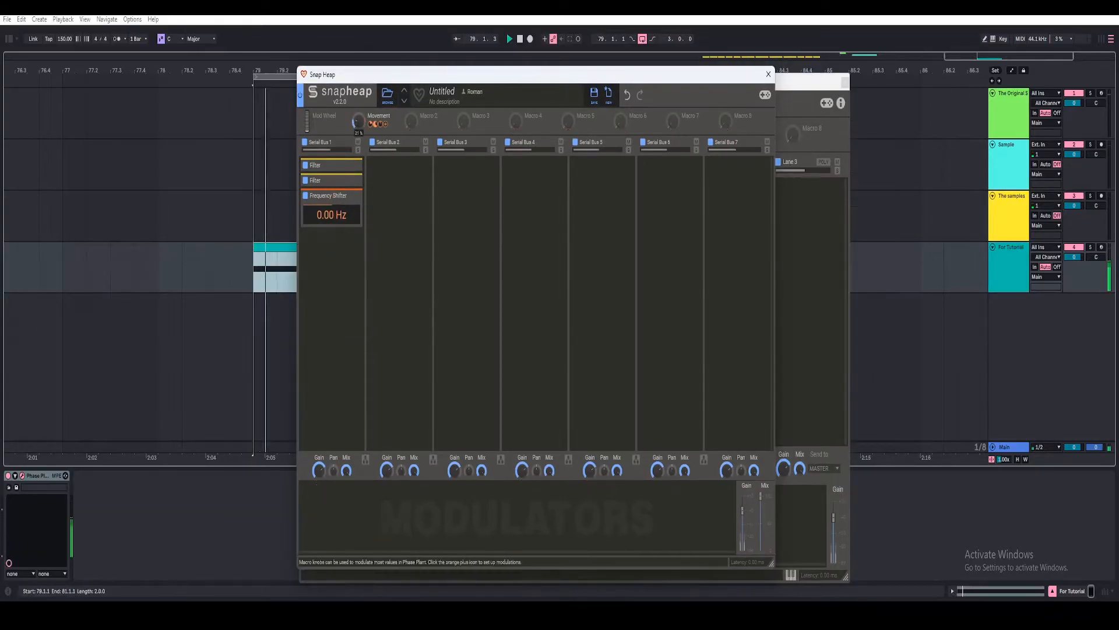
key("space")
key("space")
left_click_drag(358, 121, 358, 76)
key("space")
- Adjust Movement's modulation of the frequency shift to reach 150 Hz and audition it while bringing the macro back to zero
right_click(331, 228)
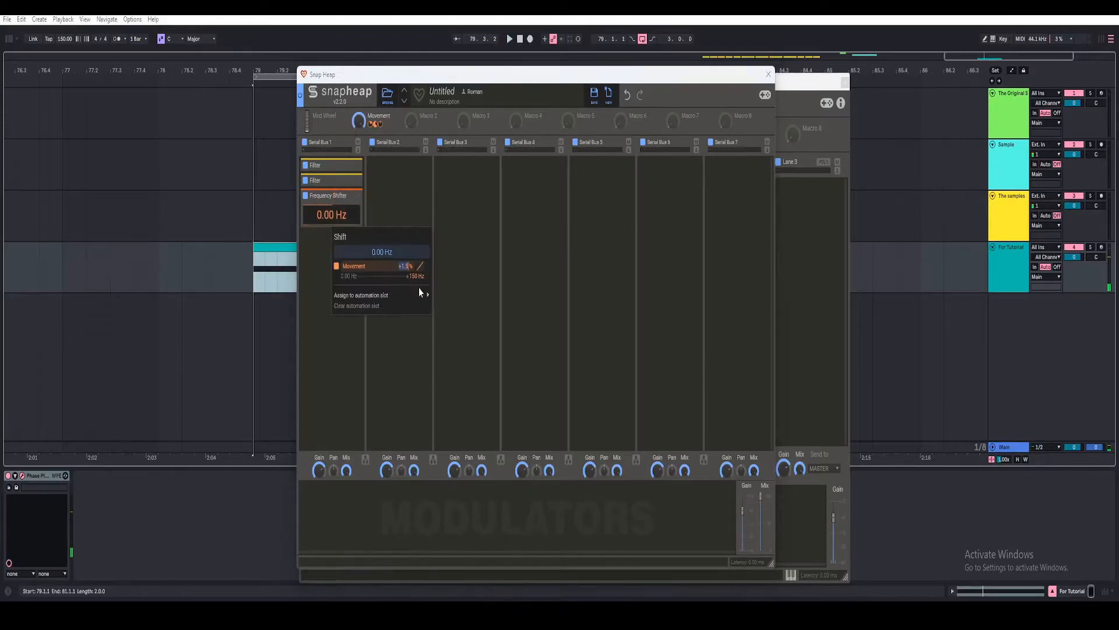
left_click(507, 36)
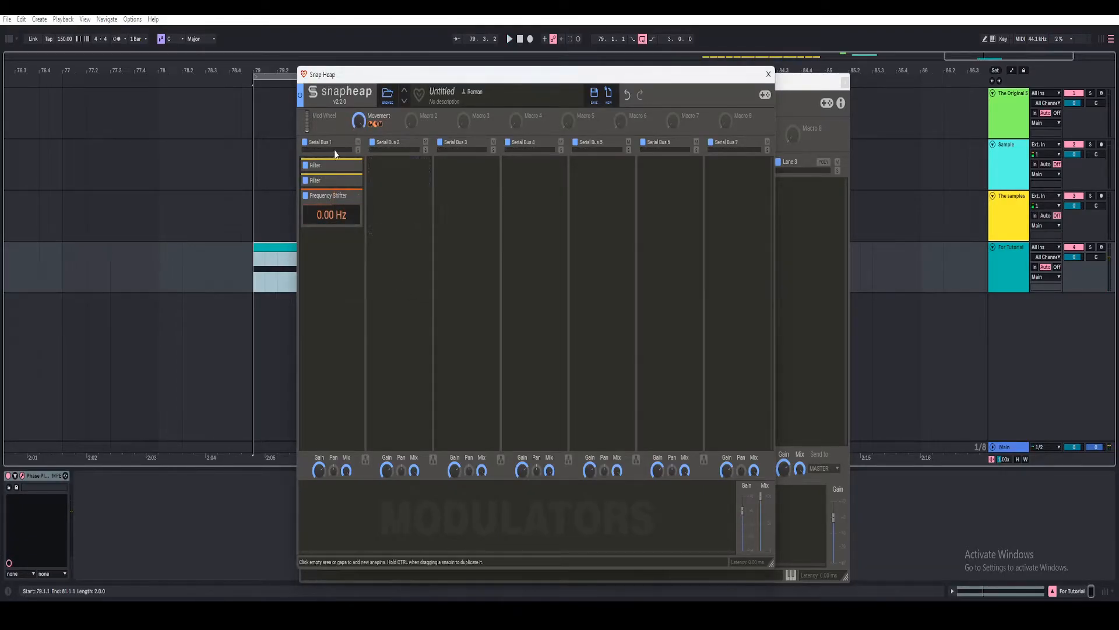
key("space")
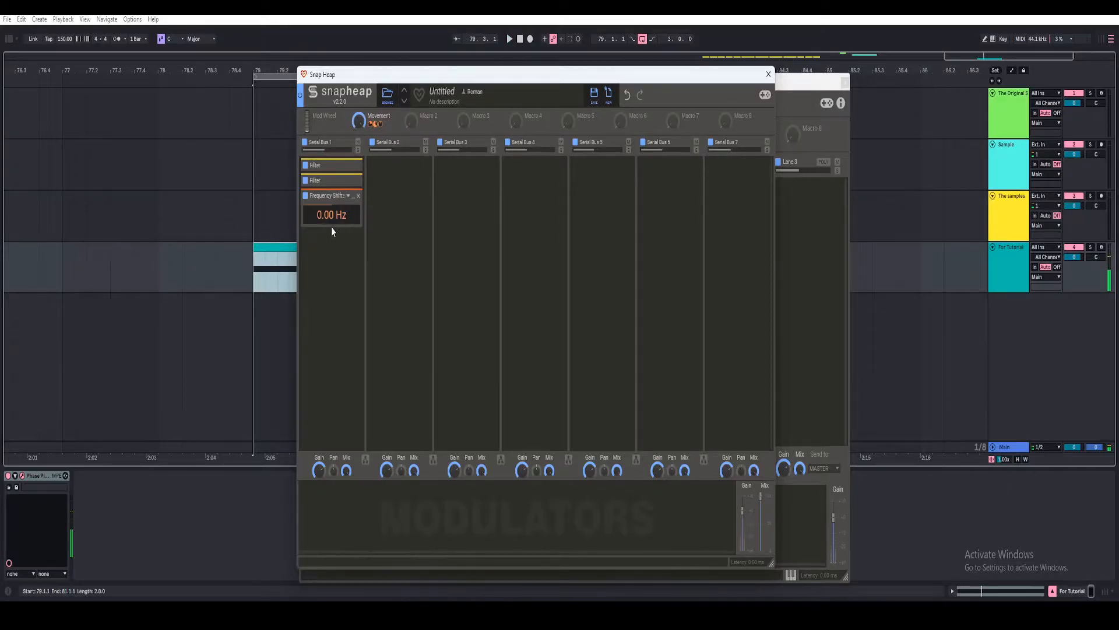
left_click(376, 125)
left_click(424, 248)
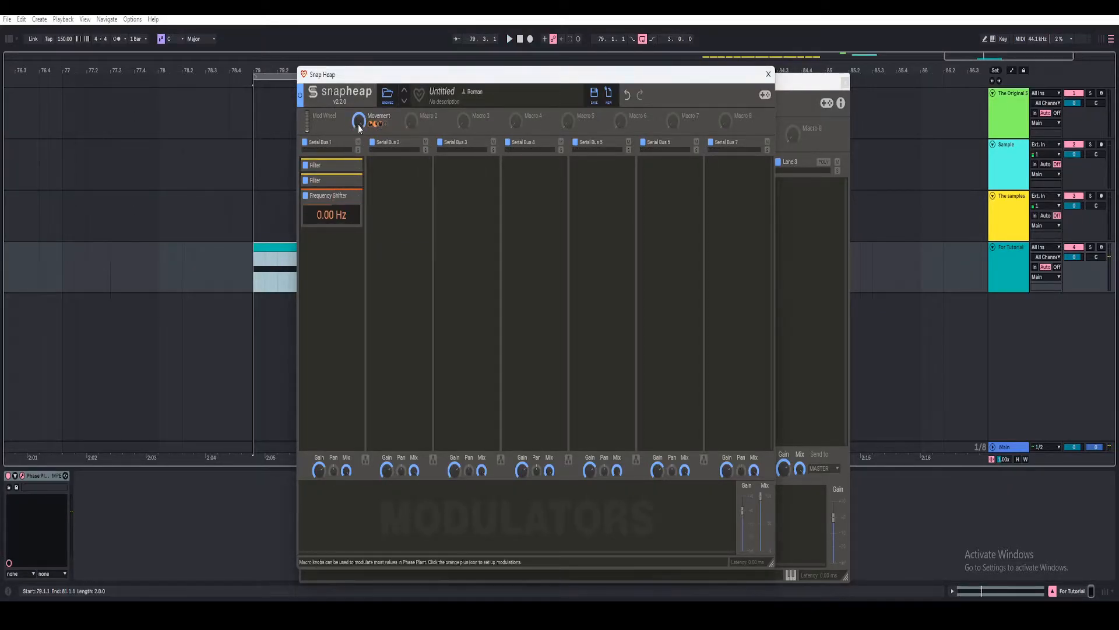
left_click(507, 38)
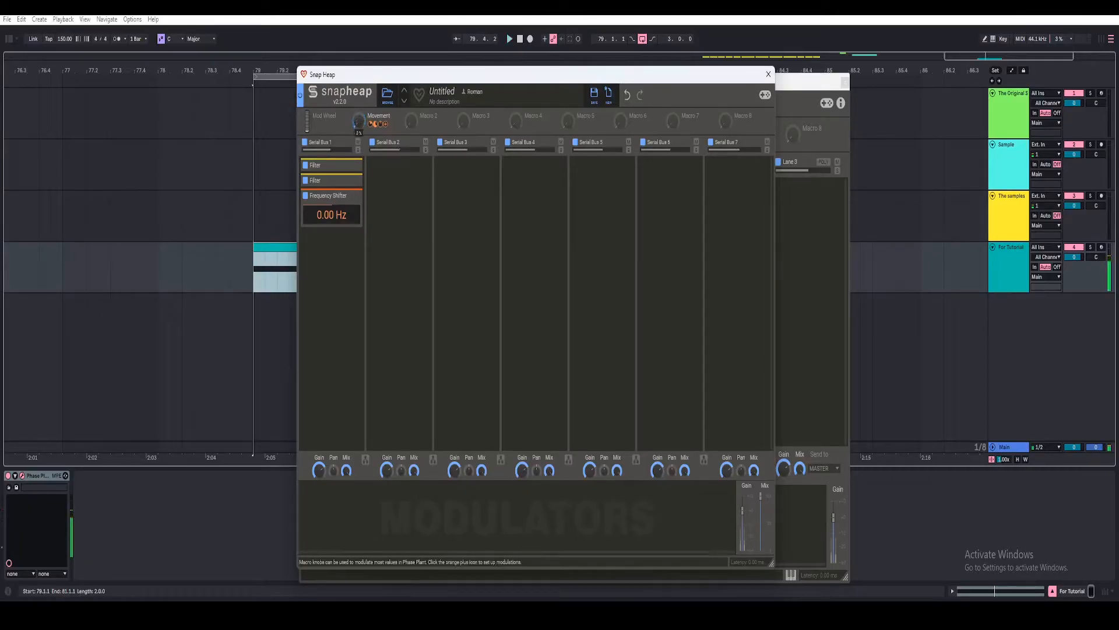
left_click(506, 34)
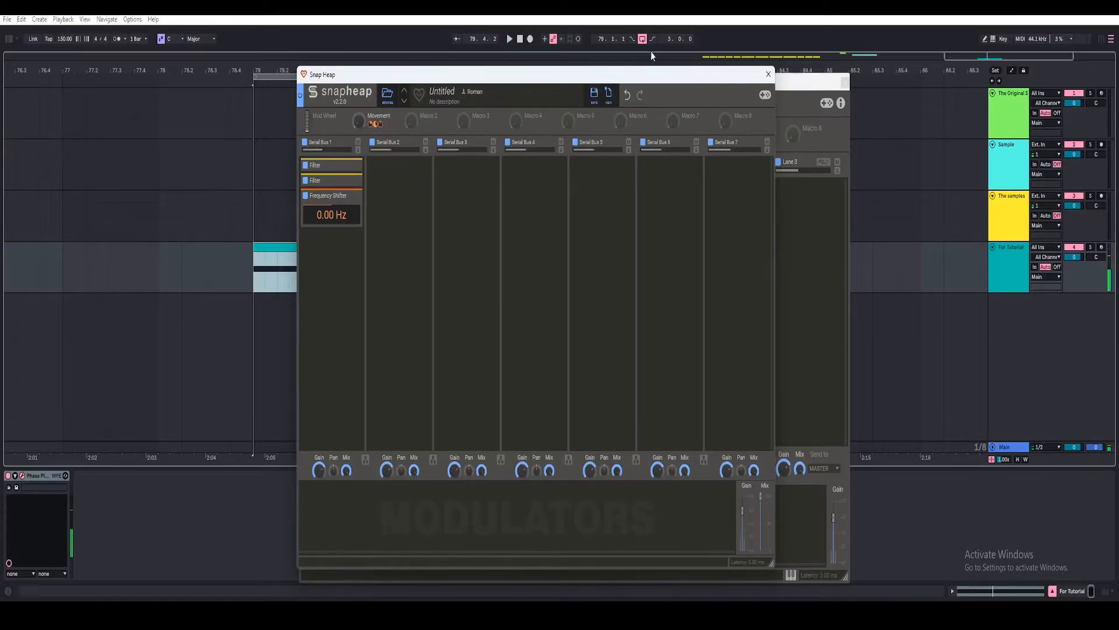
- Add a Comb Filter below the Frequency Shifter and set its polarity to Minus
left_click_drag(798, 79, 790, 38)
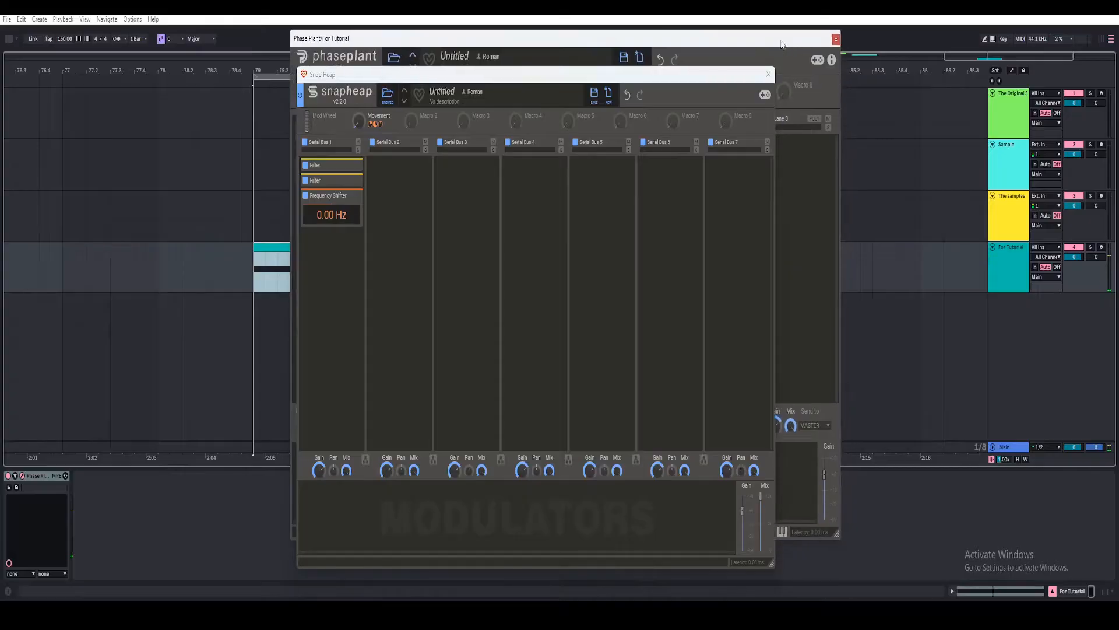
left_click(352, 207)
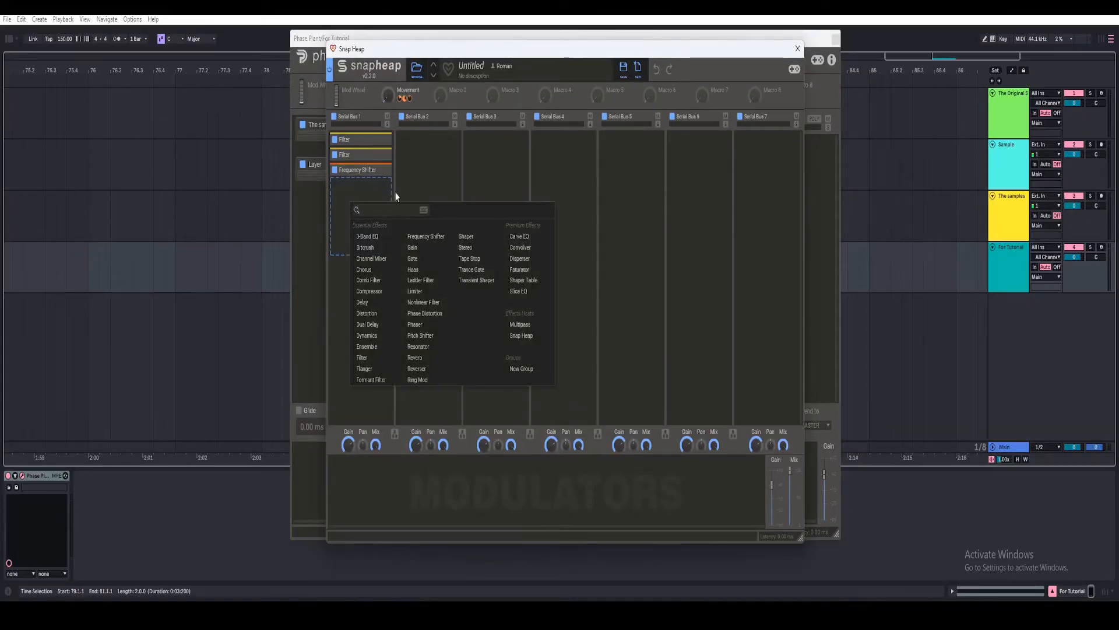
left_click(376, 280)
left_click(341, 239)
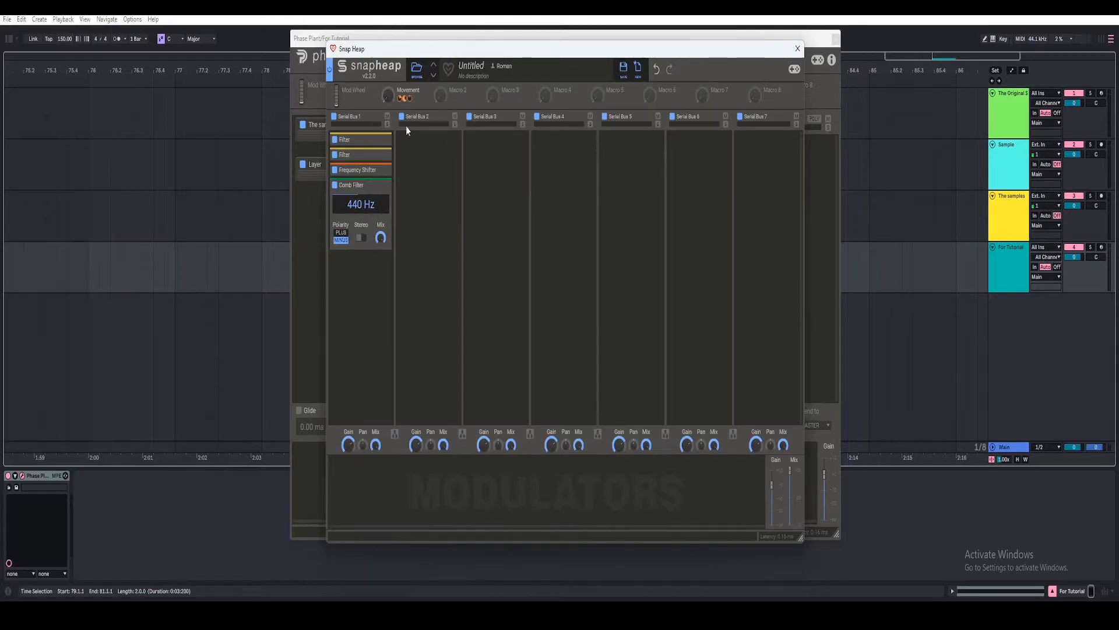
- Modulate the comb filter's cutoff with Movement from a base of 200 Hz, audition the sweep, and collapse the effect
left_click_drag(413, 100, 362, 215)
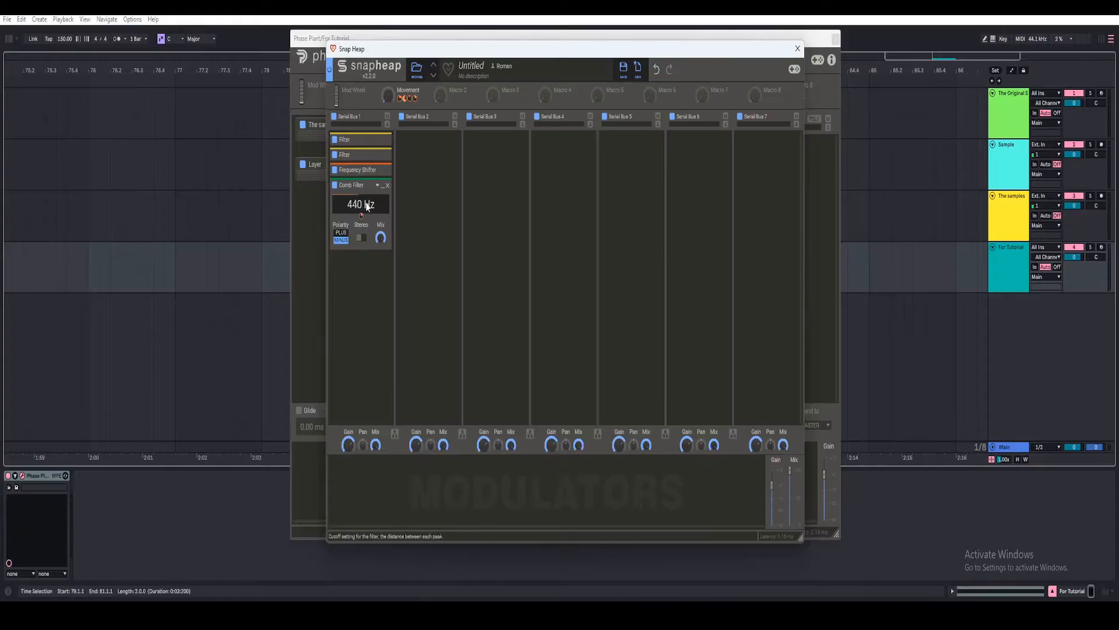
right_click(366, 205)
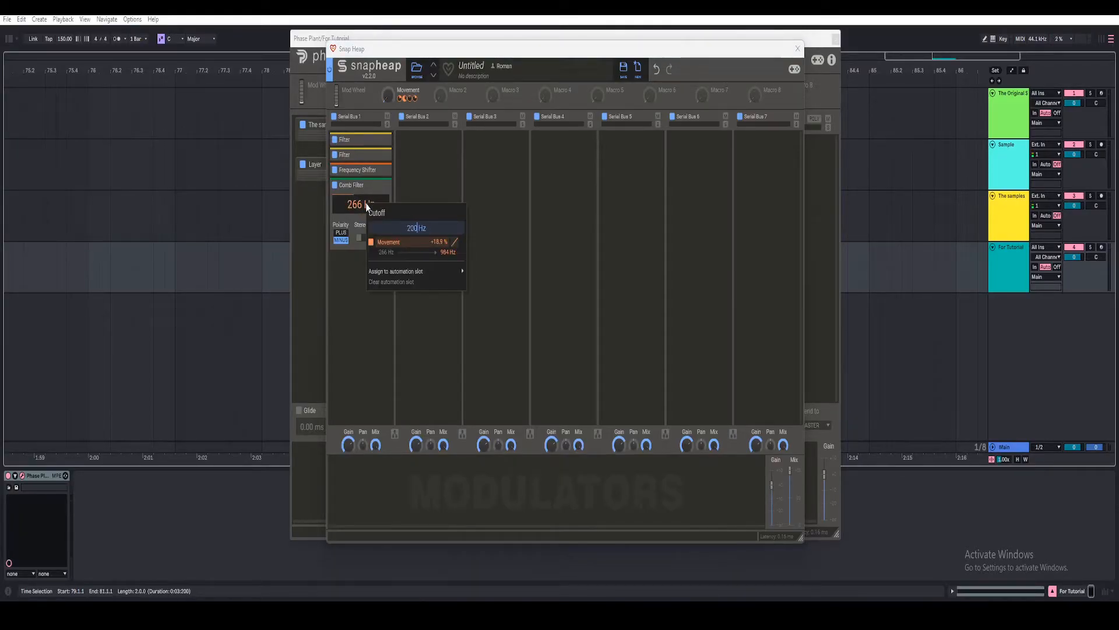
mouse_move(388, 95)
left_mouse_down()
mouse_move(388, 126)
mouse_move(388, 97)
left_mouse_up()
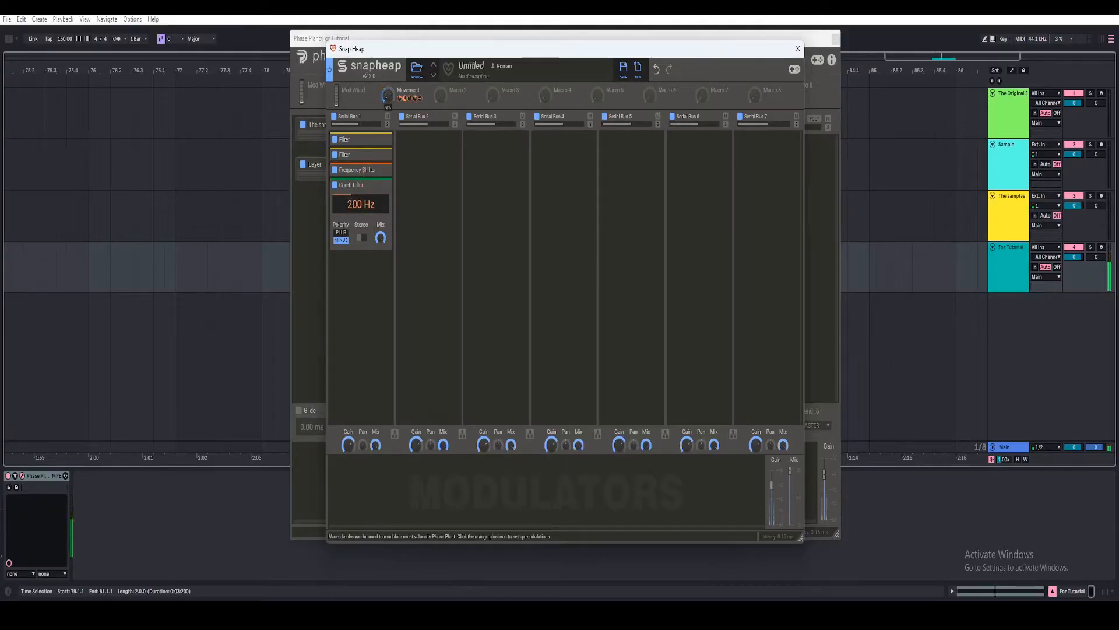
left_click(383, 185)
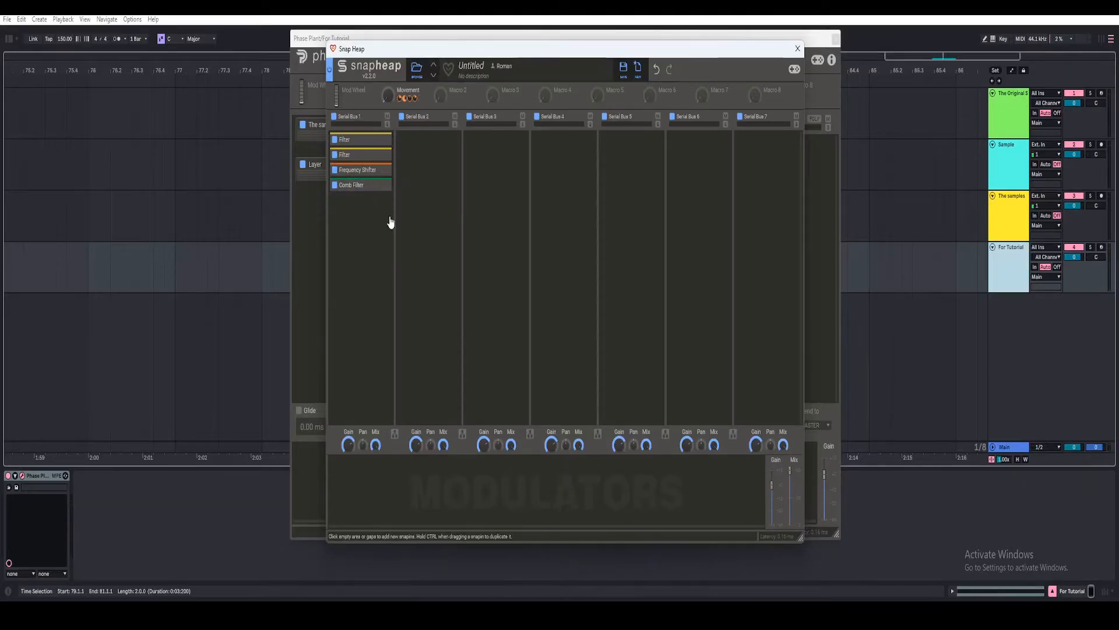
- Add a Flanger below the Comb Filter, lower its depth, and raise its spread slightly
left_click(357, 233)
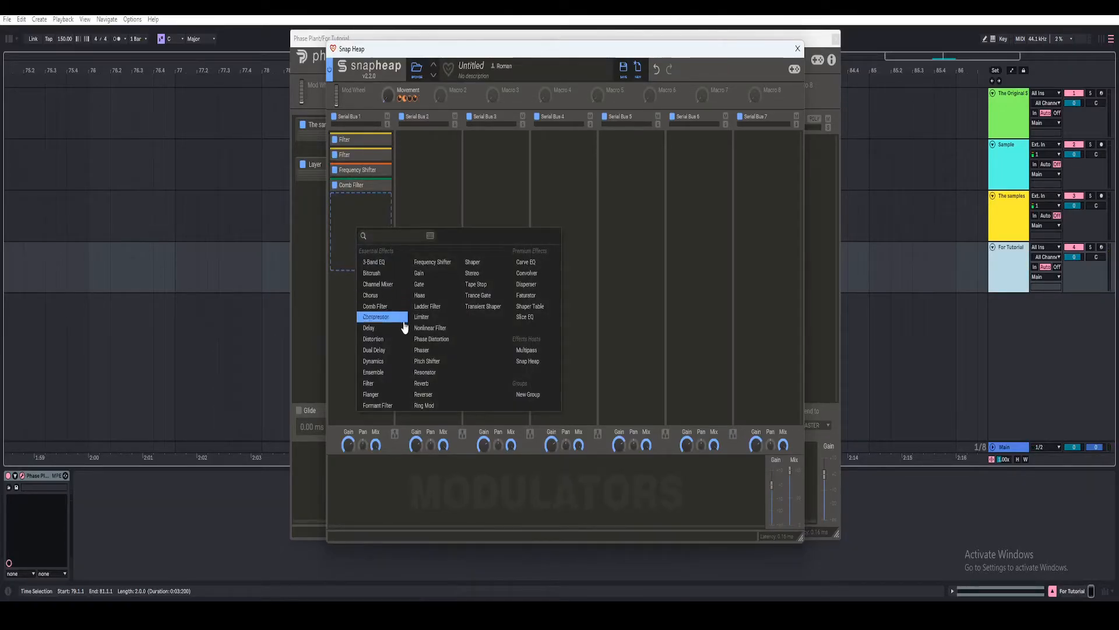
left_click(380, 396)
left_click_drag(360, 259, 360, 283)
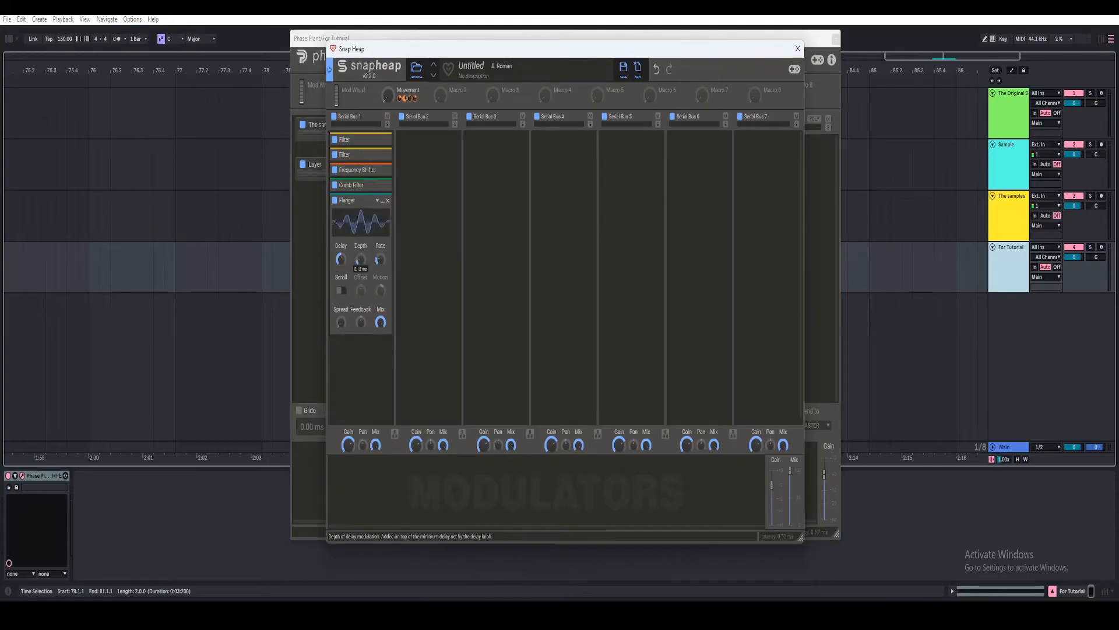
left_click_drag(341, 322, 341, 315)
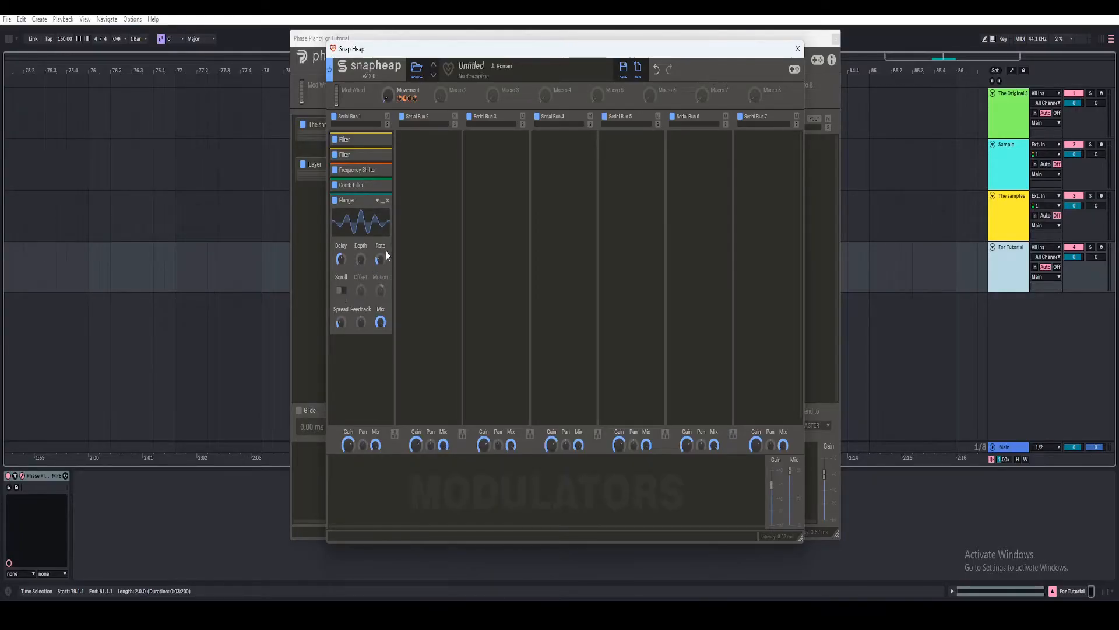
left_click_drag(362, 260, 362, 256)
- Assign the Movement macro to the flanger's delay and test it with the macro at 100%
left_click(422, 102)
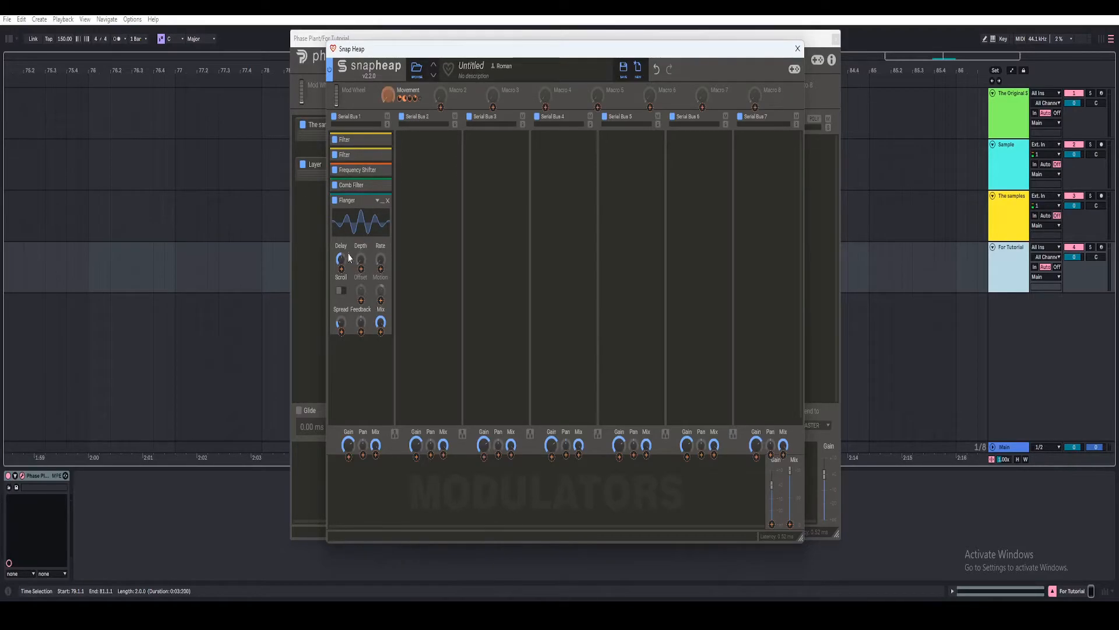
left_click_drag(342, 270, 342, 258)
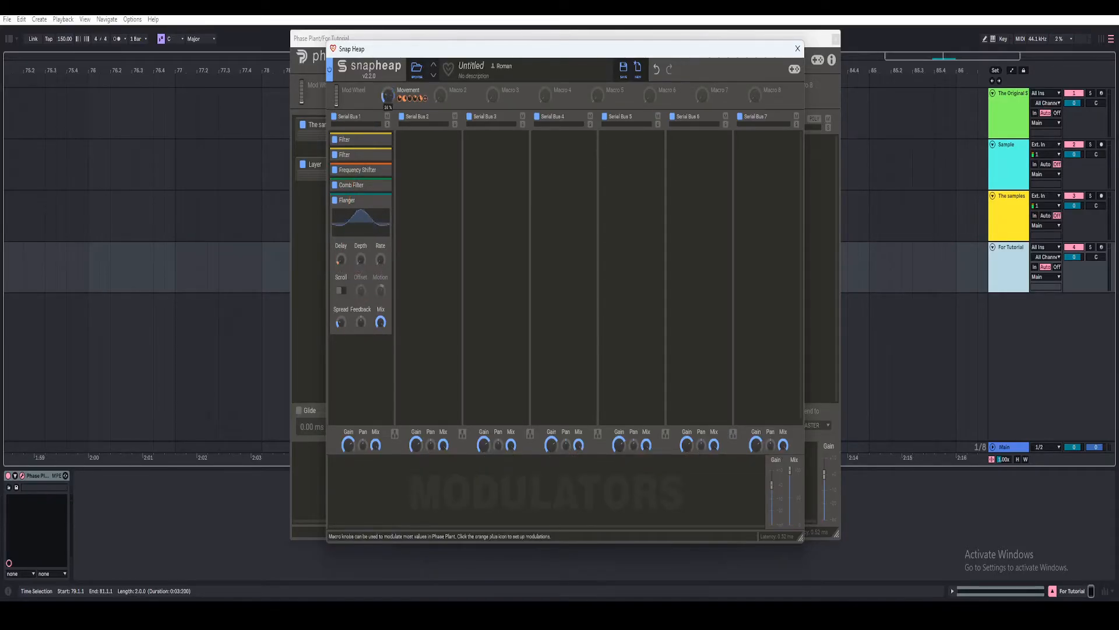
left_click_drag(388, 95, 388, 76)
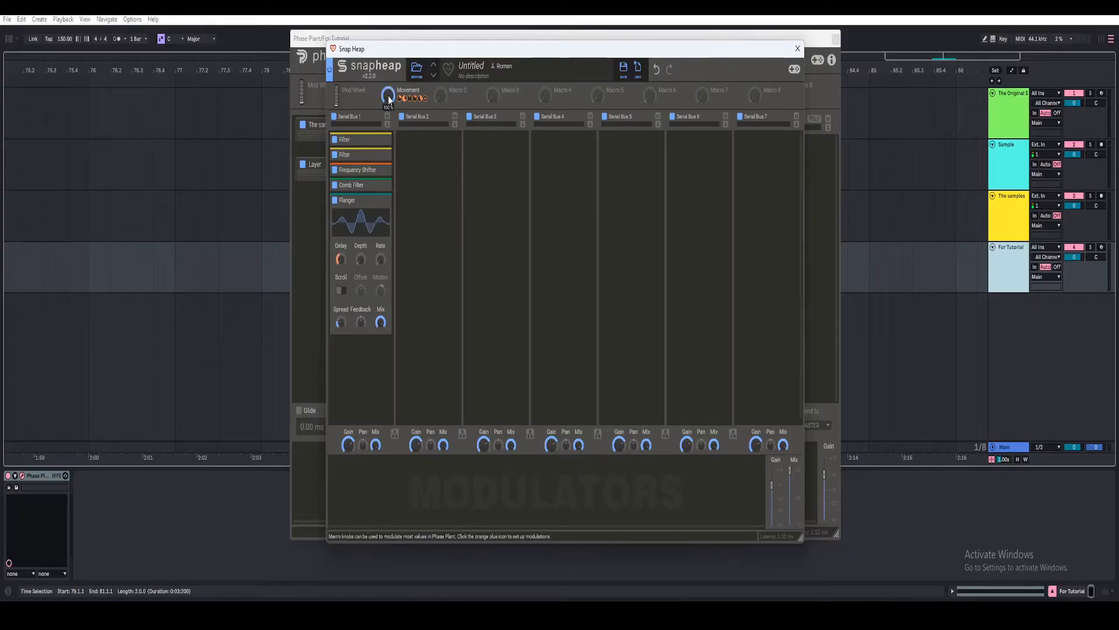
- Set the flanger's depth to 0.00 ms and sweep the Movement macro down and back to full
left_click_drag(363, 258, 363, 202)
left_click_drag(361, 258, 362, 316)
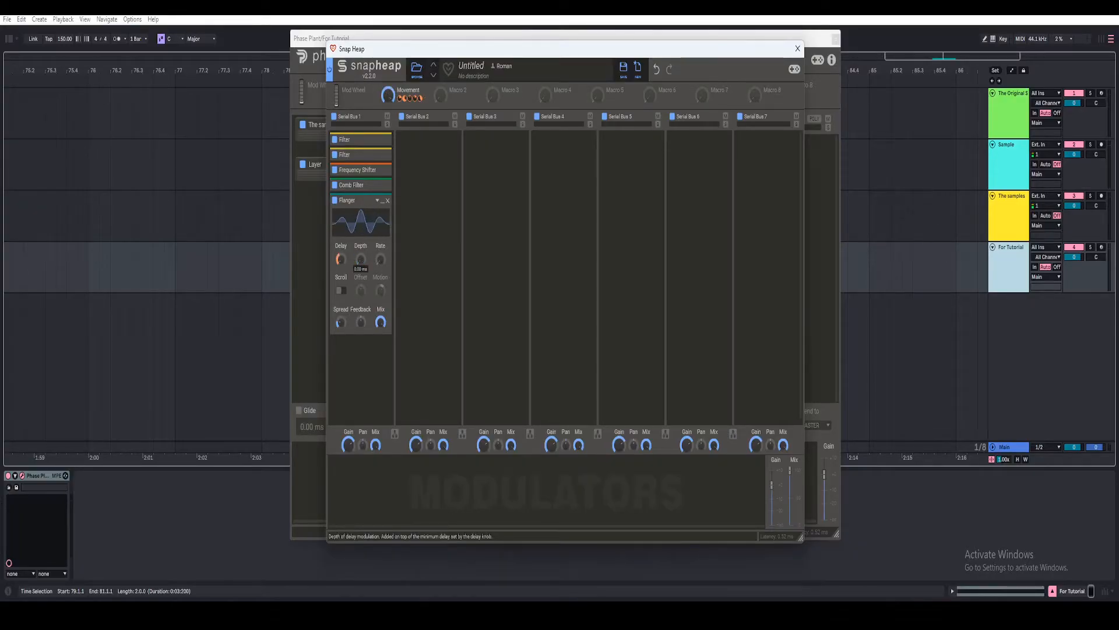
left_click_drag(388, 95, 389, 153)
left_click_drag(388, 95, 388, 37)
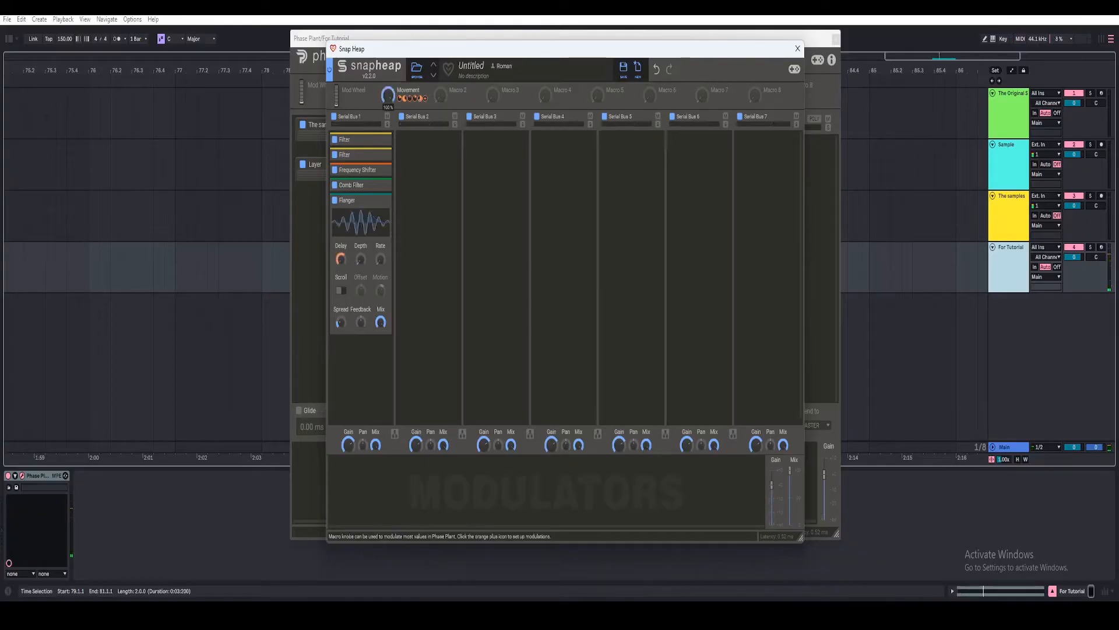
- Check Movement's range on the flanger delay, reduce the flanger's spread to zero, and sweep the macro again
right_click(341, 271)
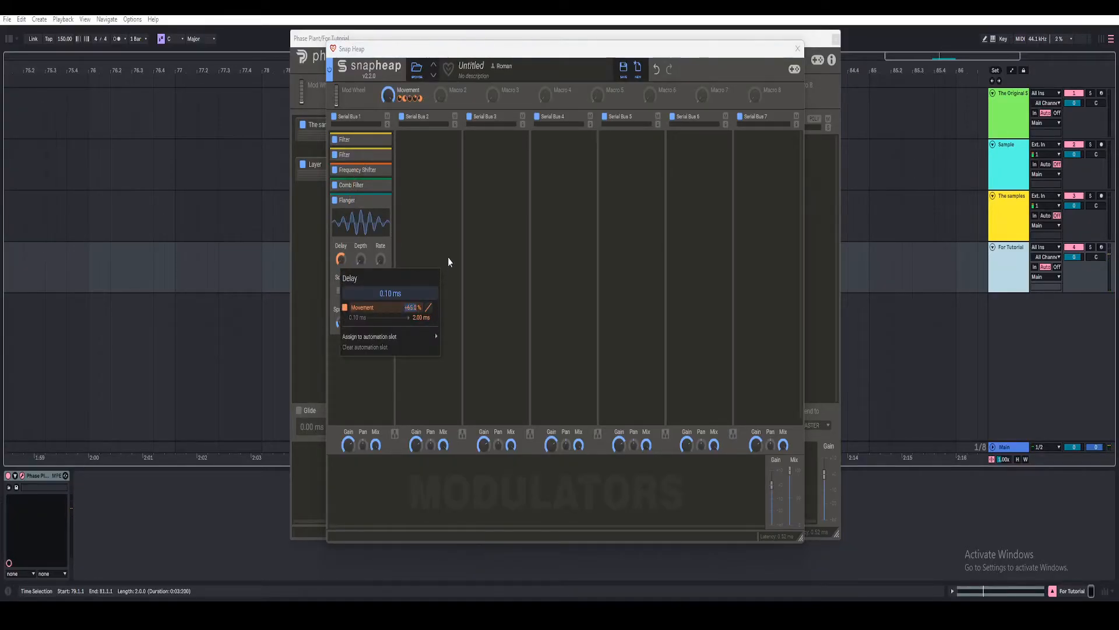
left_click(448, 262)
left_click_drag(388, 95, 388, 137)
left_click_drag(341, 323, 342, 347)
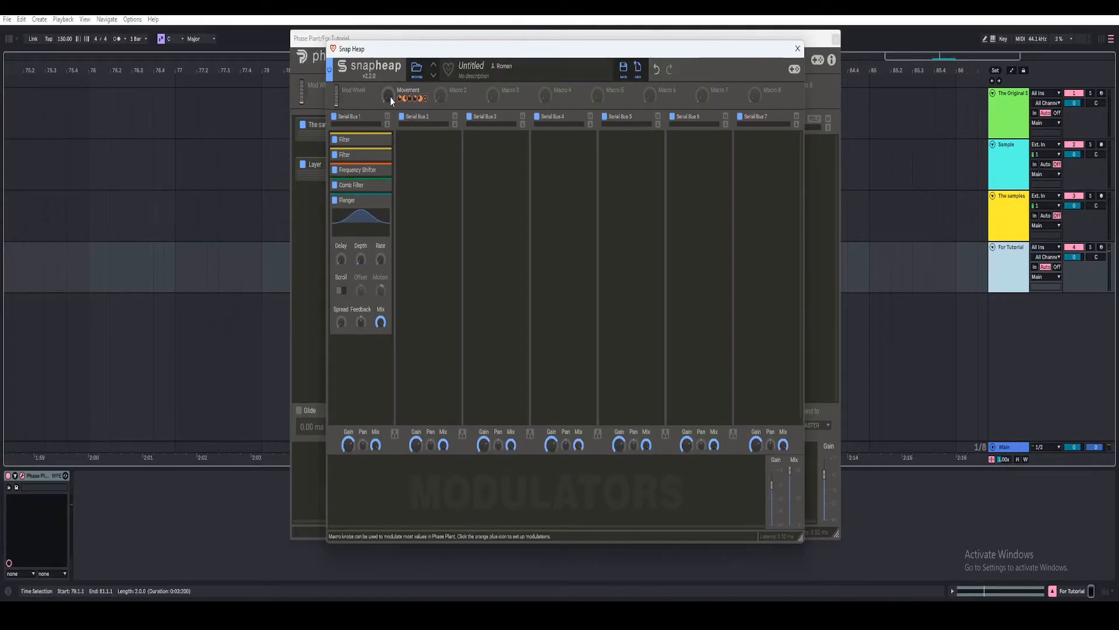
left_click_drag(388, 97, 388, 59)
- Add a third Filter below the Flanger as a peak filter and modulate its cutoff upward with the Movement macro
left_click(376, 236)
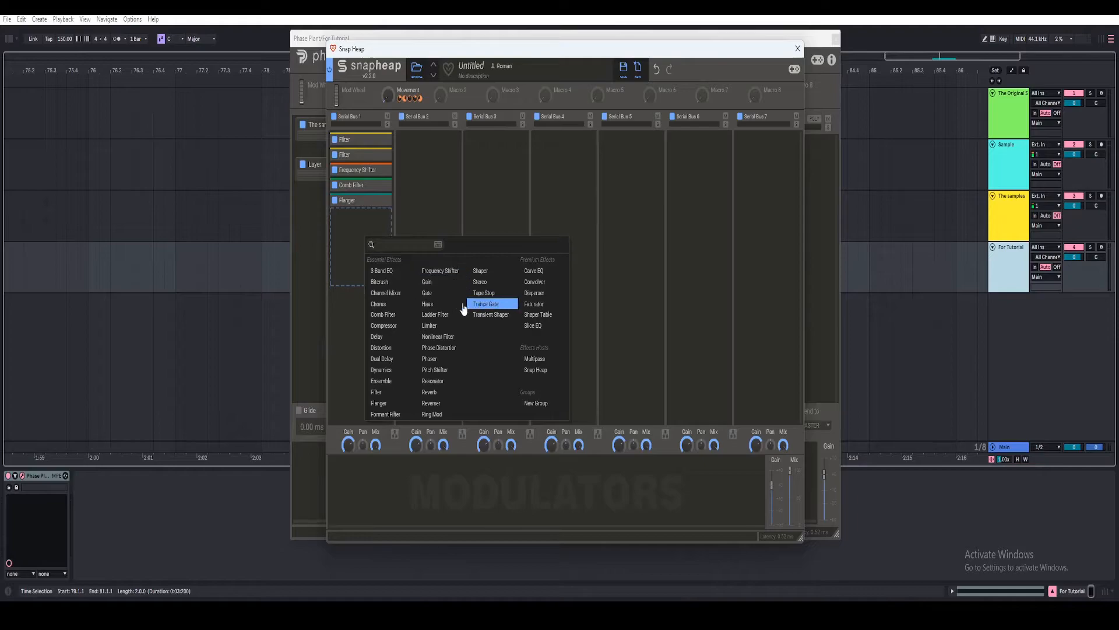
left_click(376, 391)
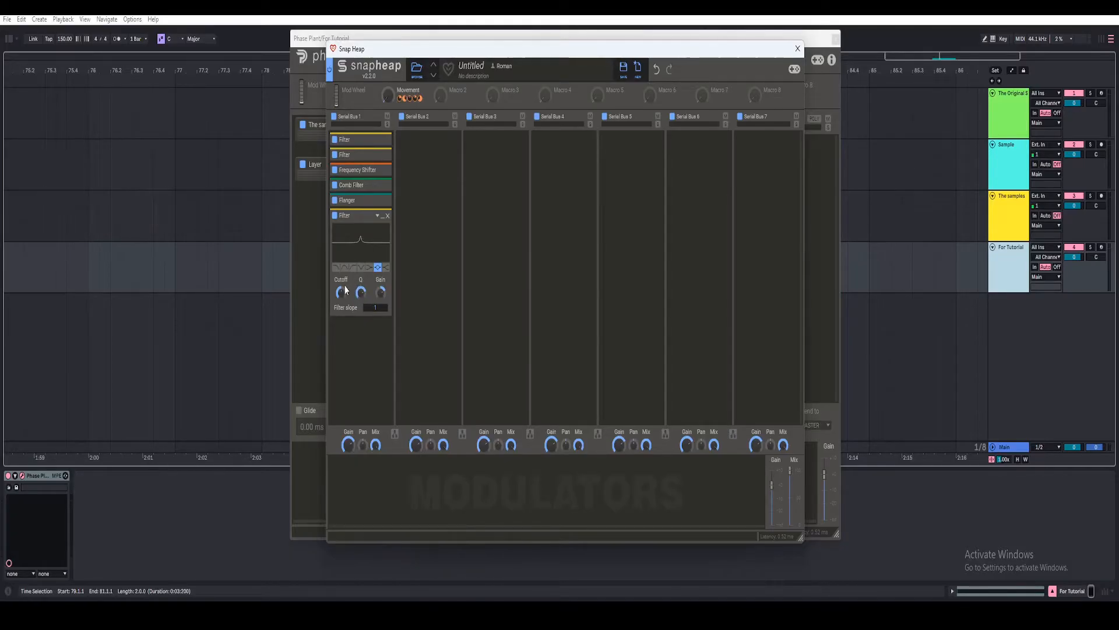
left_click_drag(425, 100, 341, 301)
left_click_drag(387, 100, 387, 76)
mouse_move(342, 302)
left_mouse_down()
mouse_move(342, 335)
mouse_move(342, 296)
left_mouse_up()
- Audition the full effect chain by sweeping the Movement macro during playback, return it to zero, and collapse the peak filter
key("space")
mouse_move(388, 97)
left_mouse_down()
mouse_move(388, 134)
mouse_move(388, 102)
left_mouse_up()
left_click_drag(388, 102, 388, 134)
key("space")
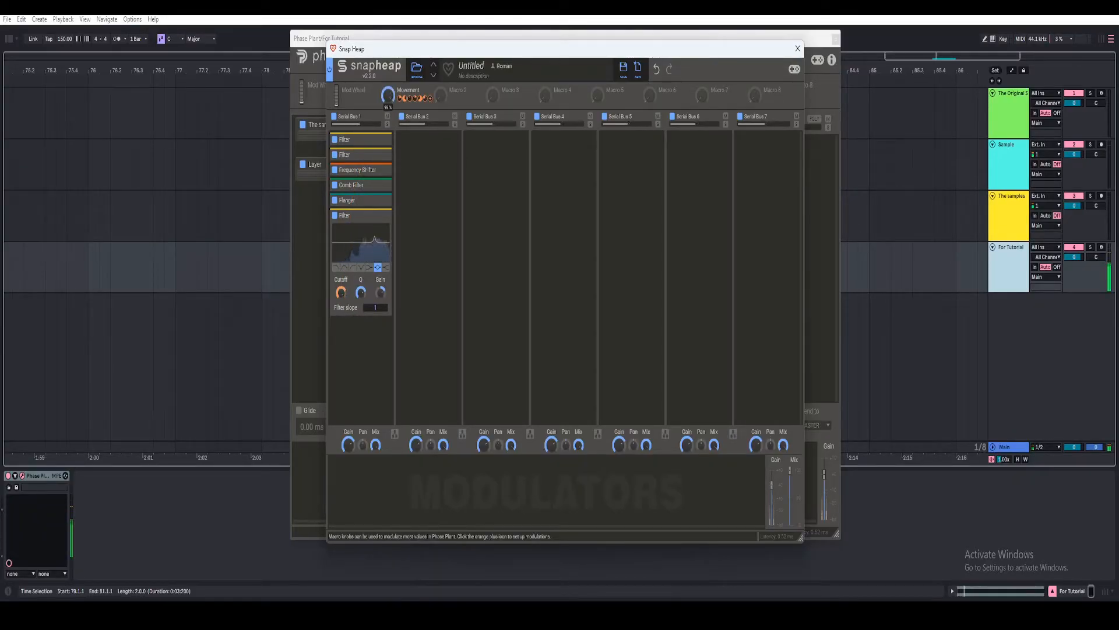
left_click(382, 217)
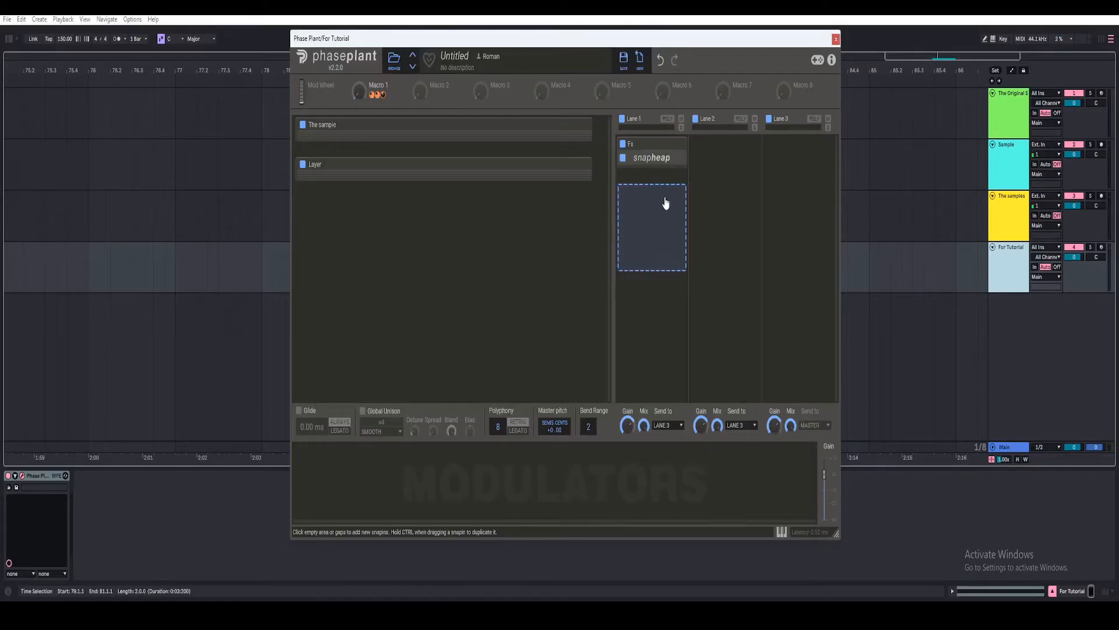
- Add a second Snap Heap to the Fx group in Lane 1 and place a Disperser in its Serial Bus 1
left_click(645, 174)
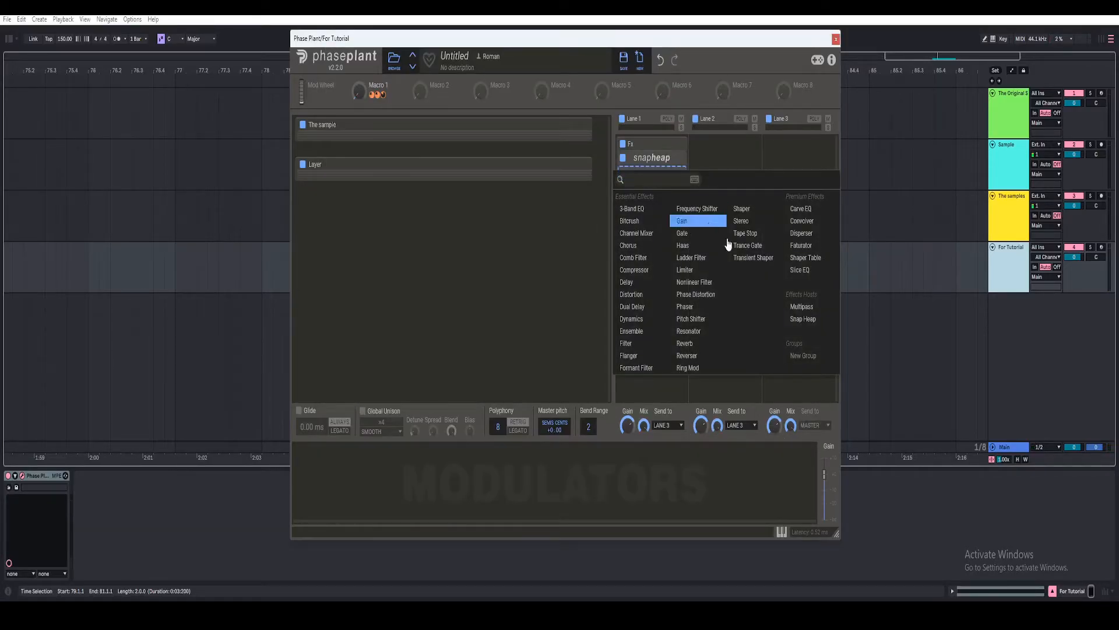
left_click(805, 320)
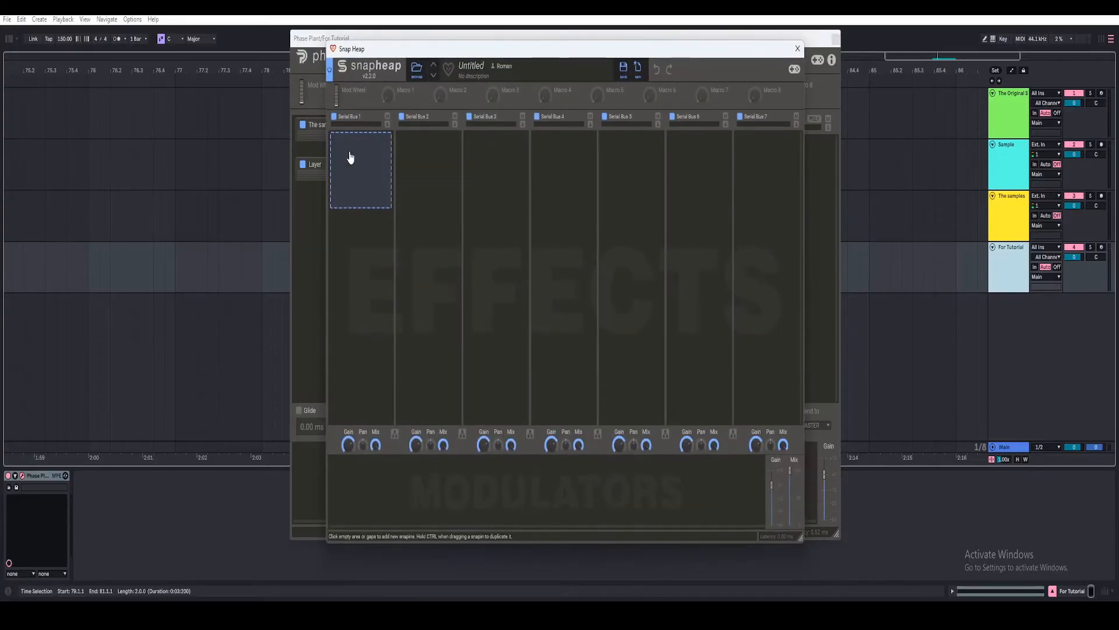
left_click(350, 157)
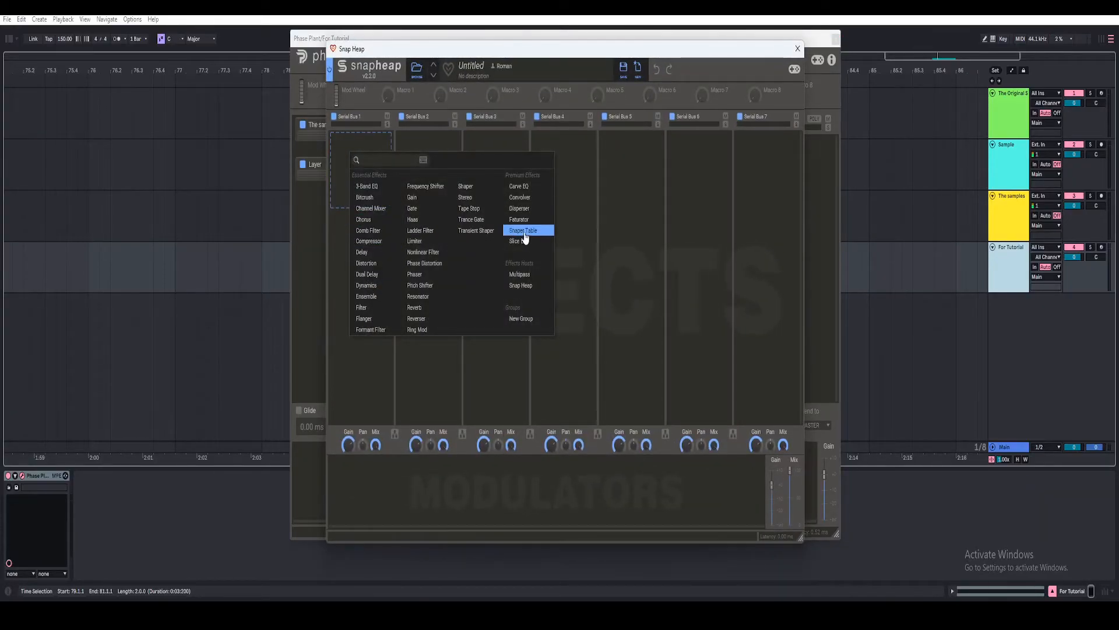
left_click(519, 208)
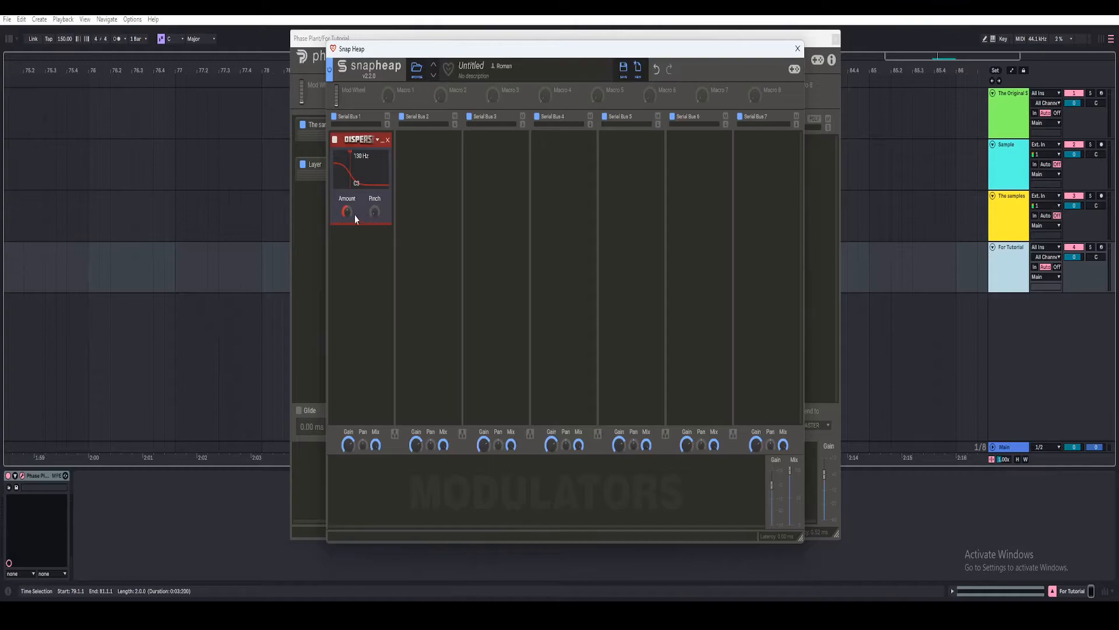
- Tune the Disperser to about 1.05 kHz and set up a second Disperser below it at about 4.30 kHz
mouse_move(351, 182)
left_mouse_down()
mouse_move(383, 180)
mouse_move(372, 182)
left_mouse_up()
left_click_drag(407, 231, 372, 266)
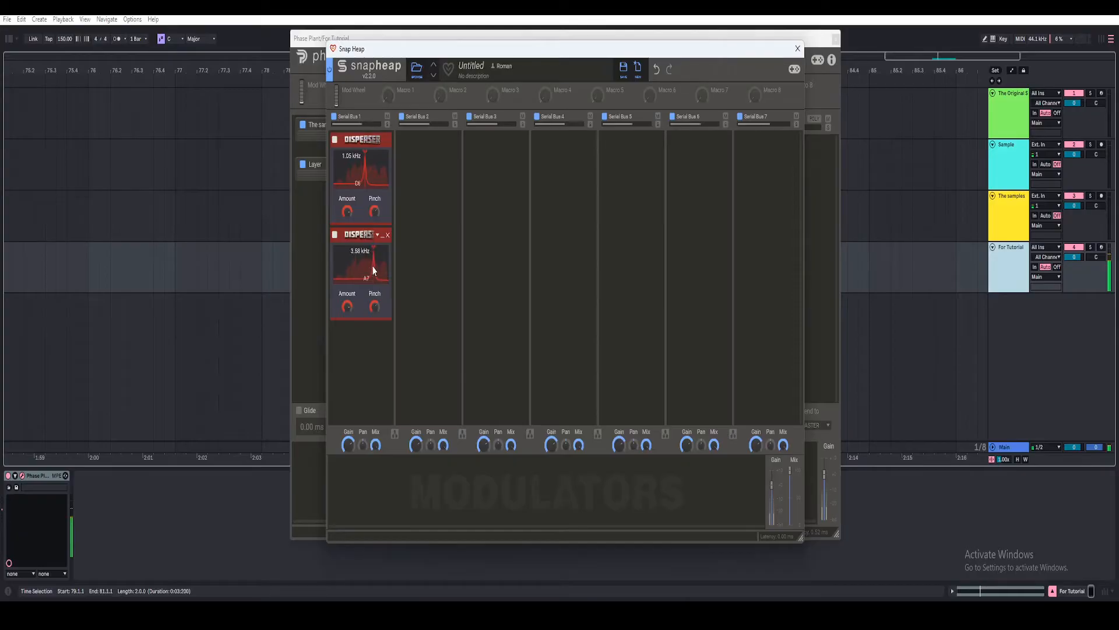
- Add a Distortion with slightly raised drive below the Dispersers, and retune the upper Disperser to about 986 Hz during playback
scroll(374, 269, "up", 1)
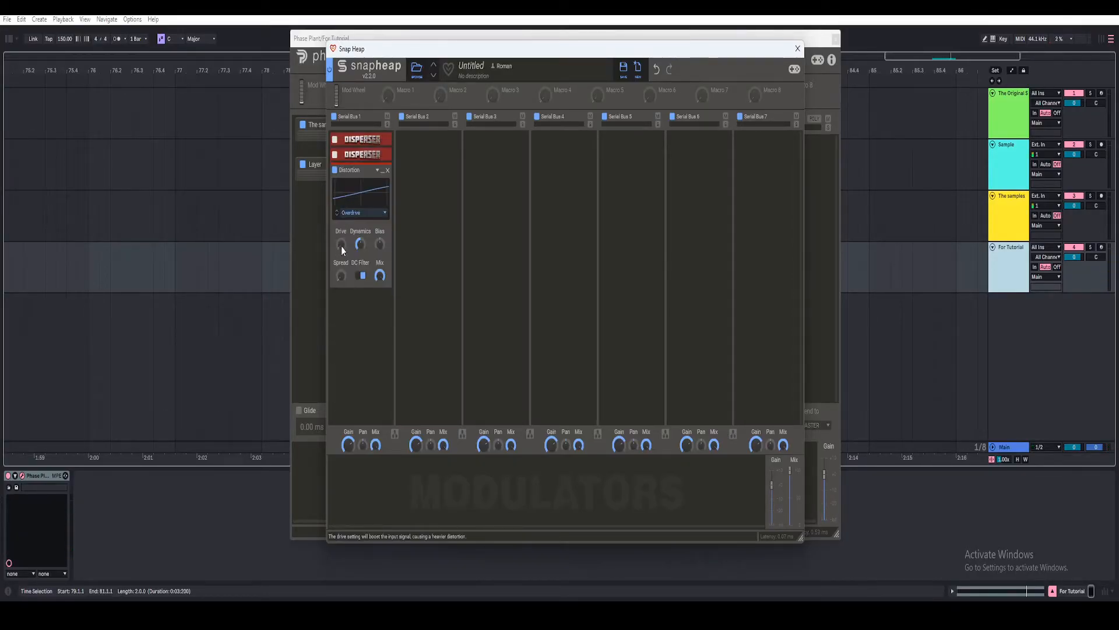
left_click_drag(342, 246, 342, 252)
left_click_drag(342, 245, 341, 244)
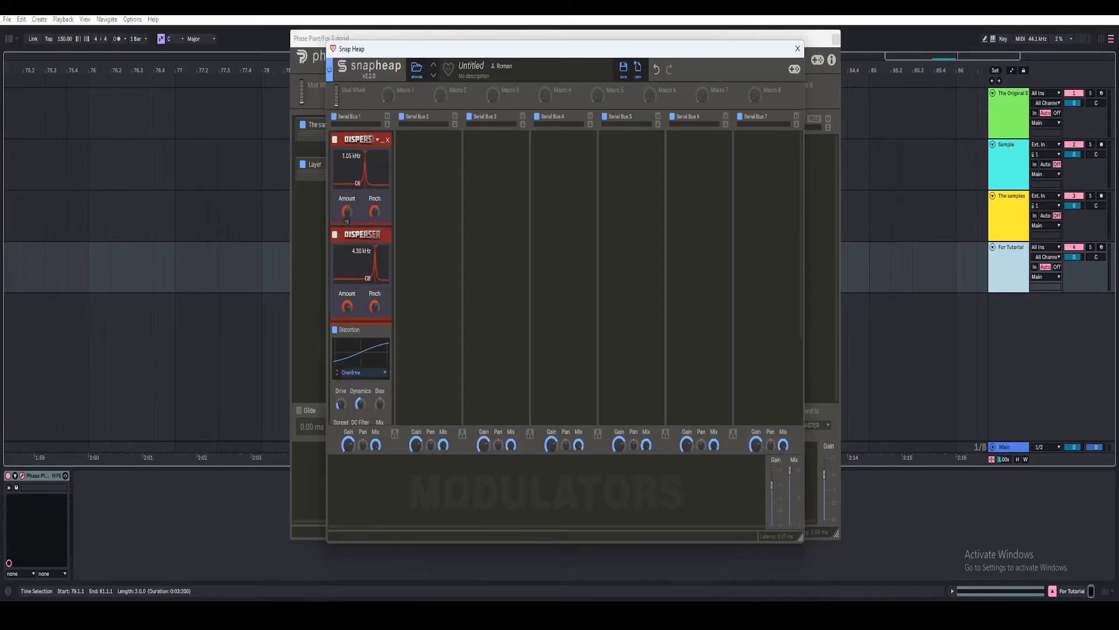
key("space")
left_click_drag(365, 183, 365, 183)
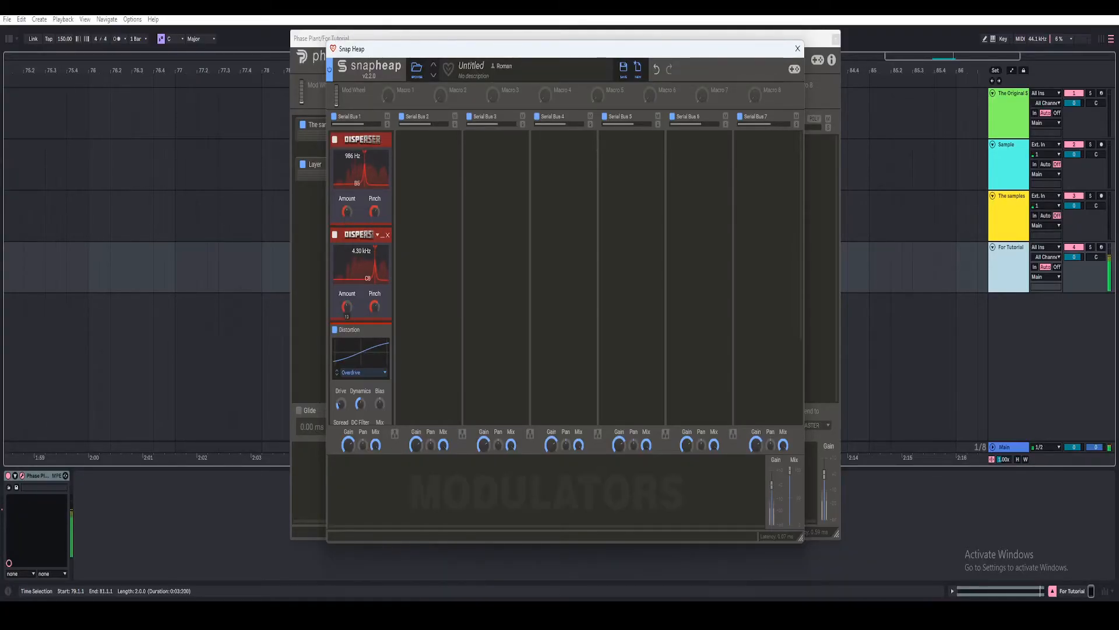
- Switch the Distortion to Saturate, reduce its mix to about 14%, and close the Snap Heap editor
scroll(349, 315, "down", 2)
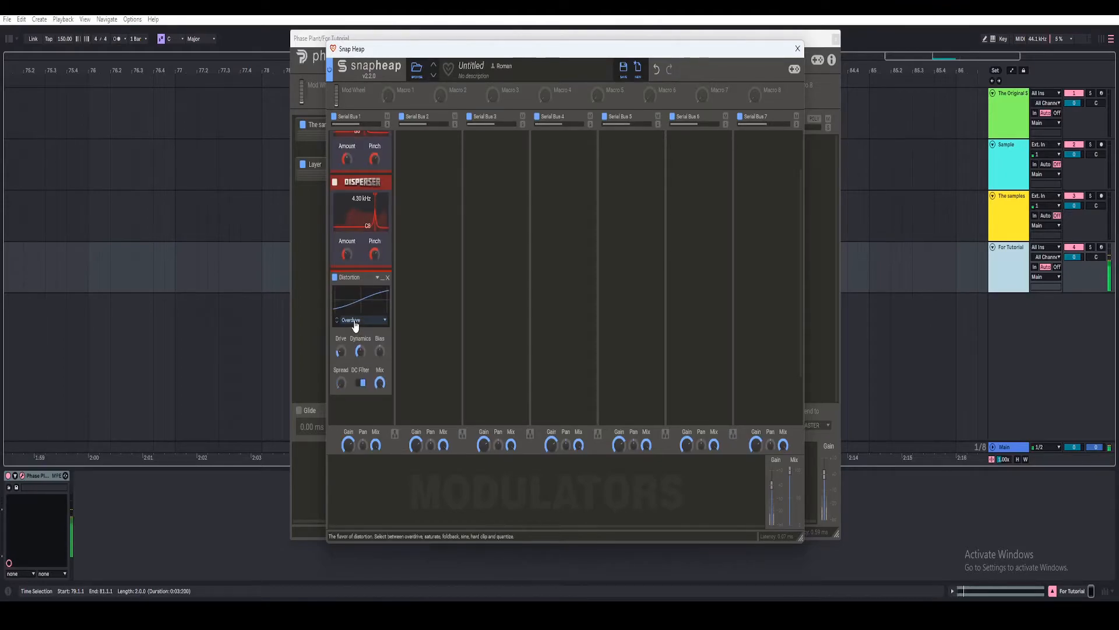
left_click(356, 320)
left_click(352, 330)
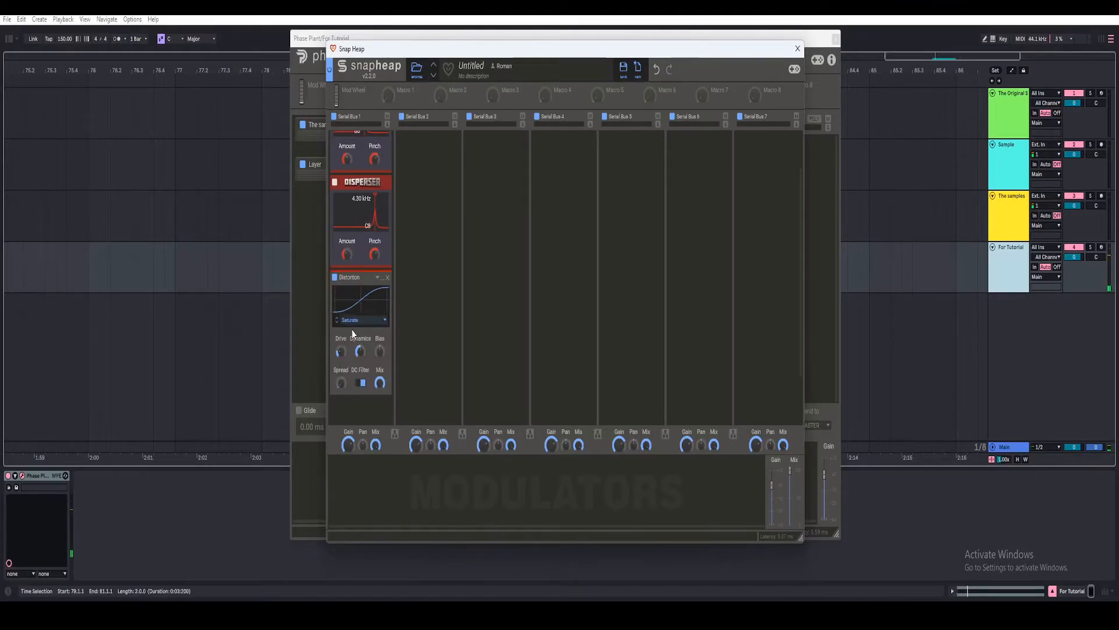
scroll(385, 373, "down", 1)
left_click_drag(379, 357, 380, 403)
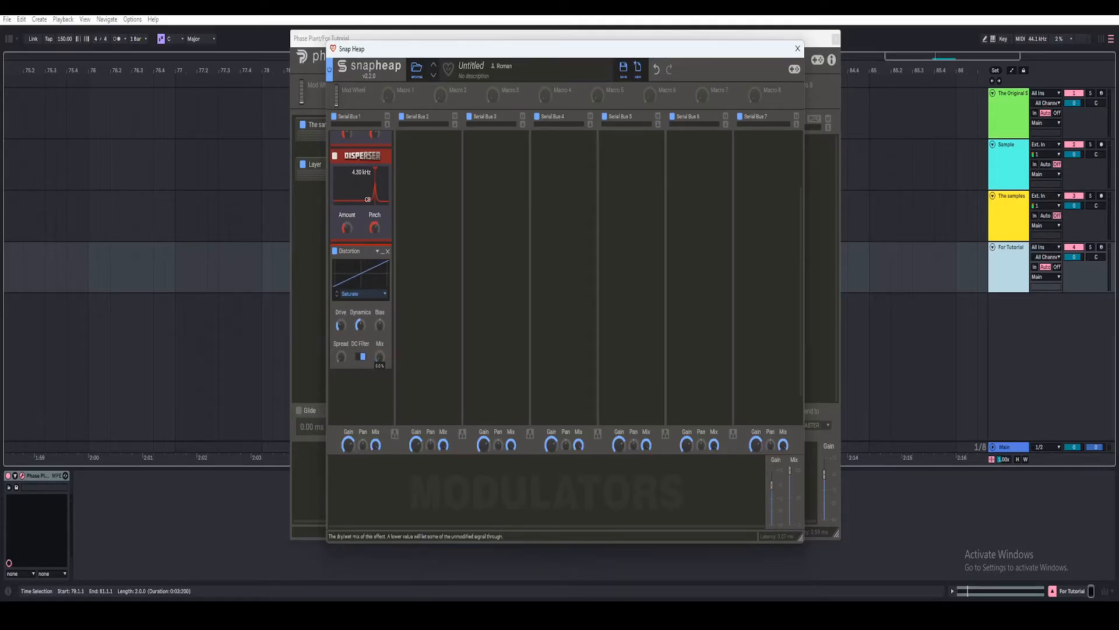
left_click_drag(379, 357, 379, 350)
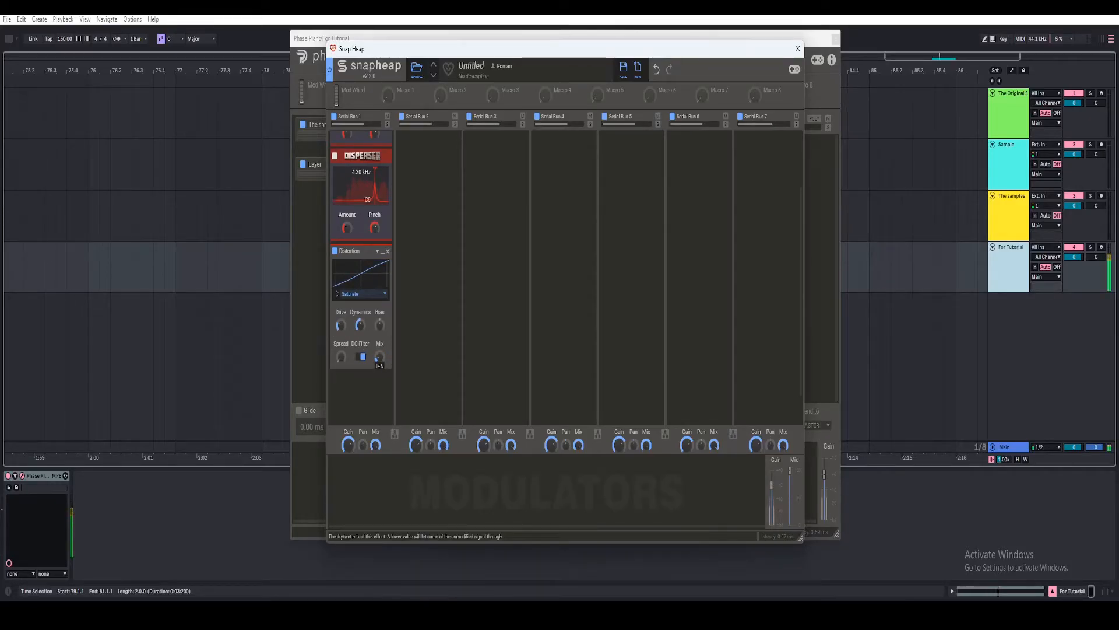
left_click(797, 49)
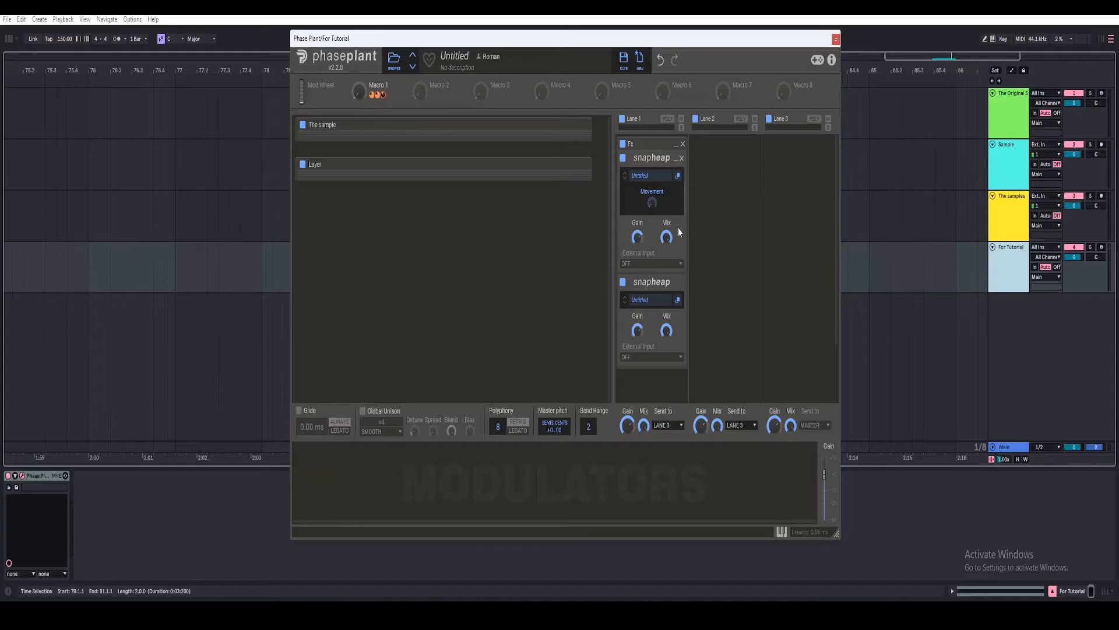
- Rename Macro 2 as Movement and Macro 1 as Sample Position
double_click(440, 85)
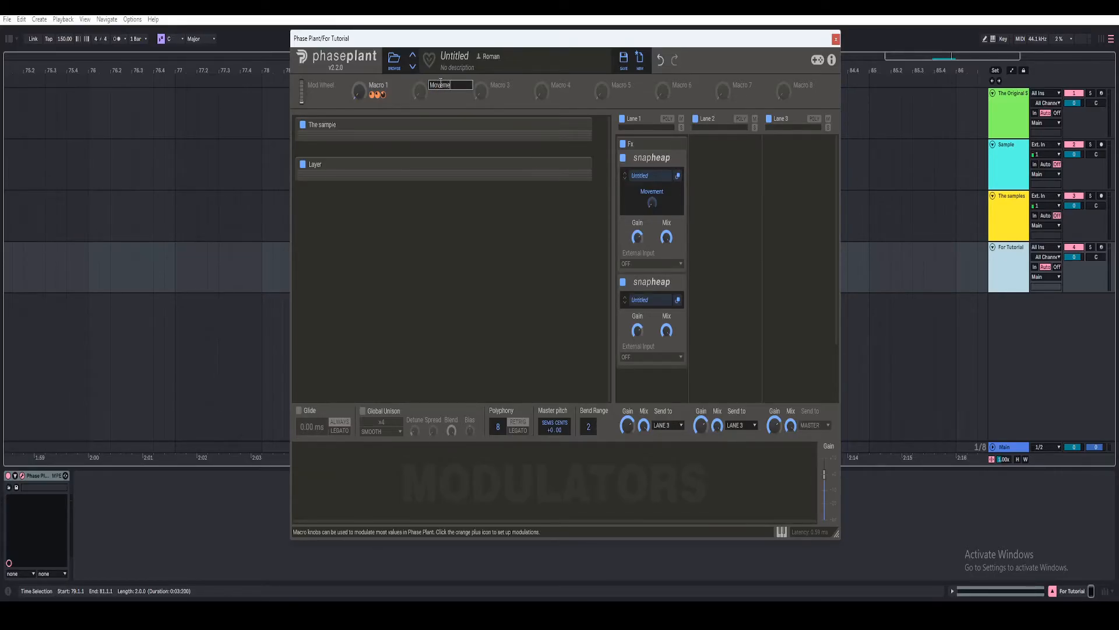
key("Return")
double_click(390, 85)
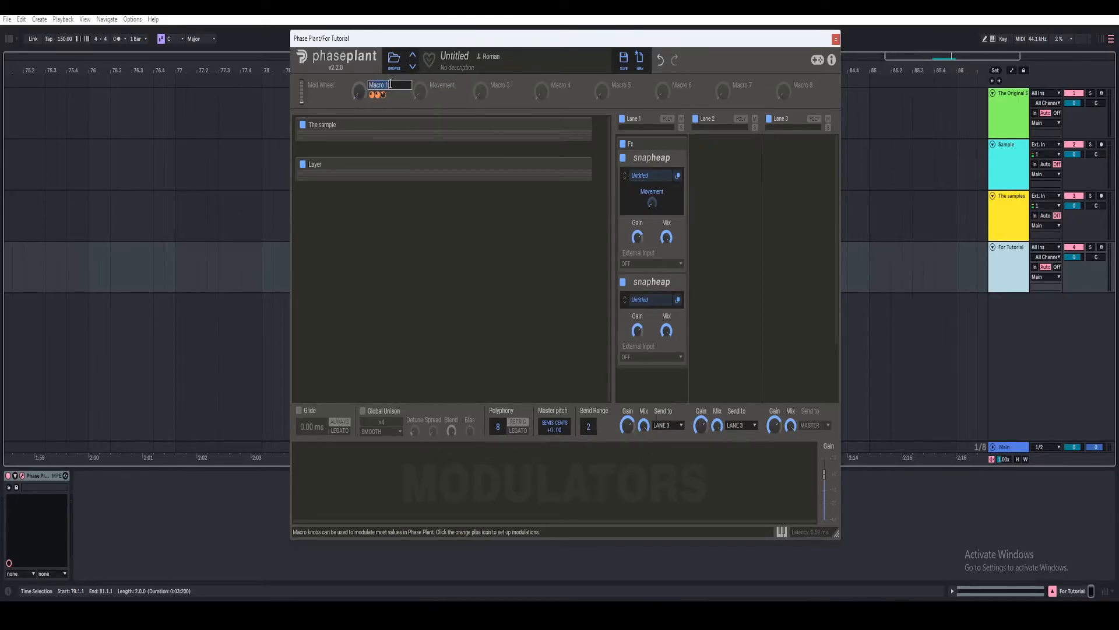
type("Sample Position")
key("Return")
- Route the Movement macro to the first Snap Heap's Movement control and the second Snap Heap's mix, then sweep it during playback
left_click_drag(432, 96, 666, 332)
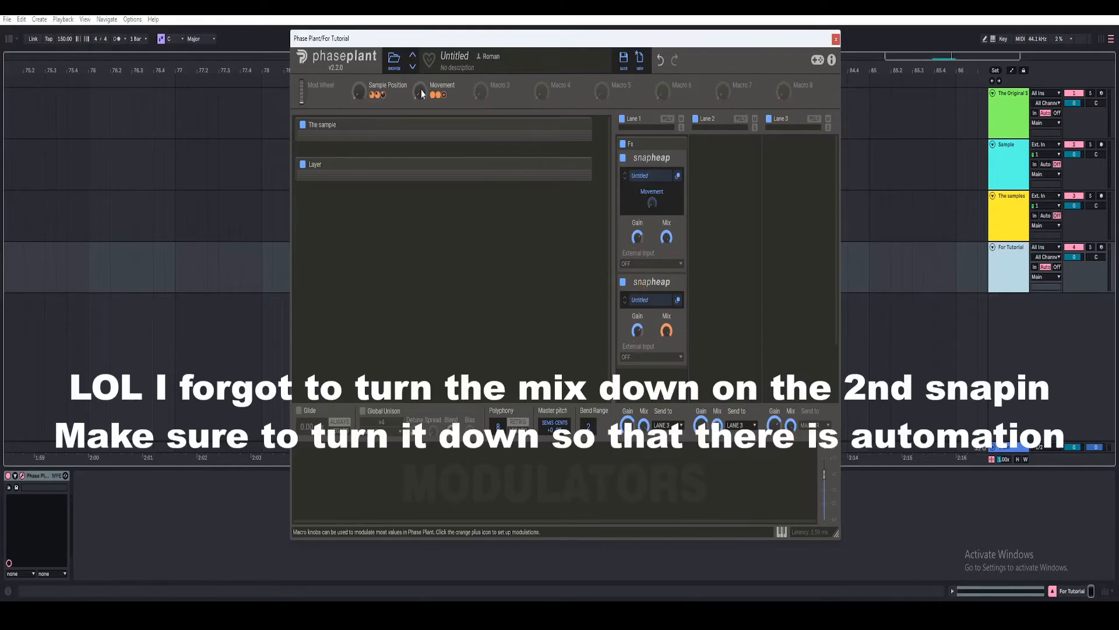
key("space")
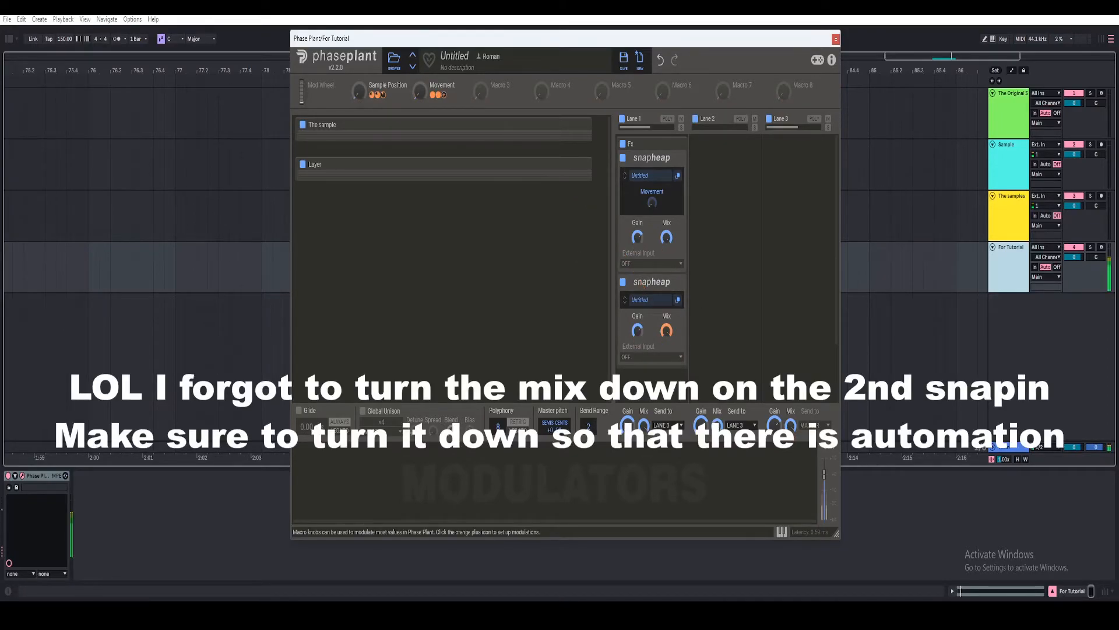
left_click_drag(420, 92, 419, 143)
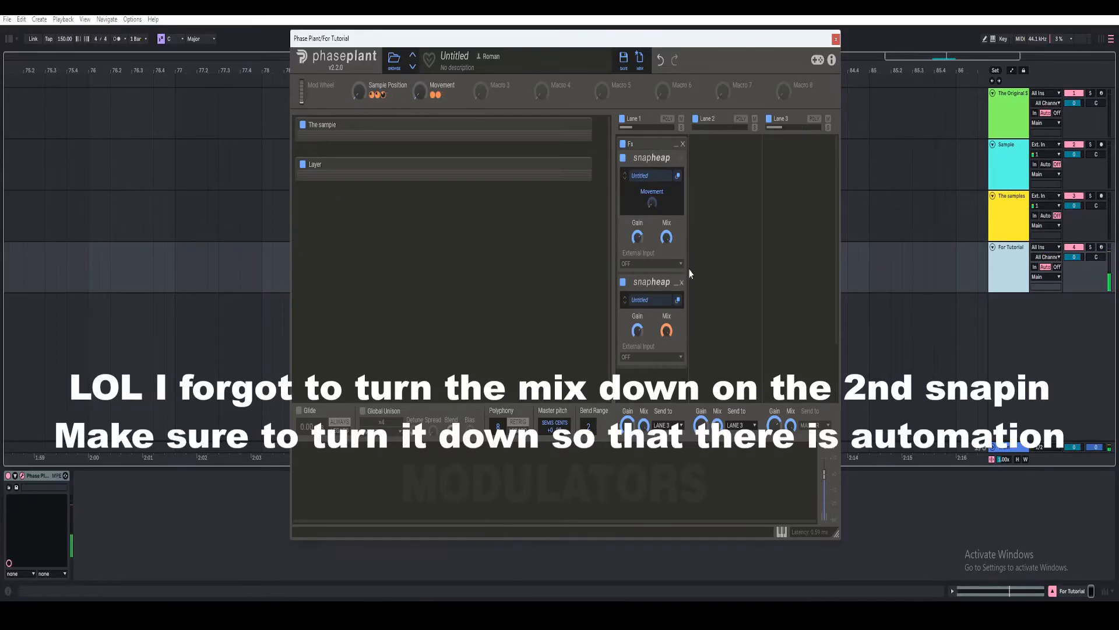
- Collapse both Snap Heaps and add a 3-Band EQ below them with its High band set to 2 dB
left_click(677, 161)
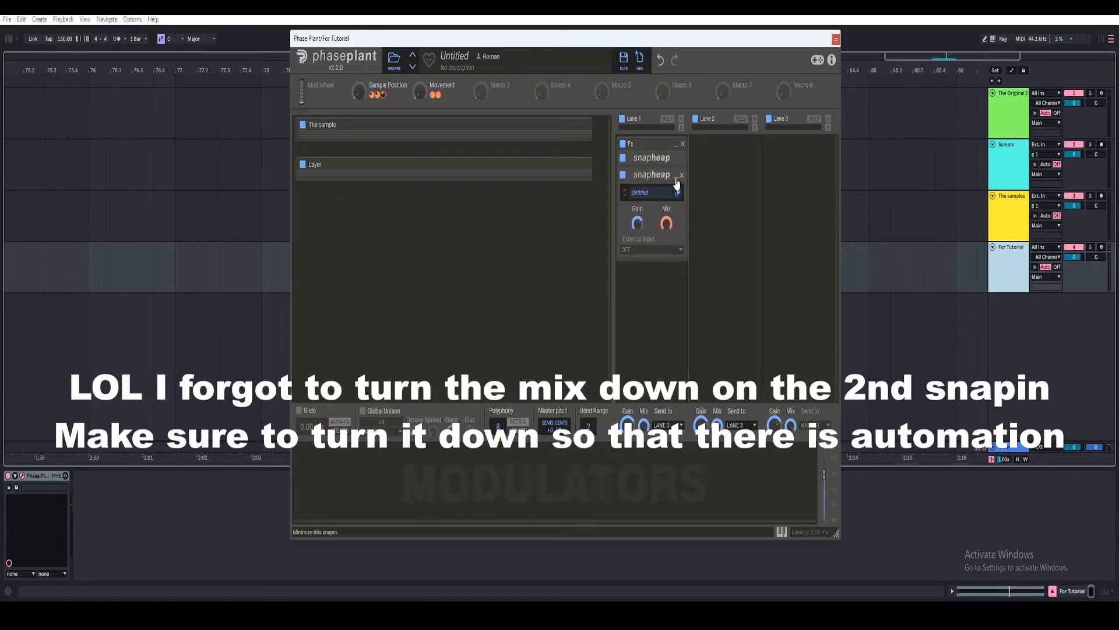
left_click(677, 175)
left_click(670, 193)
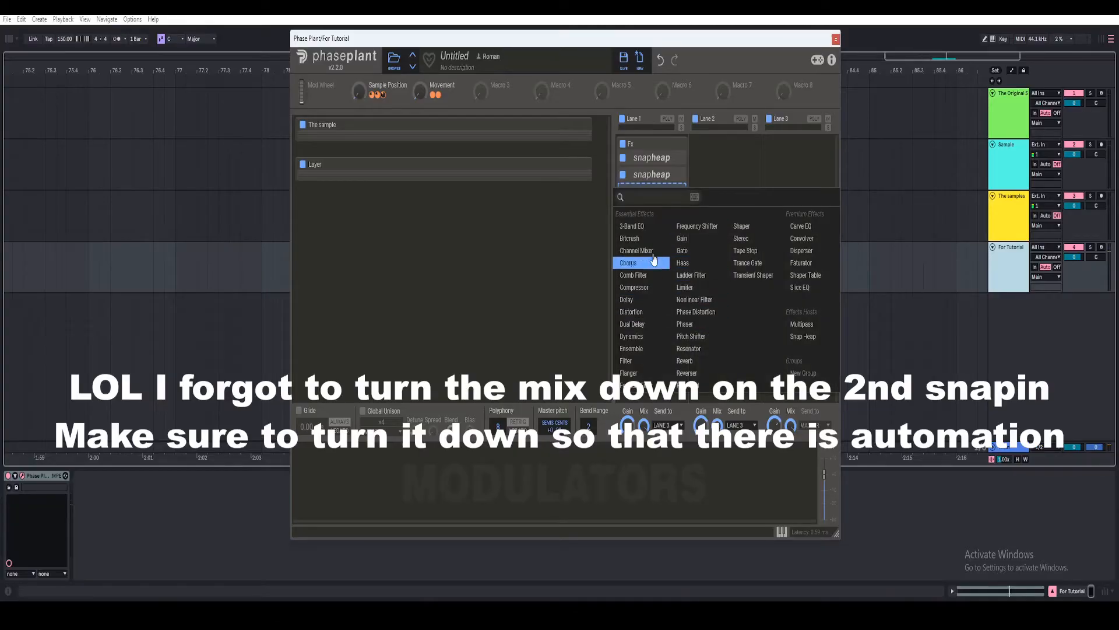
left_click(642, 226)
left_click_drag(676, 266, 676, 263)
right_click(675, 272)
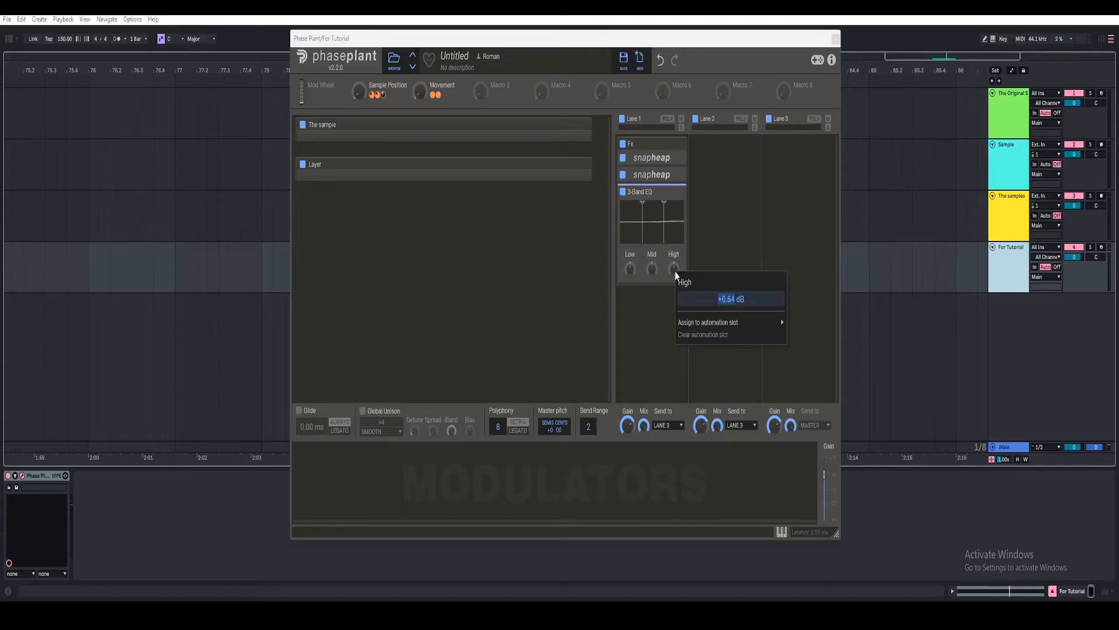
type("2")
key("Return")
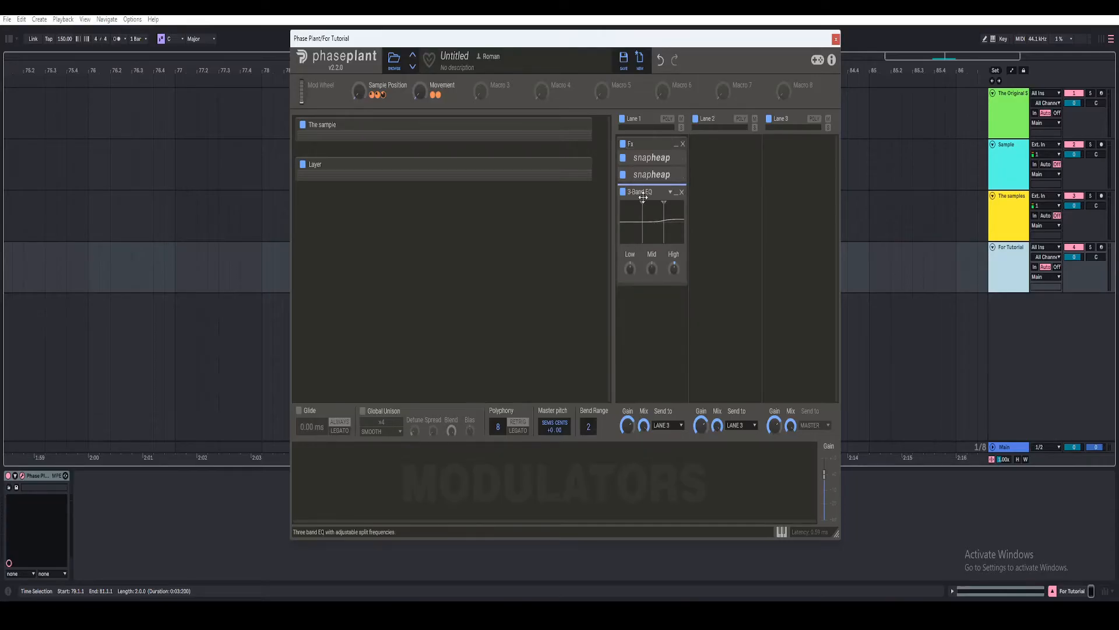
- Create a new effects group named Boost/Cut in Lane 1 and move the 3-Band EQ into it
left_click(645, 353)
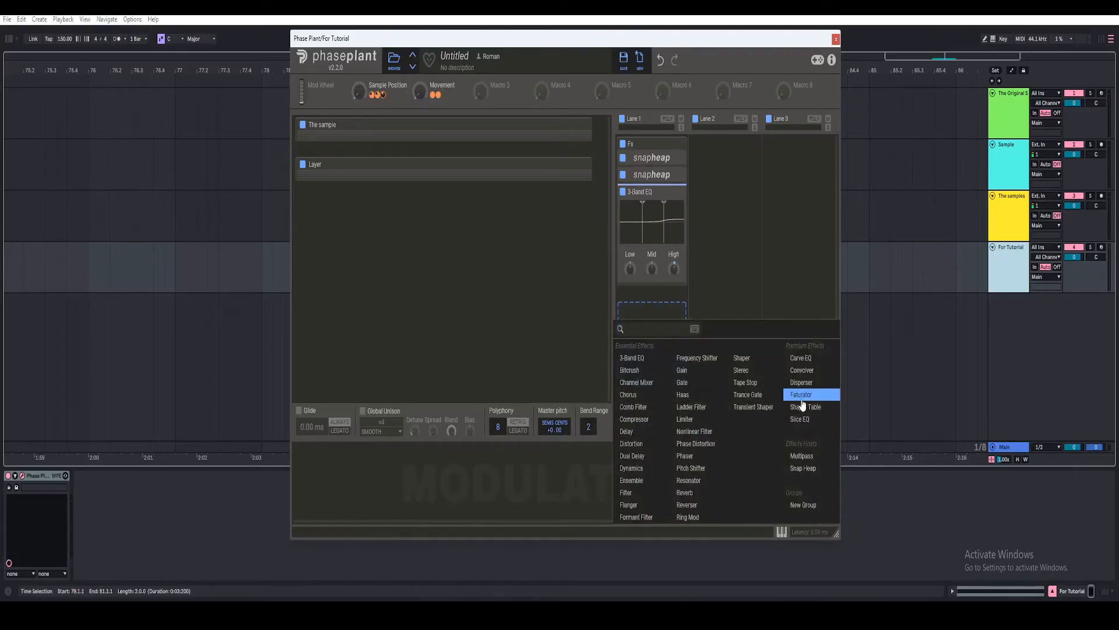
left_click(801, 504)
double_click(637, 311)
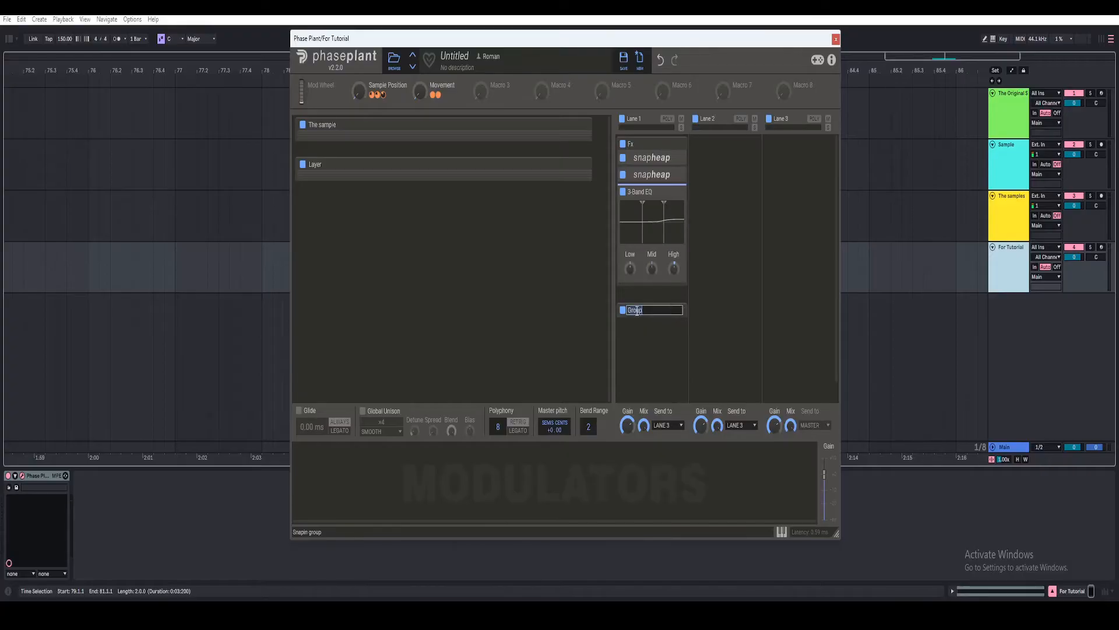
type("Boost/Cut")
key("Return")
left_click_drag(639, 195, 636, 313)
- Add a high-pass Filter below the 3-Band EQ in the Boost/Cut group and set its cutoff to 600 Hz
left_click(636, 314)
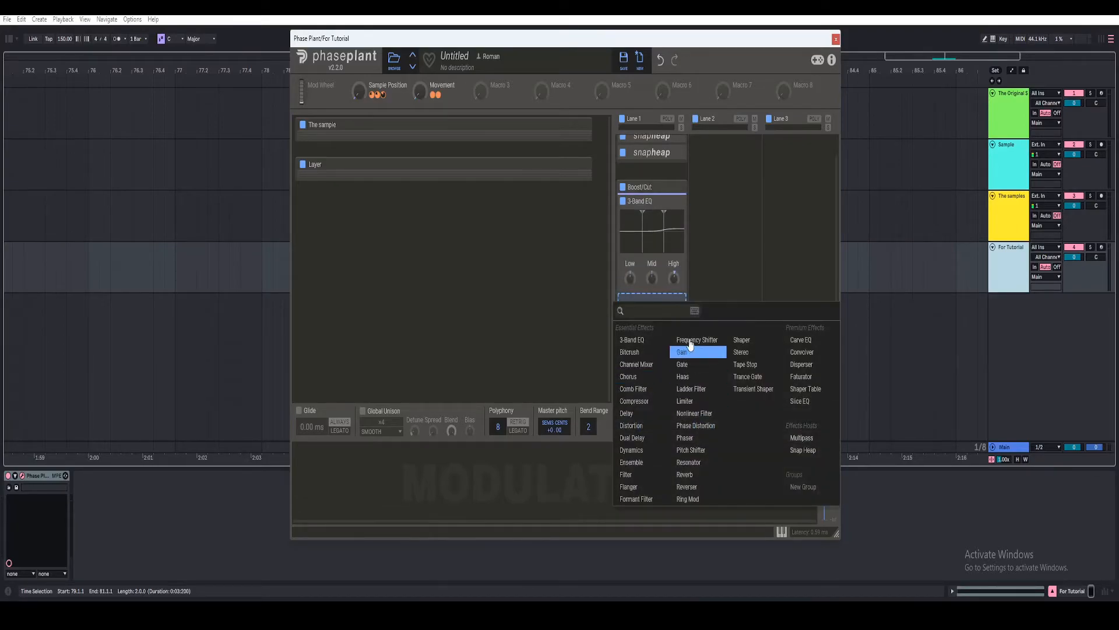
left_click(634, 477)
left_click(643, 359)
scroll(641, 350, "down", 2)
right_click(631, 332)
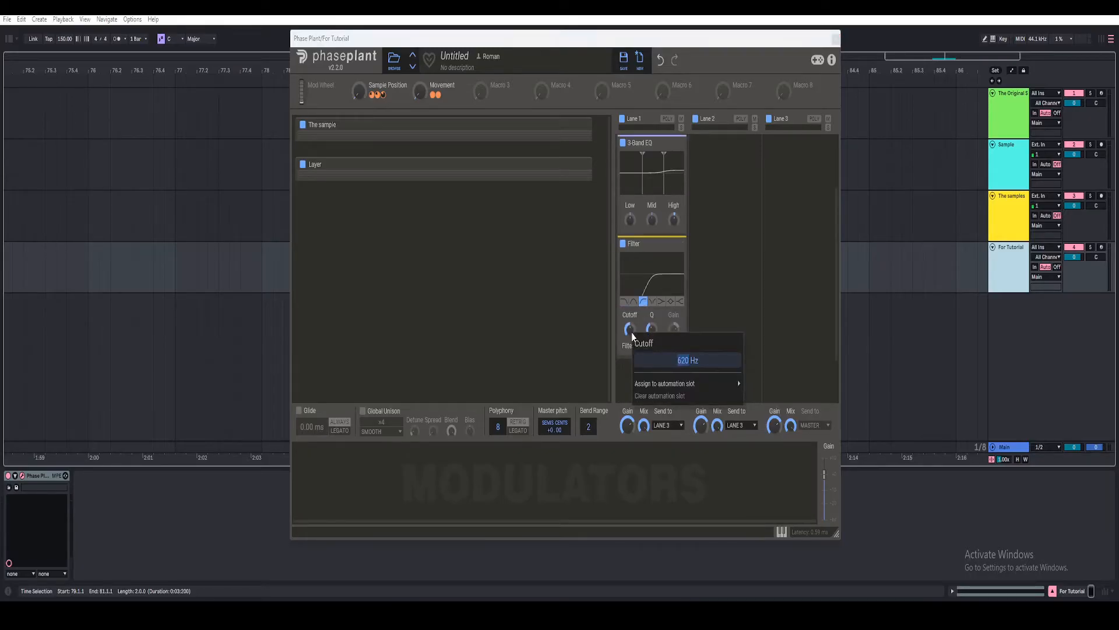
type("600")
key("Return")
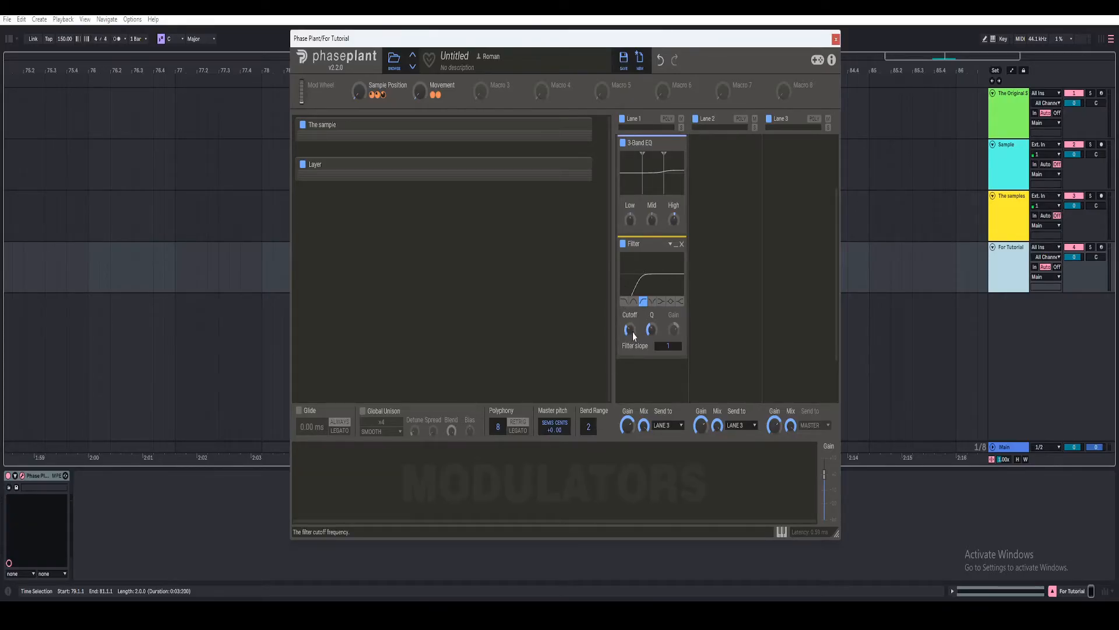
- Duplicate the high-pass Filter in the Boost/Cut group, and collapse the Fx and Boost/Cut groups
key("ctrl+d")
scroll(641, 245, "down", 2)
scroll(642, 244, "up", 3)
scroll(642, 244, "up", 1)
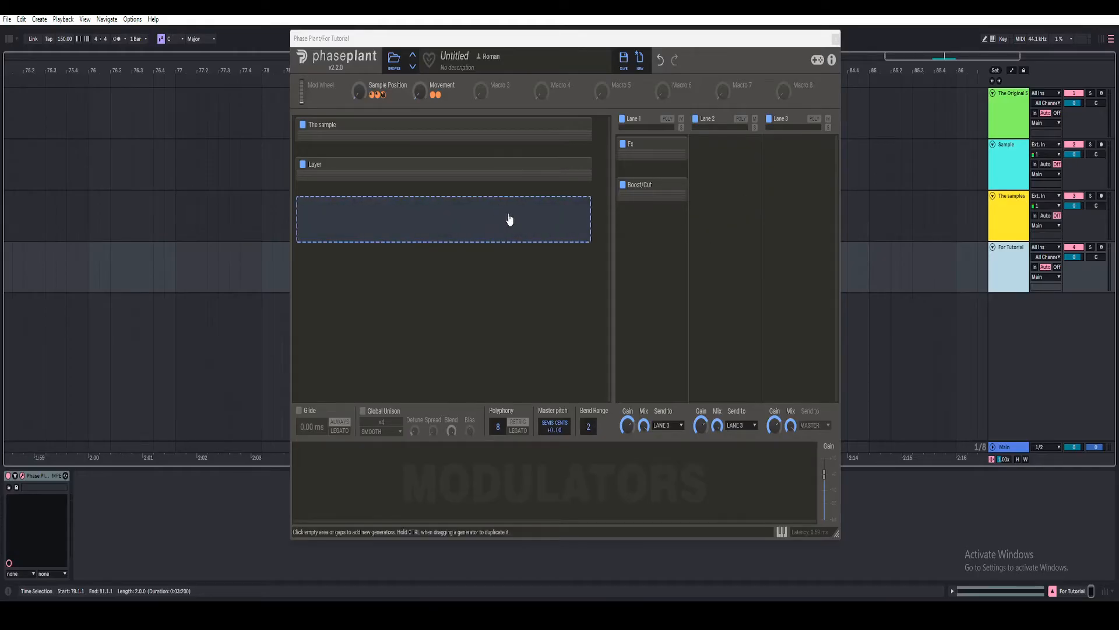
- Create a generator group named Bass below Layer and add an Analog oscillator with a square wave to it
left_click(493, 233)
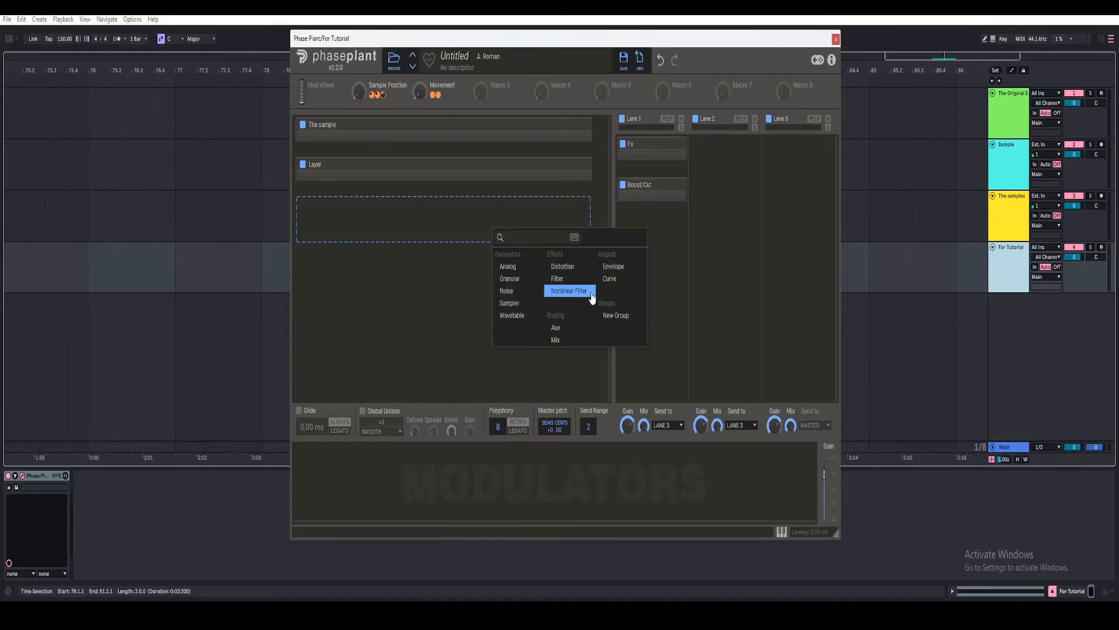
left_click(623, 318)
double_click(316, 205)
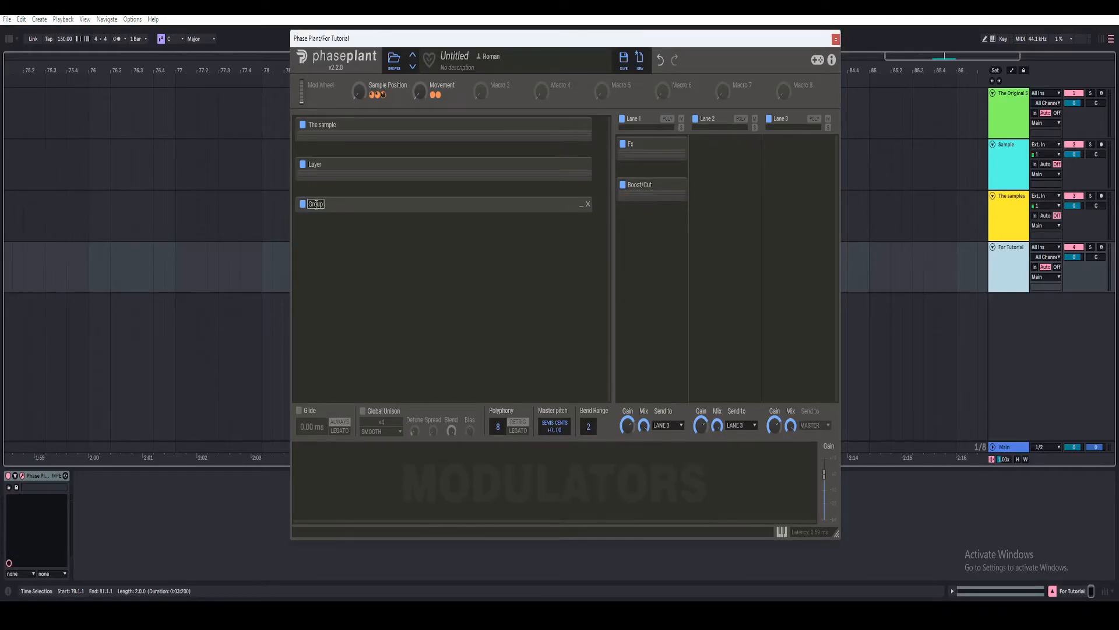
left_click(454, 228)
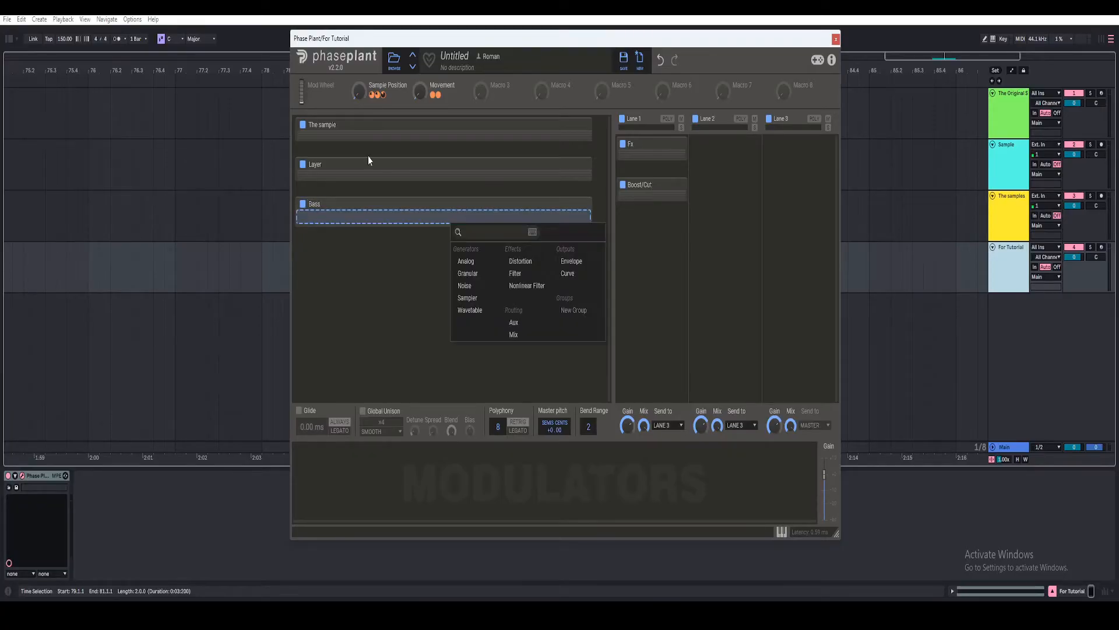
left_click(462, 257)
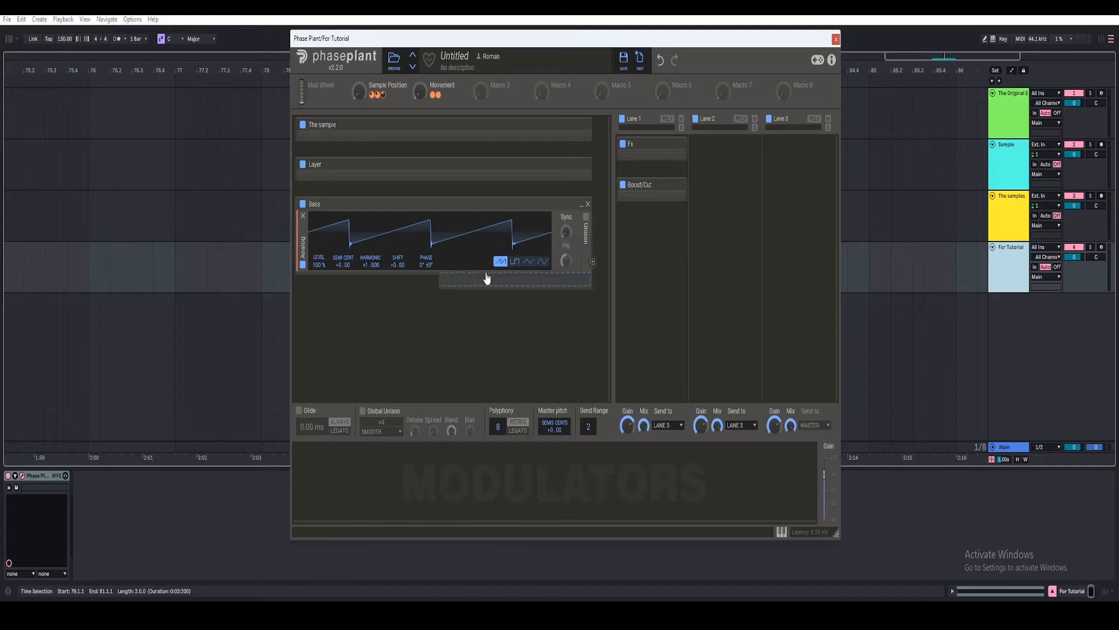
left_click(515, 261)
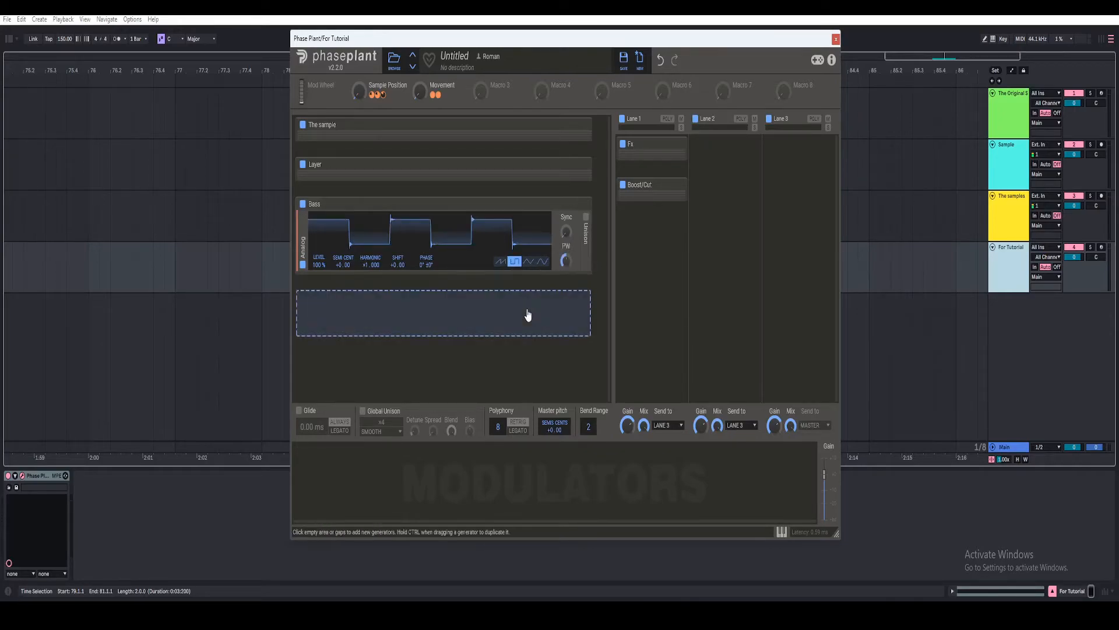
- Add a low-pass Filter below the Bass group's Analog oscillator with a 170 Hz cutoff, and collapse the Boost/Cut group
left_click(529, 280)
left_click(489, 283)
left_click(482, 282)
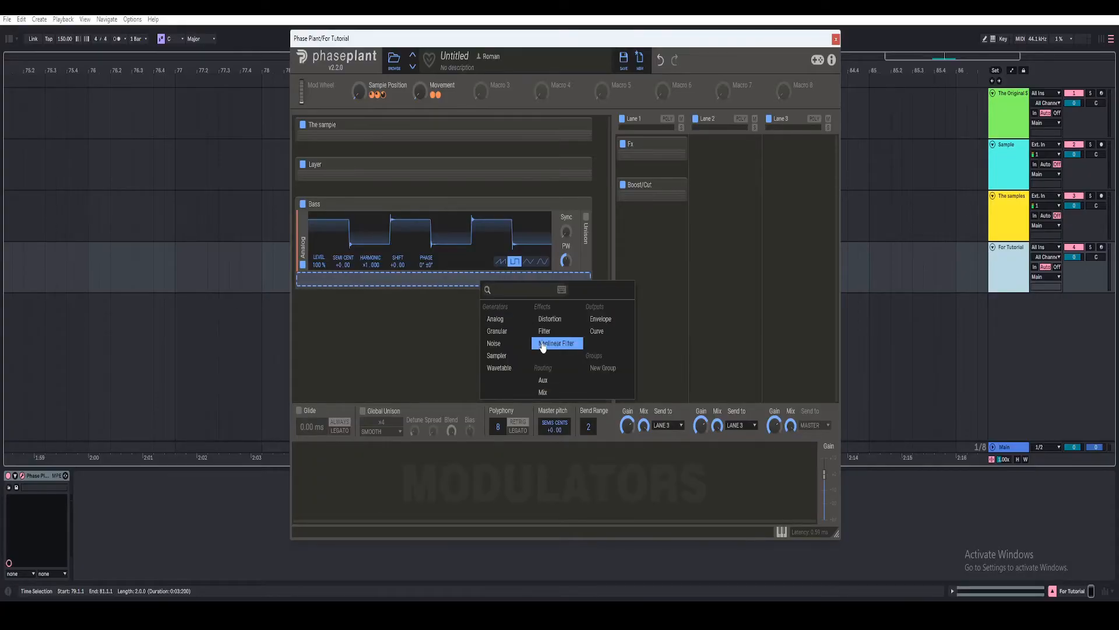
left_click(545, 330)
right_click(520, 301)
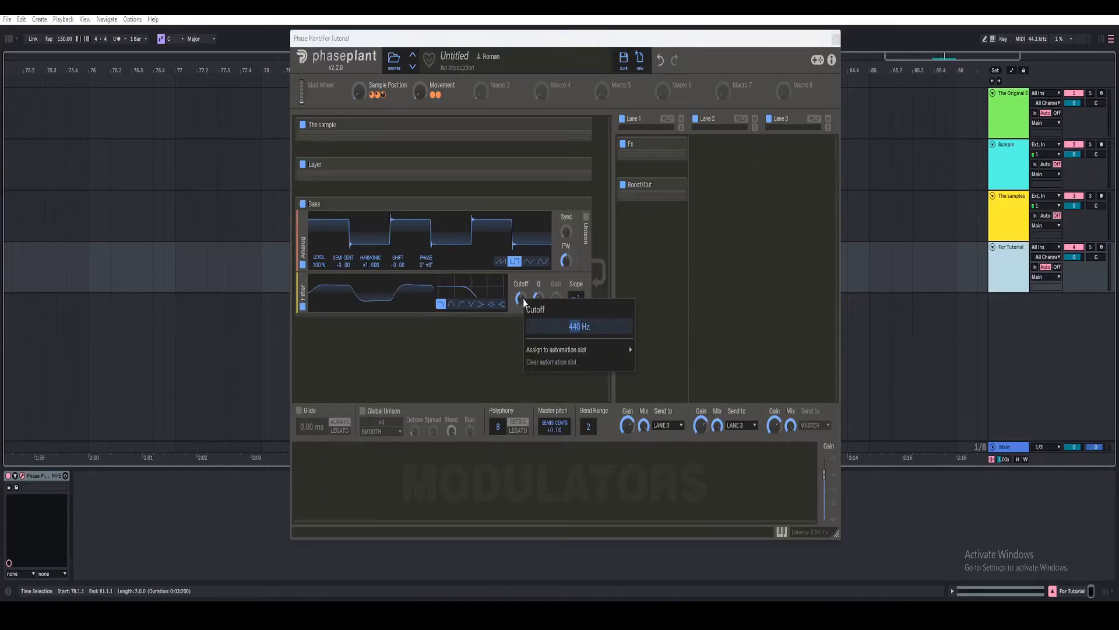
type("1")
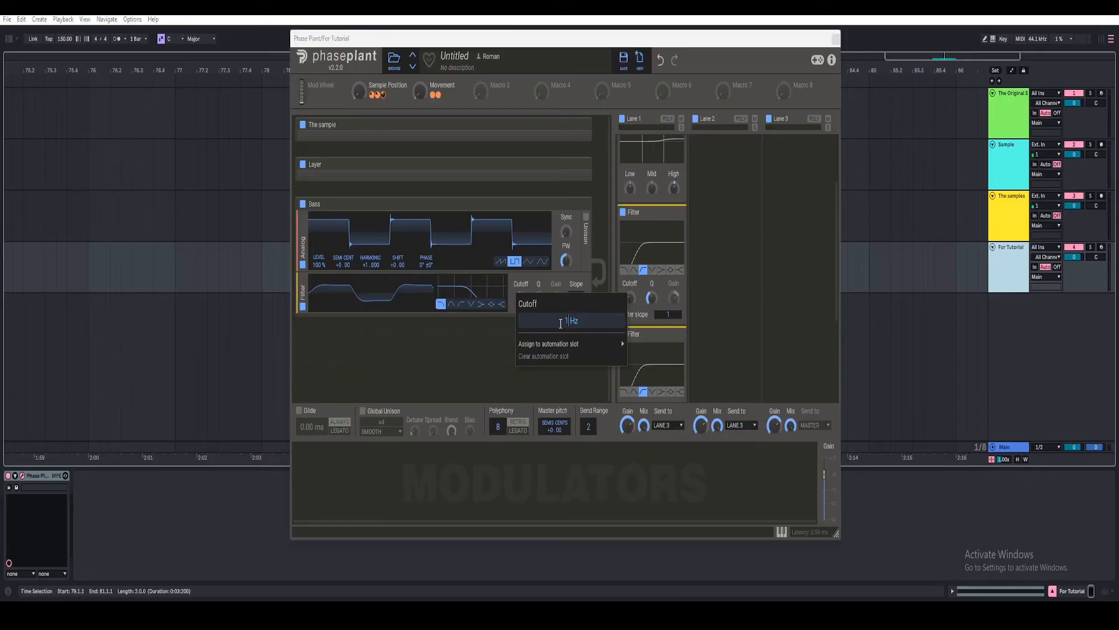
type("70")
key("Return")
scroll(661, 193, "up", 3)
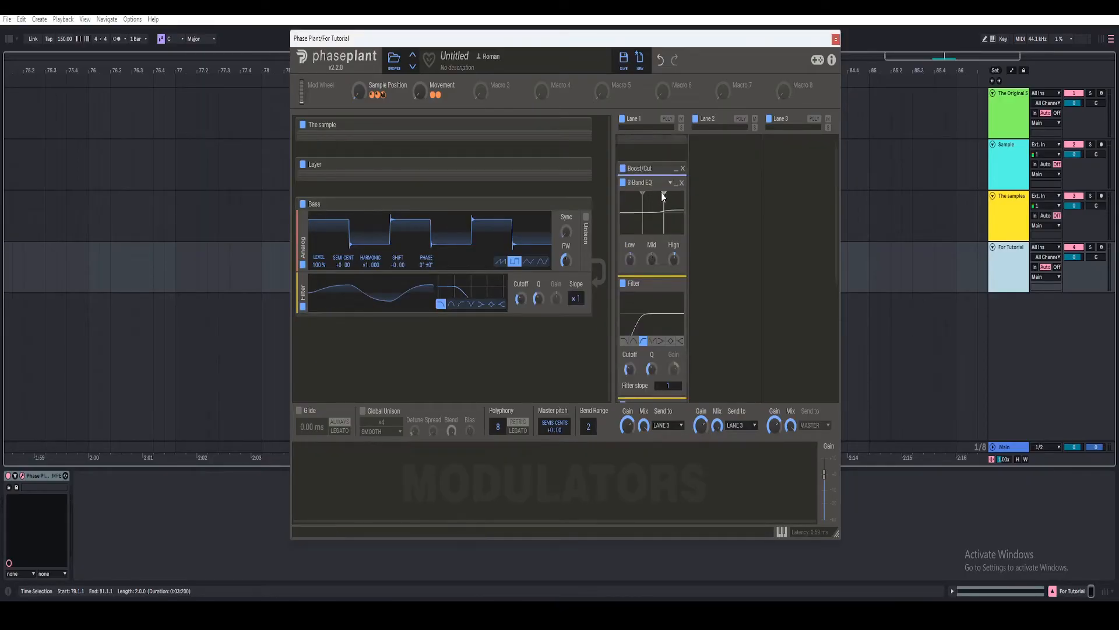
left_click(675, 187)
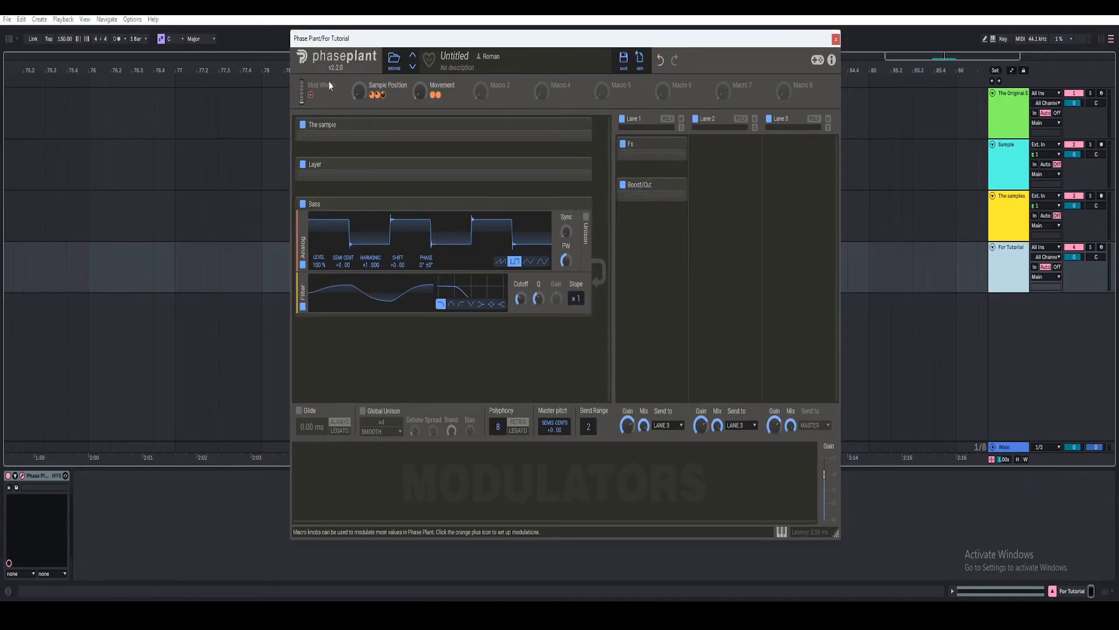
- Add an Envelope output below the Filter in the Bass group and send it to Lane 3
left_click_drag(420, 91, 419, 134)
left_click(528, 323)
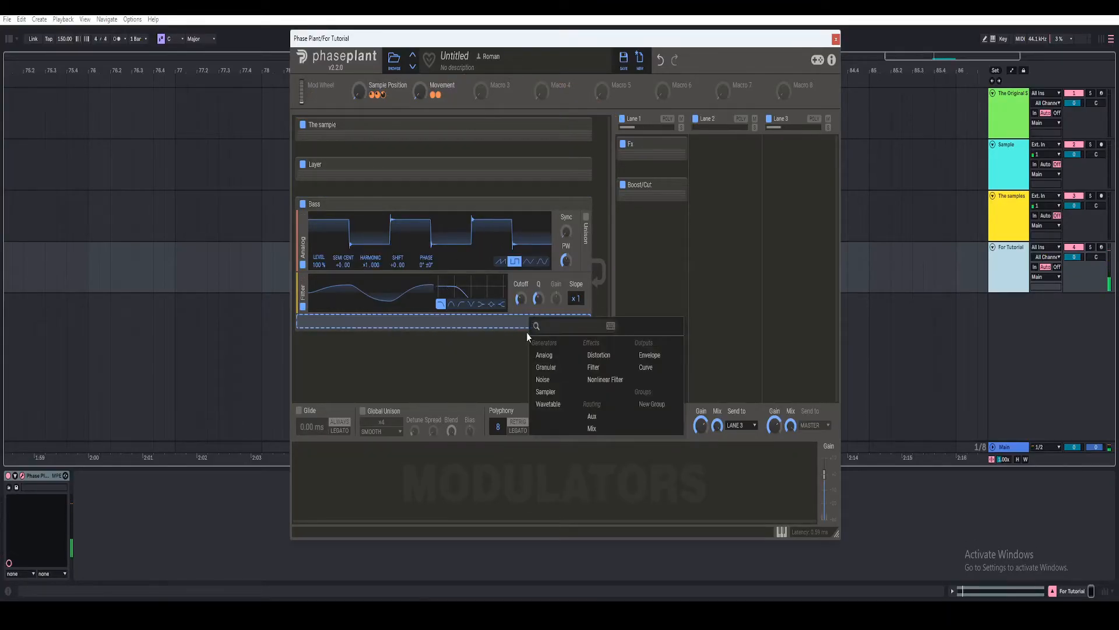
left_click(661, 357)
left_click(568, 357)
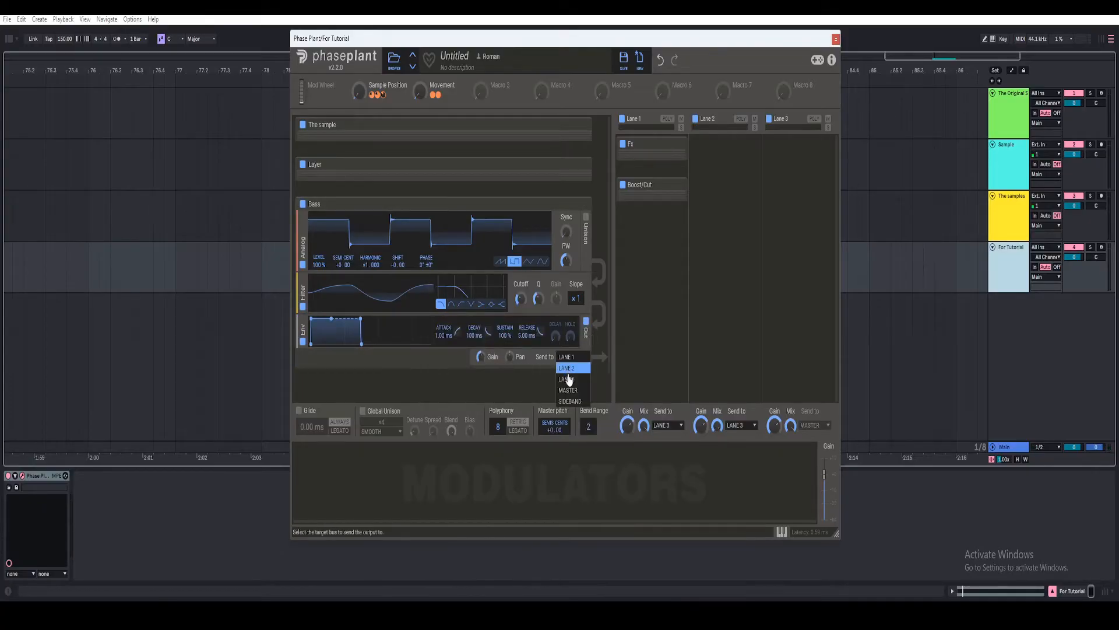
left_click(566, 379)
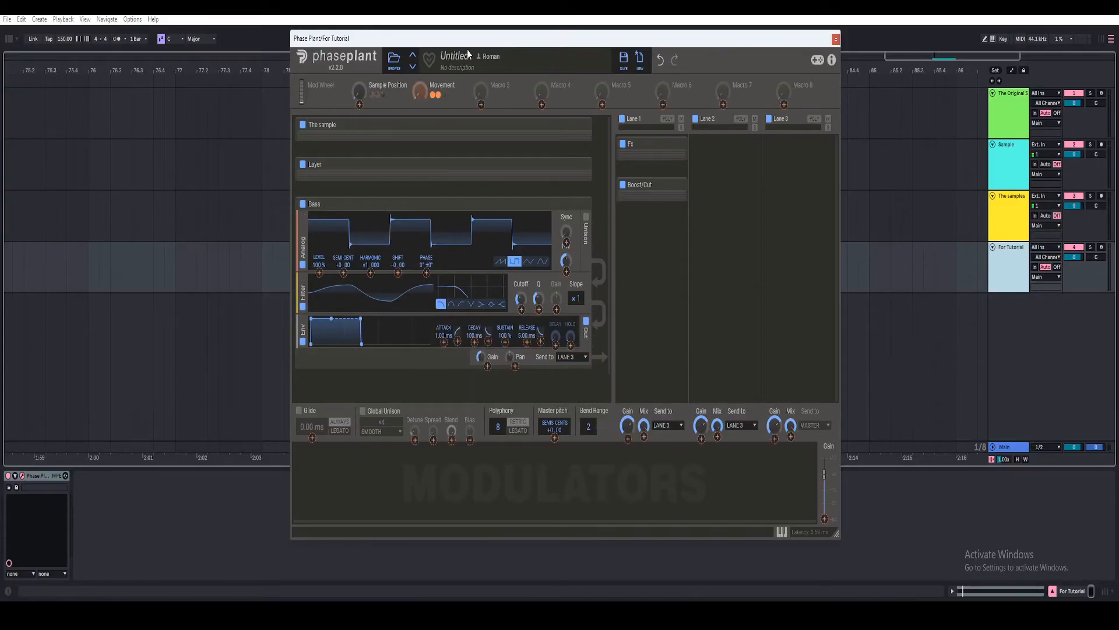
- Modulate the Bass oscillator's pitch with the Movement macro by 12 semitones and sweep the macro to audition it
left_click(343, 275)
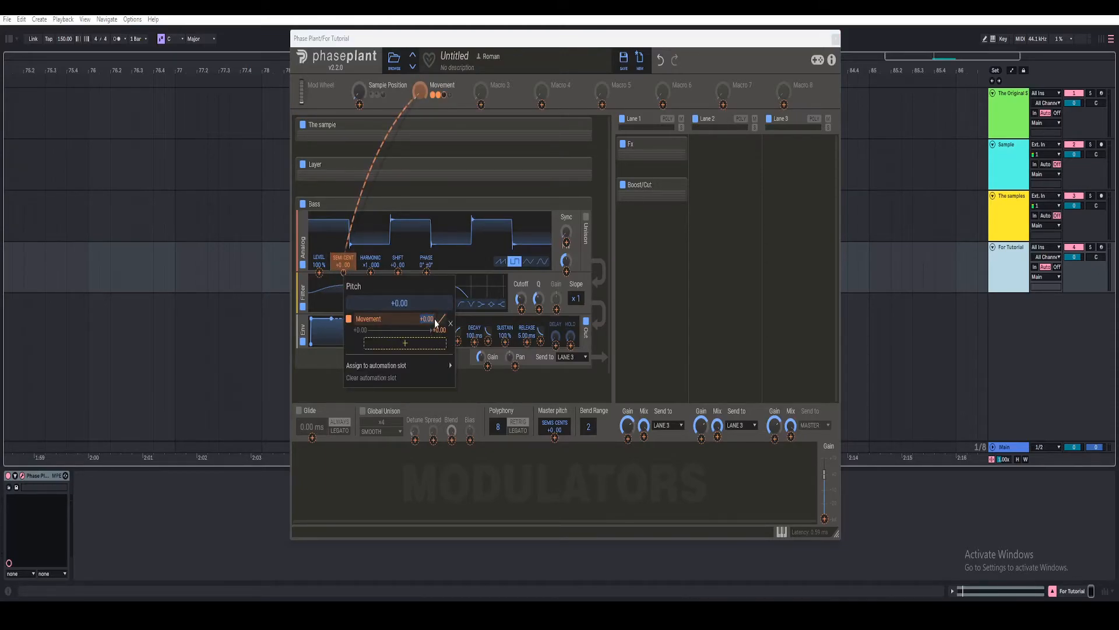
type("12")
key("Return")
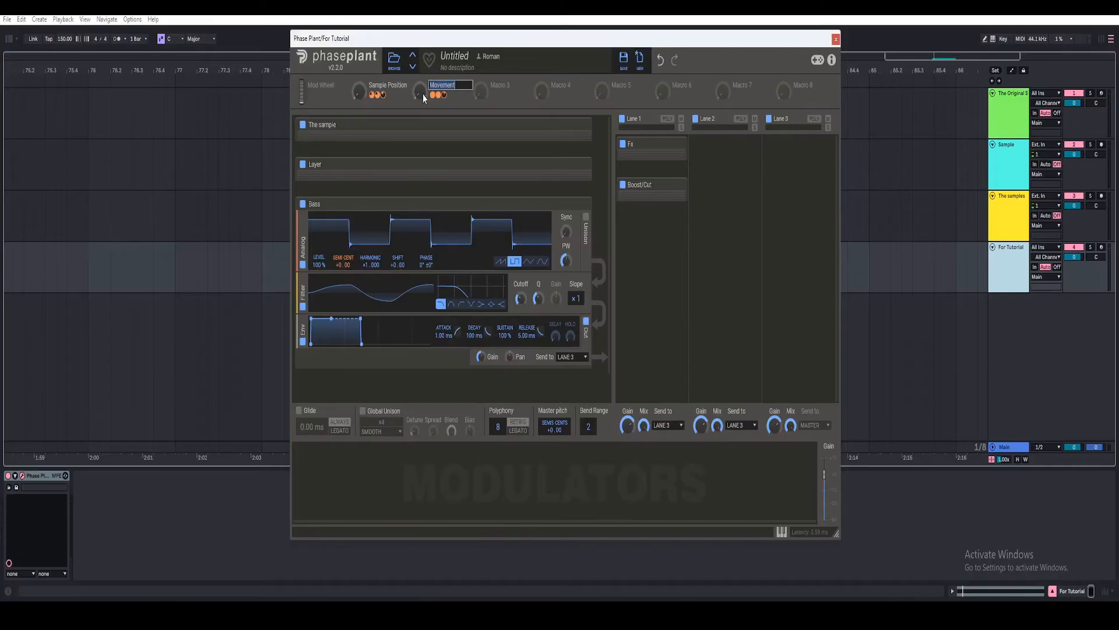
left_click_drag(418, 91, 430, 153)
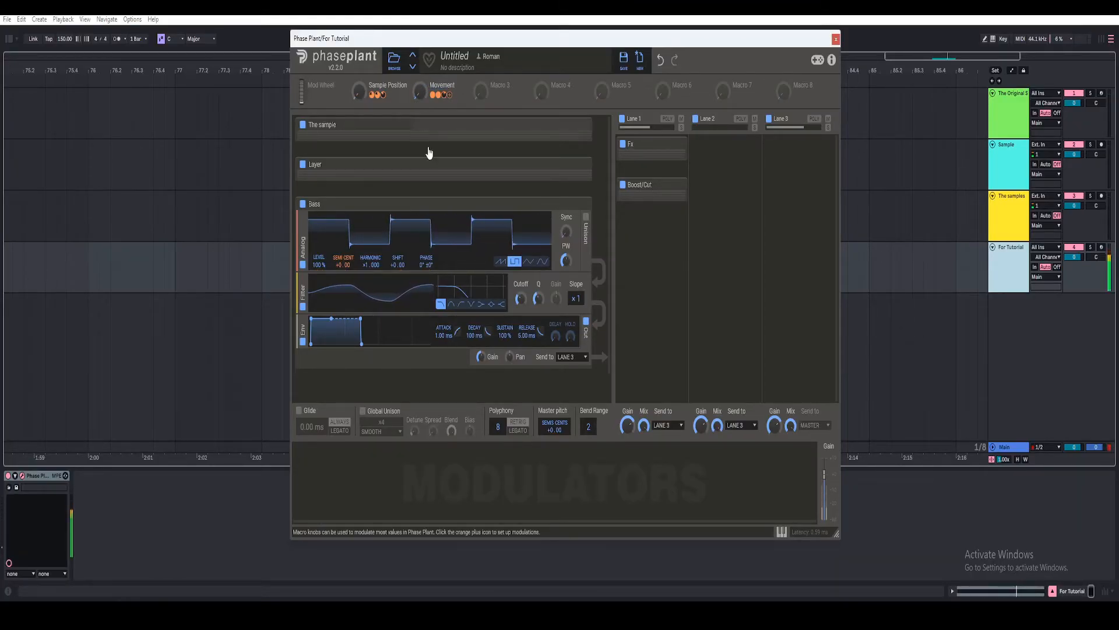
- Set the output gain of the Bass group's envelope to -14 dB
right_click(480, 357)
type("-14")
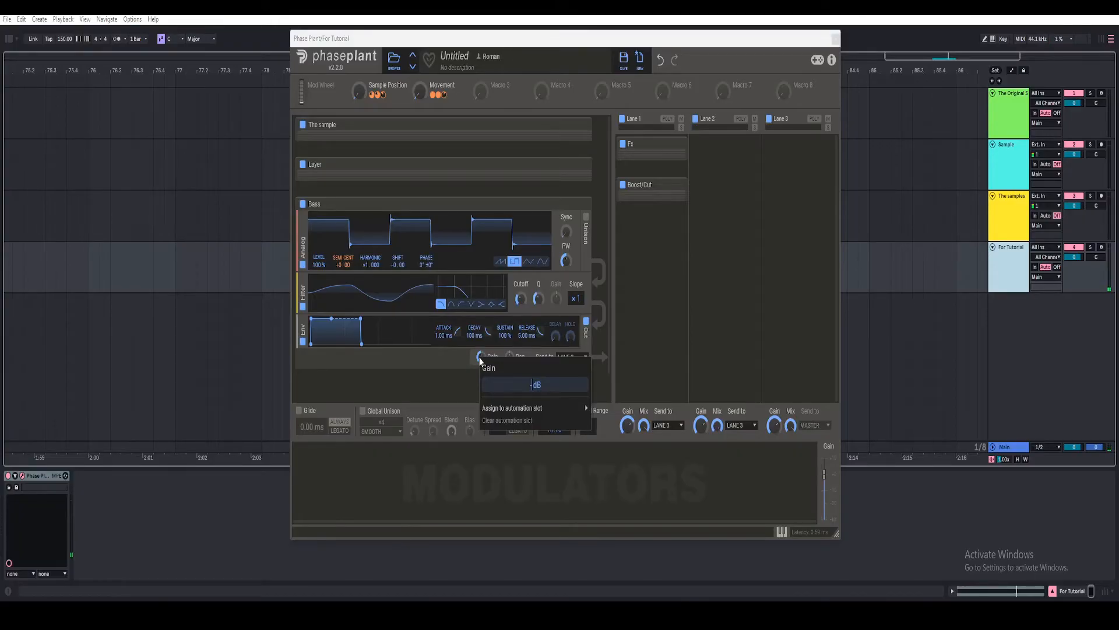
key("Return")
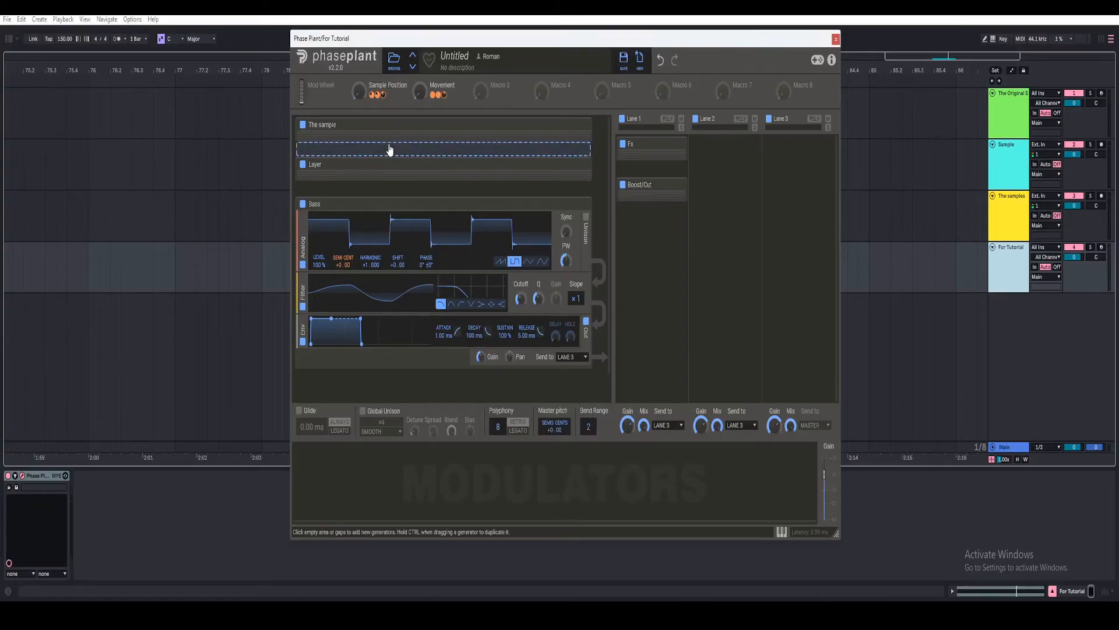
- Set the Bass envelope's output gain to -13 dB, audition the Movement macro and collapse the Bass group
right_click(481, 360)
type("-13 dB")
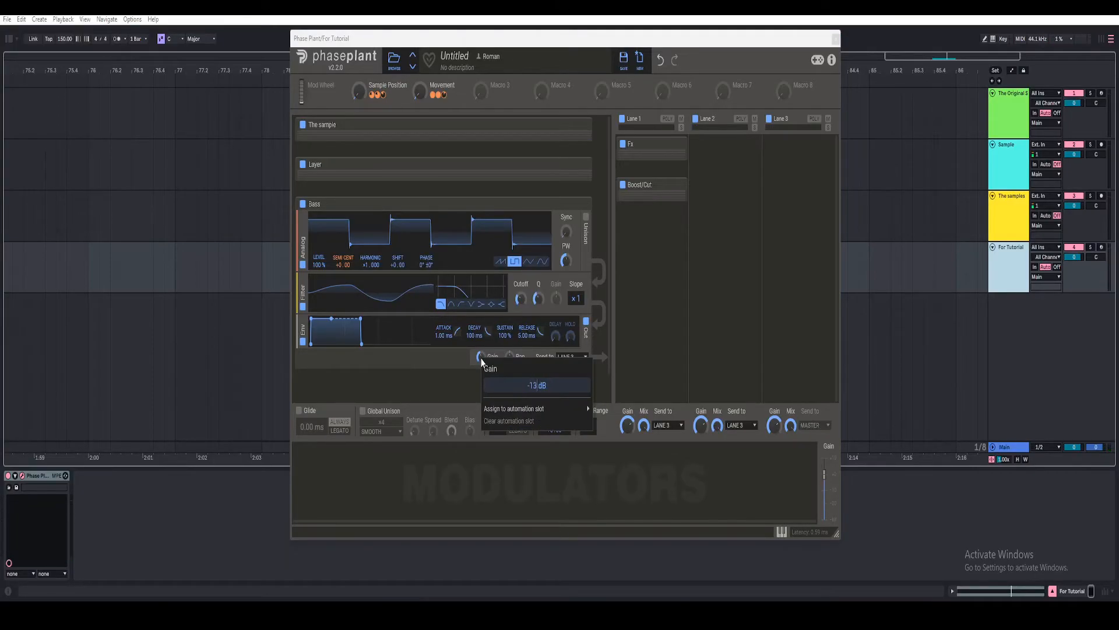
key("Return")
mouse_move(419, 89)
left_mouse_down()
mouse_move(419, 29)
mouse_move(419, 90)
left_mouse_up()
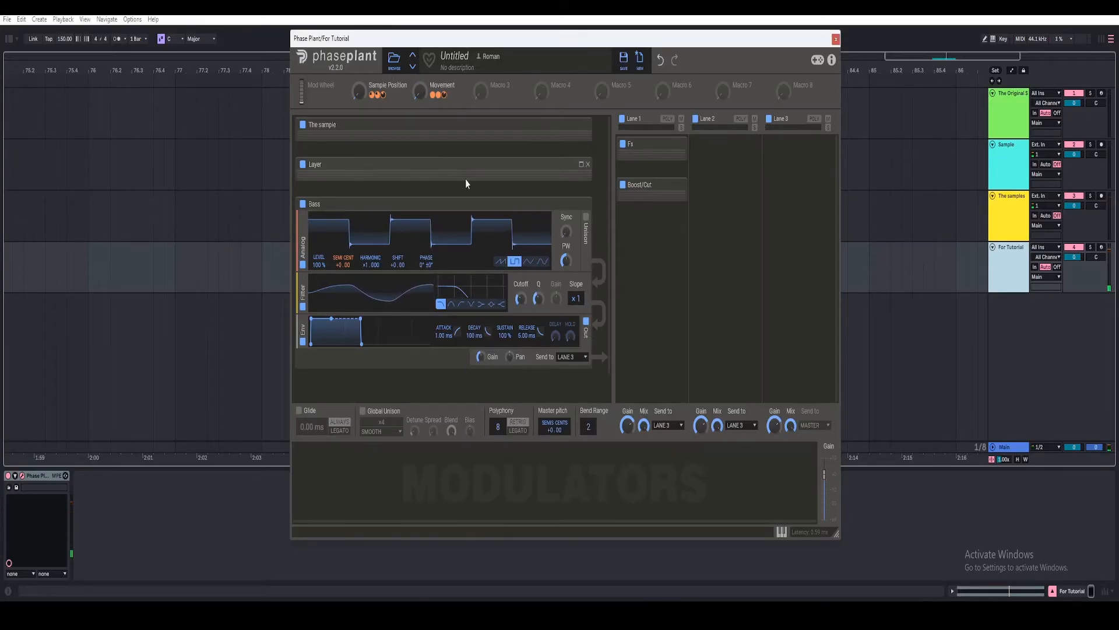
left_click(581, 206)
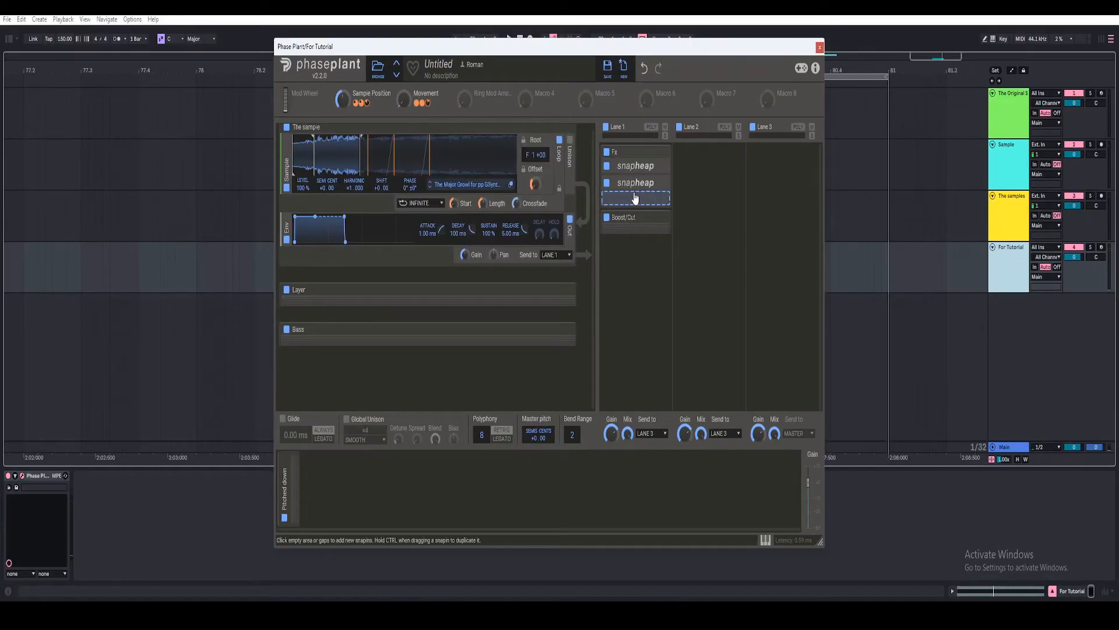
- Add a third Snap Heap to the end of the Fx group in Lane 1 and open its editor
left_click(636, 199)
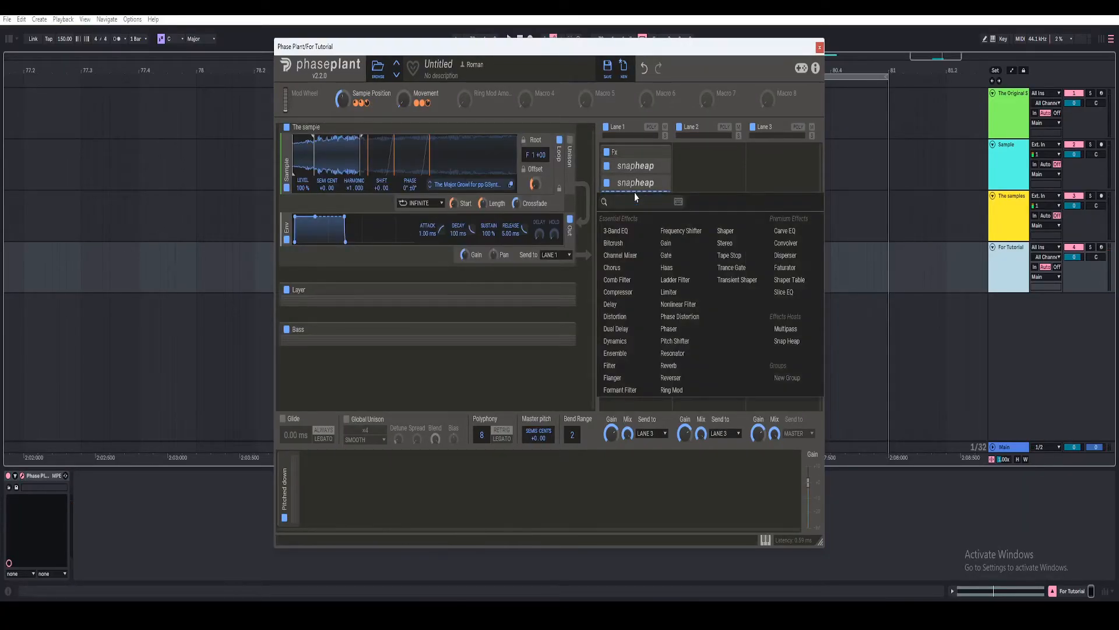
left_click(790, 342)
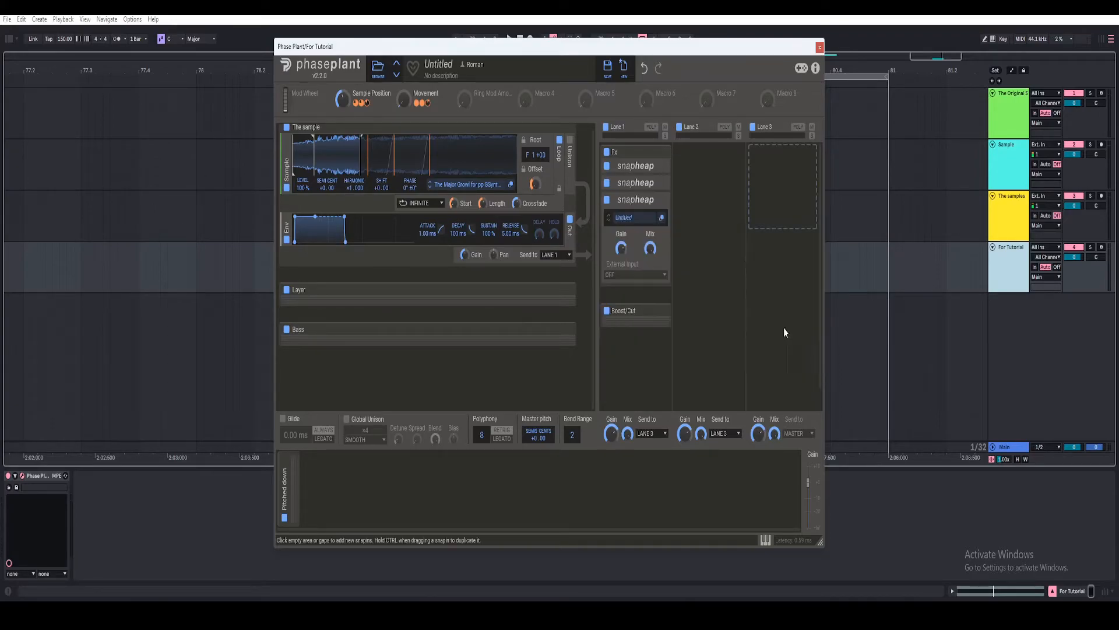
left_click(663, 218)
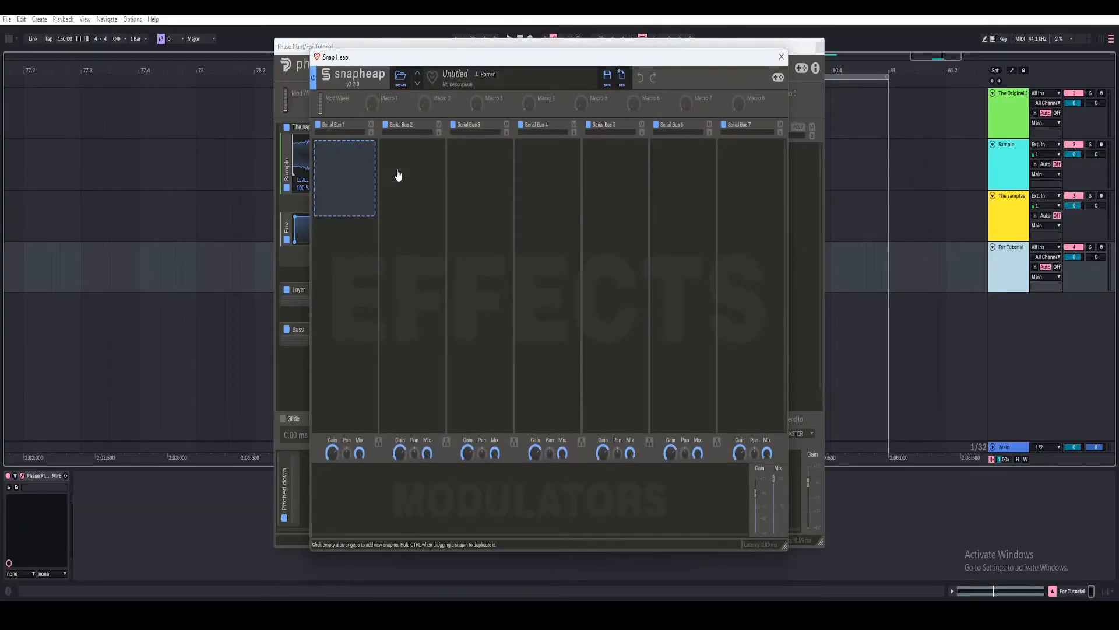
left_click(782, 58)
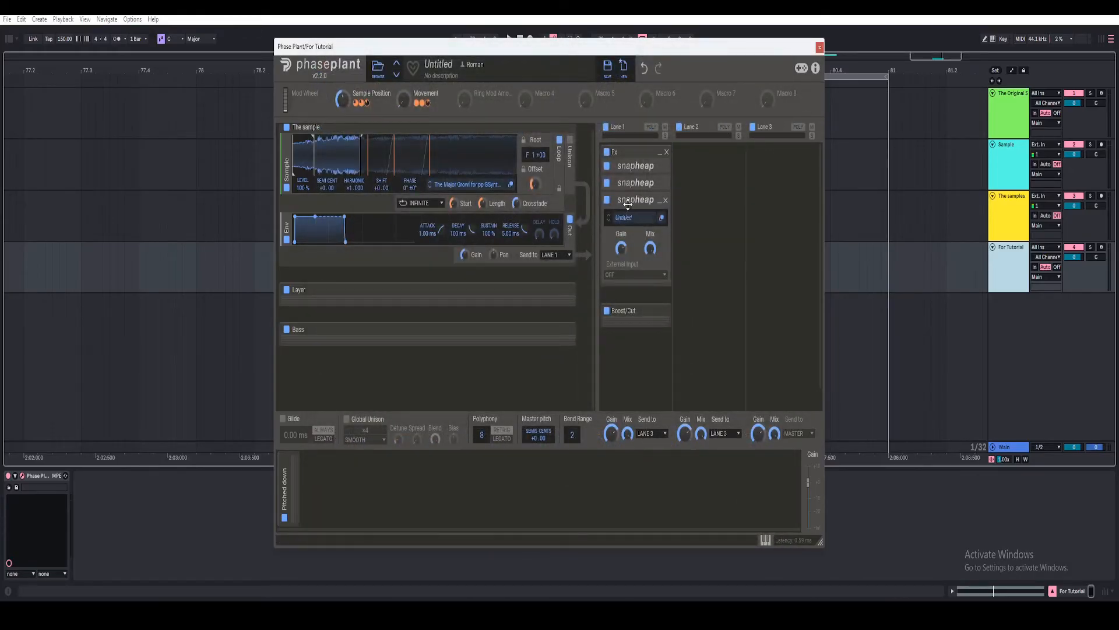
left_click(661, 225)
- Add a Frequency Shifter to the first bus of the new Snap Heap and set its shift to 8 Hz
left_click(353, 182)
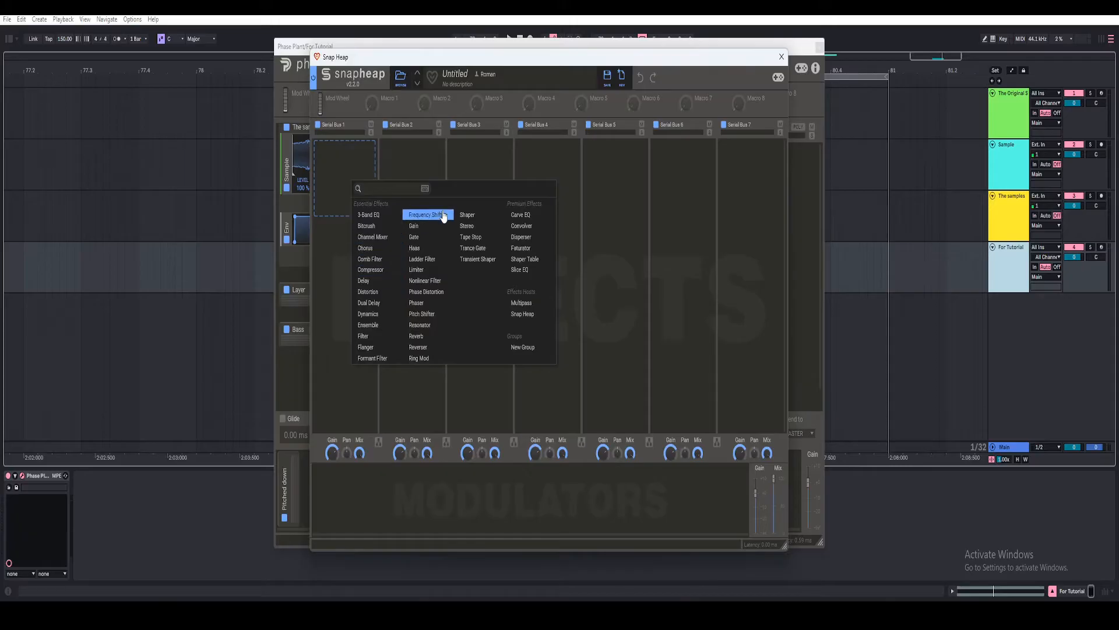
left_click(443, 215)
right_click(343, 168)
type("8")
key("Return")
- Split the Snap Heap's first bus into two parallel buses and close its editor
left_click(379, 441)
left_click_drag(474, 60, 483, 56)
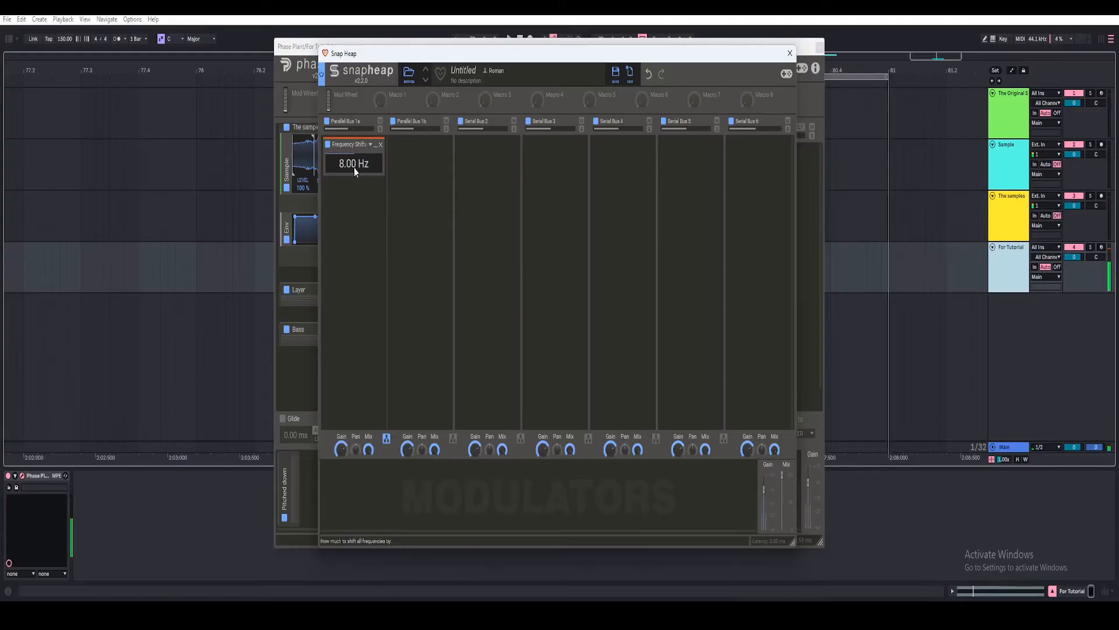
mouse_move(355, 166)
left_mouse_down()
mouse_move(354, 153)
mouse_move(355, 167)
left_mouse_up()
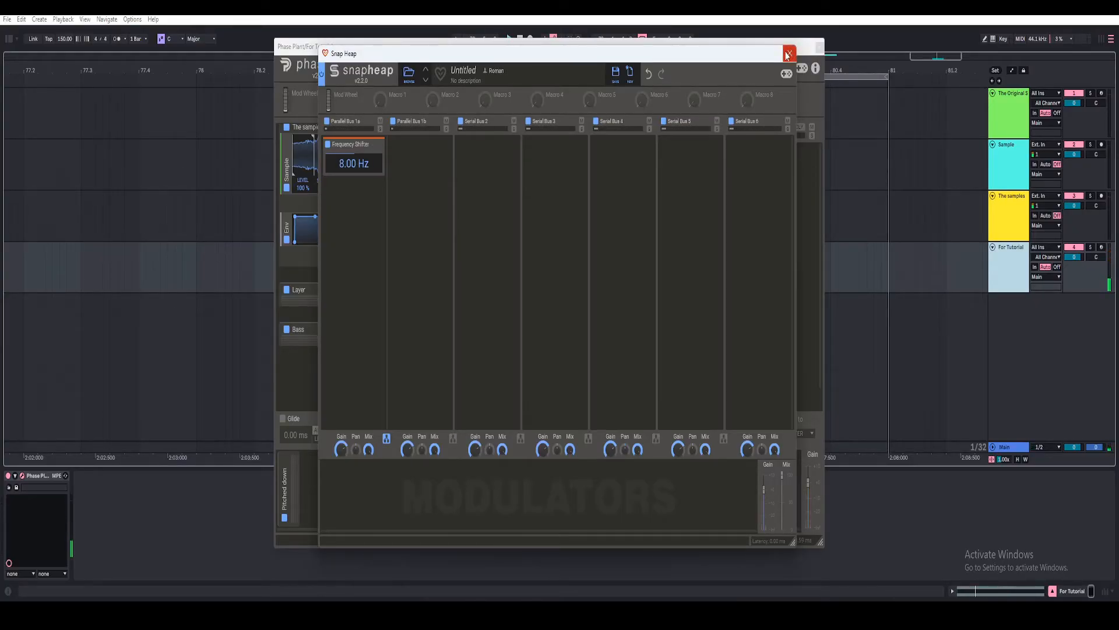
left_click(789, 54)
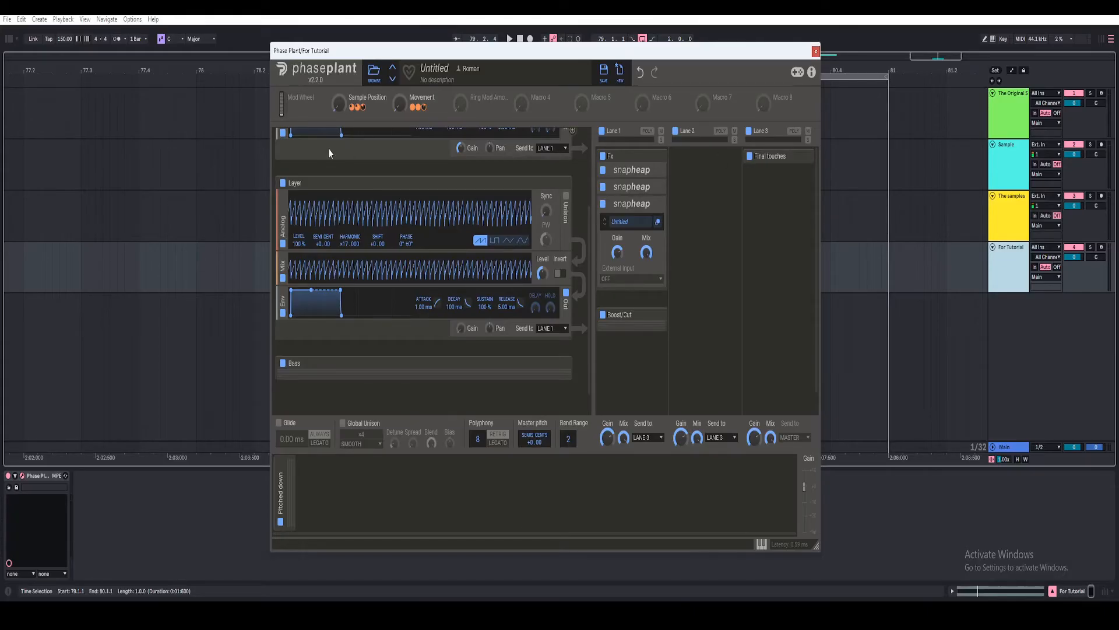
- Assign the Movement macro to modulate the output gain of the Layer group's envelope
scroll(550, 206, "up", 2)
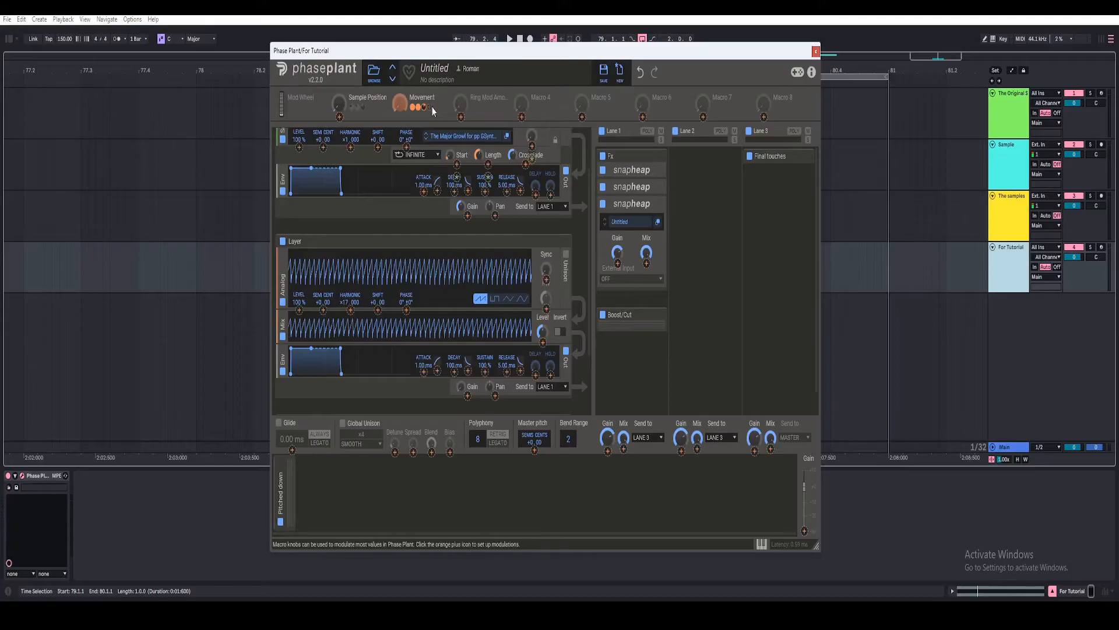
left_click_drag(443, 116, 468, 398)
left_click(468, 396)
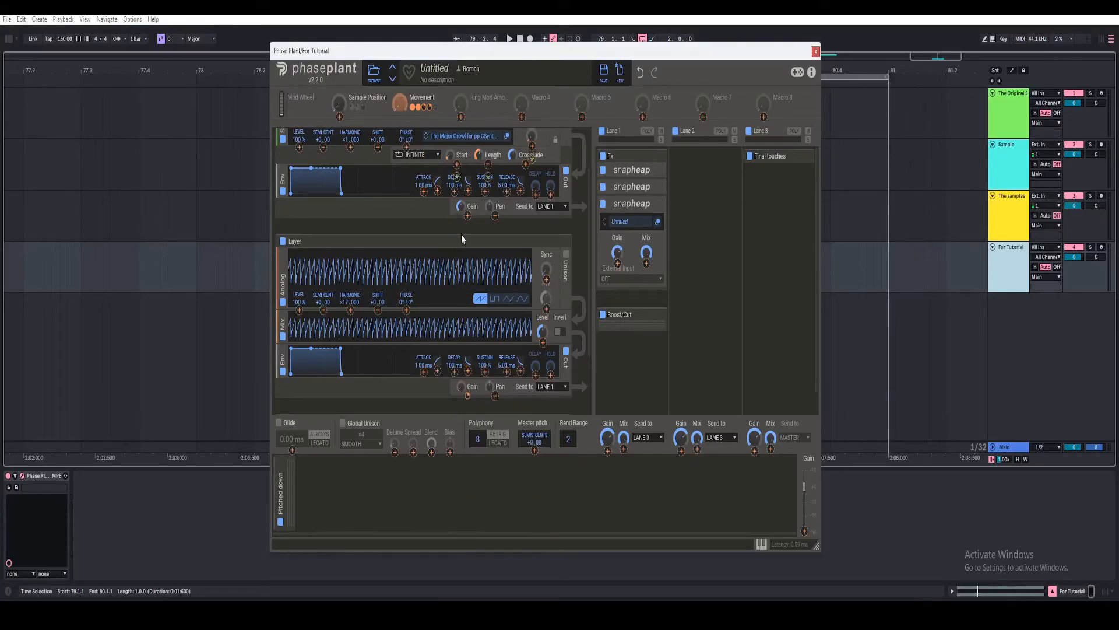
- Play the loop repeatedly while sweeping the Movement macro to hear how the Layer blends in
key("space")
mouse_move(401, 103)
left_mouse_down()
mouse_move(401, 88)
mouse_move(400, 138)
mouse_move(400, 106)
left_mouse_up()
key("space")
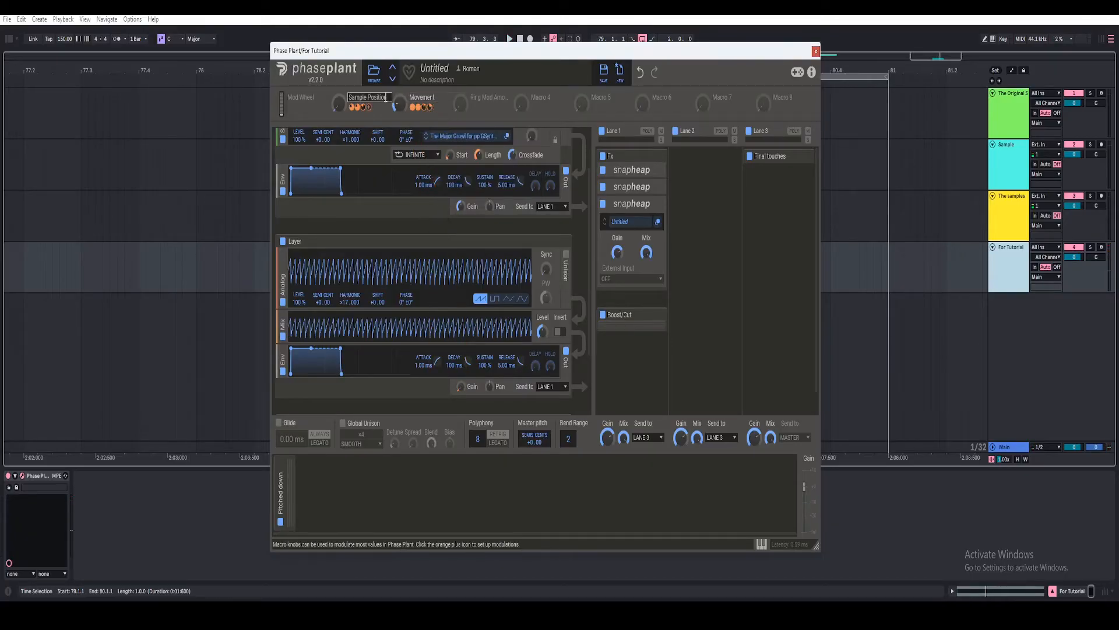
key("space")
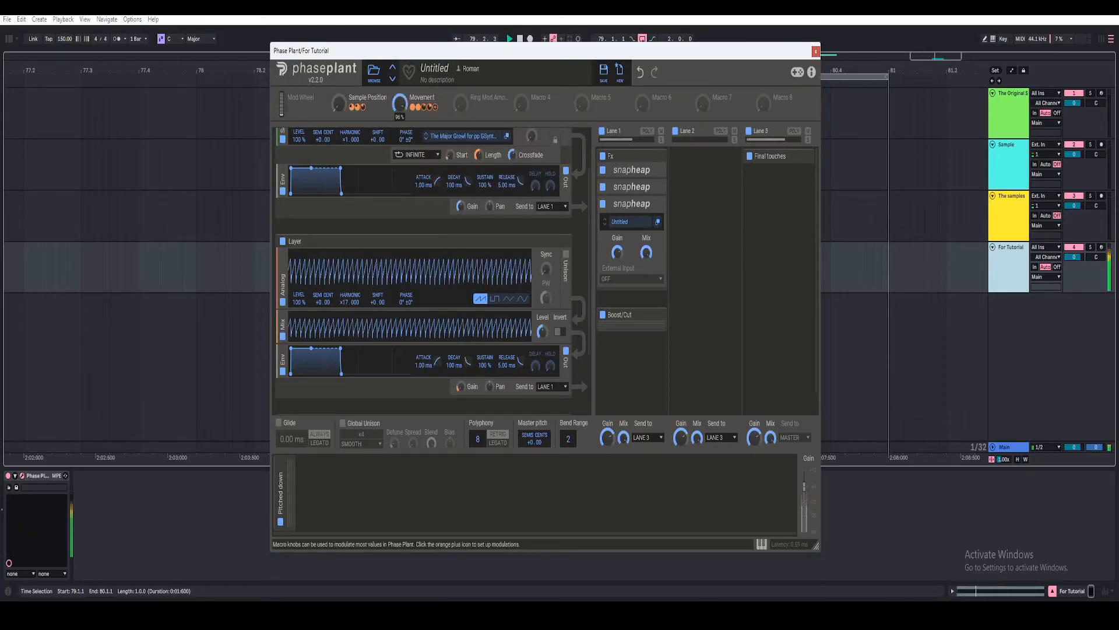
left_click_drag(400, 104, 400, 62)
key("space")
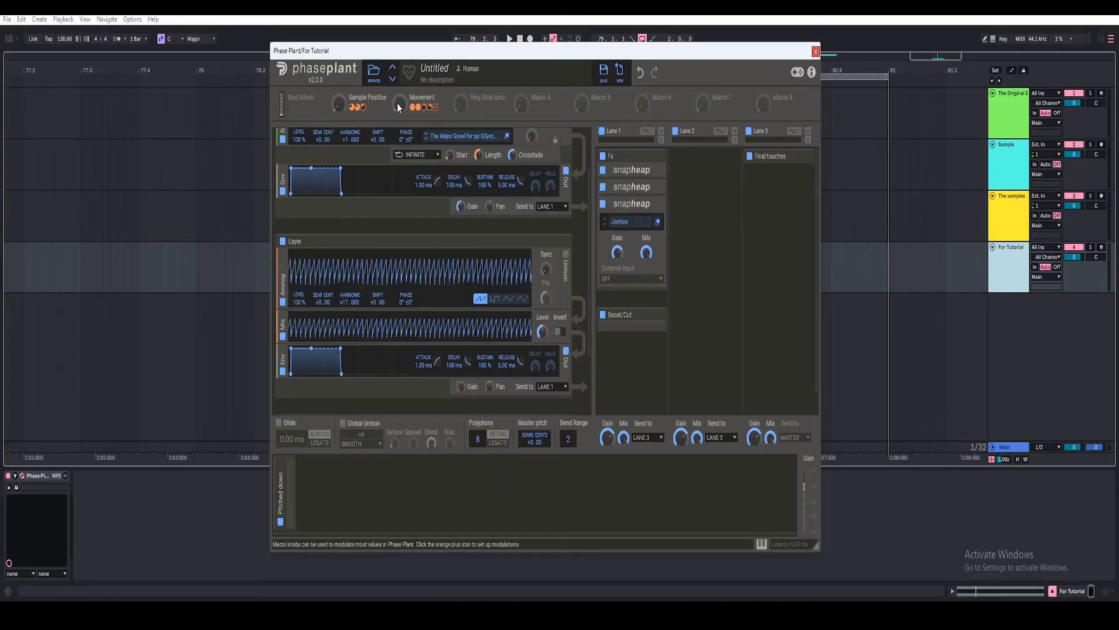
key("space")
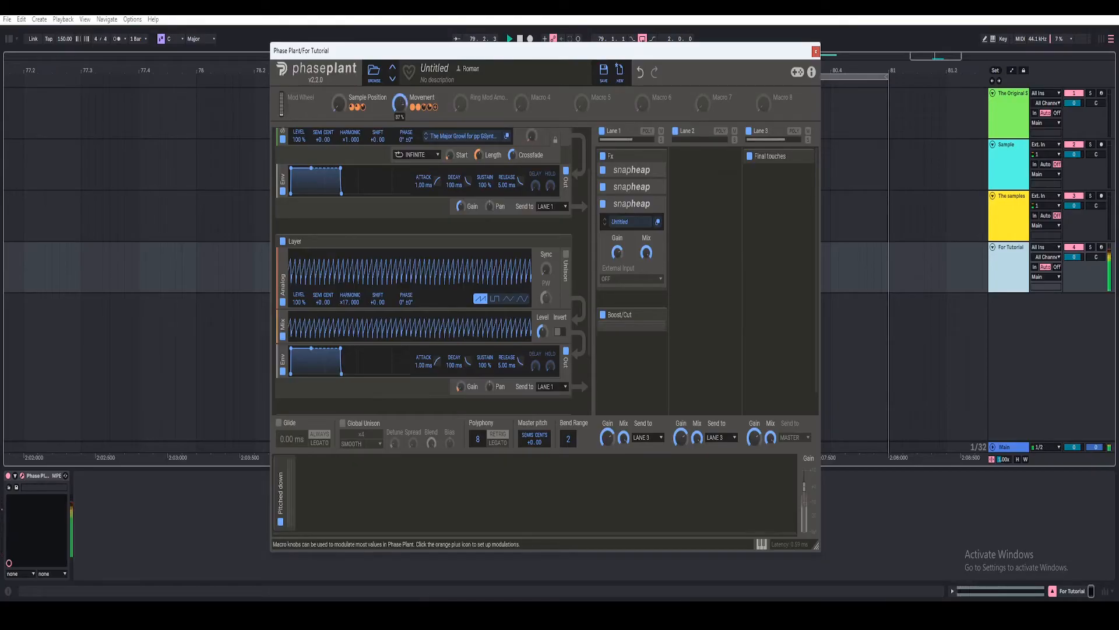
key("space")
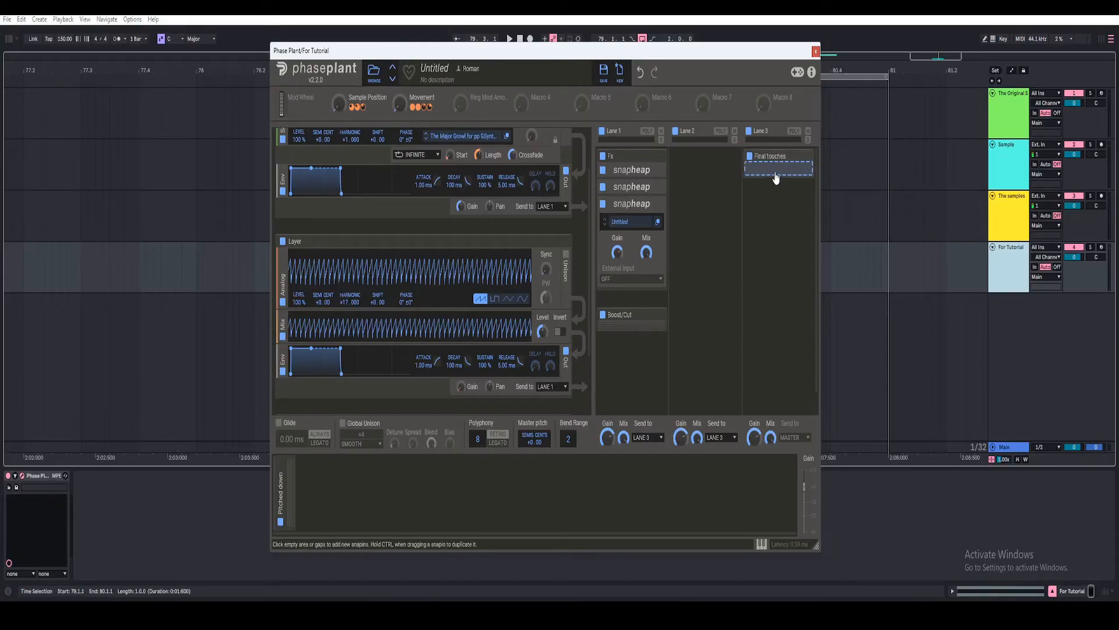
- Add a peak Filter to Lane 3's Final touches group, narrow its Q, and set its cutoff to 250 Hz and gain to -4 dB
left_click(775, 173)
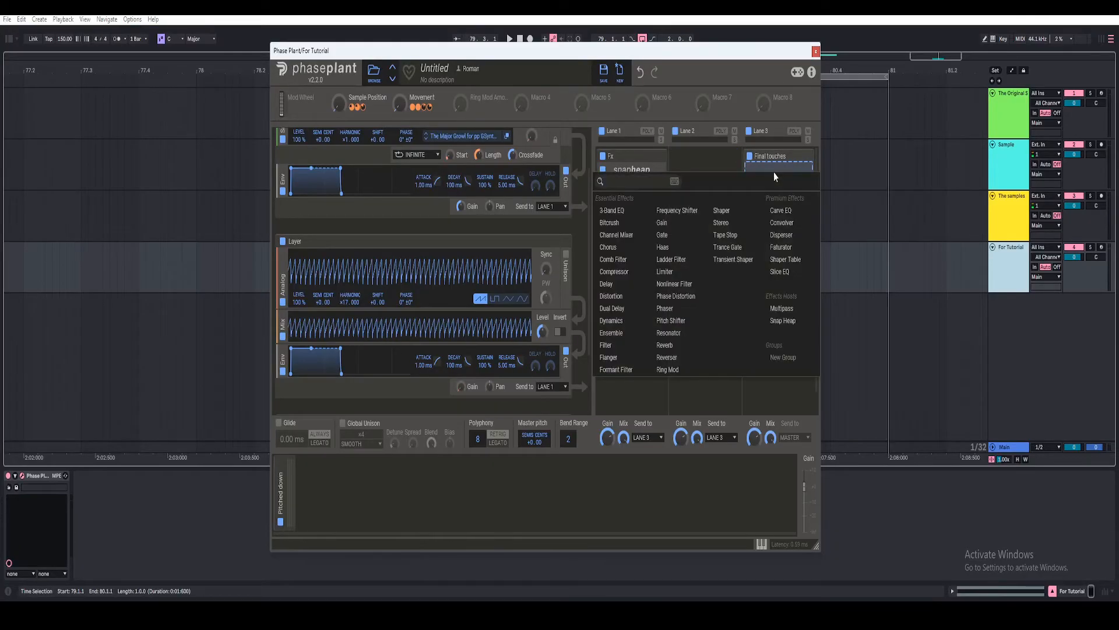
left_click(606, 346)
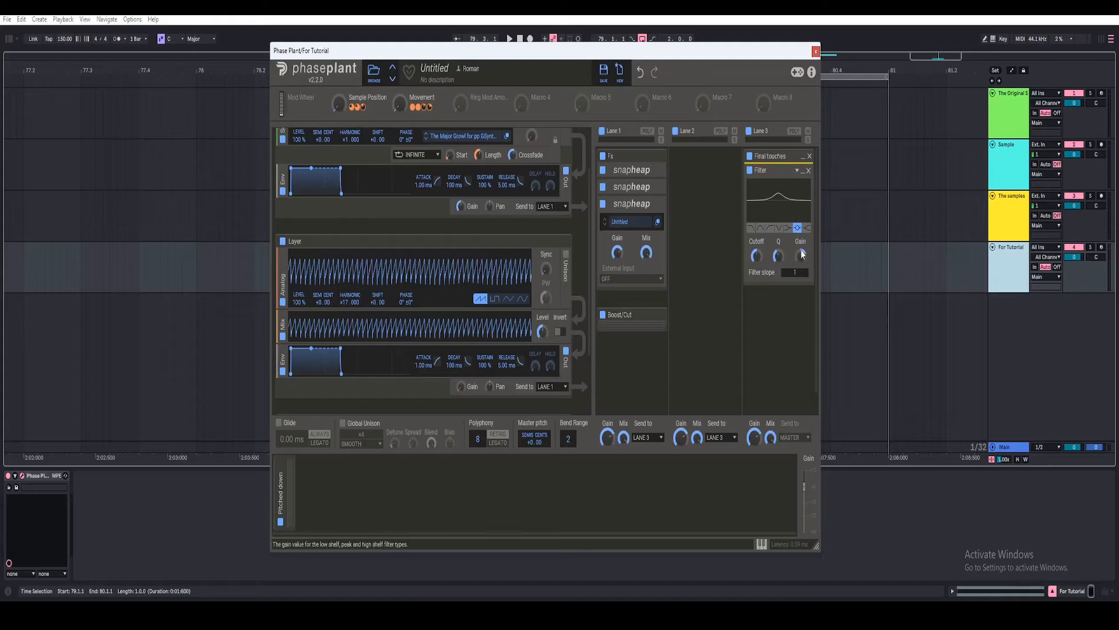
left_click_drag(781, 257, 781, 251)
right_click(757, 258)
type("250")
key("Return")
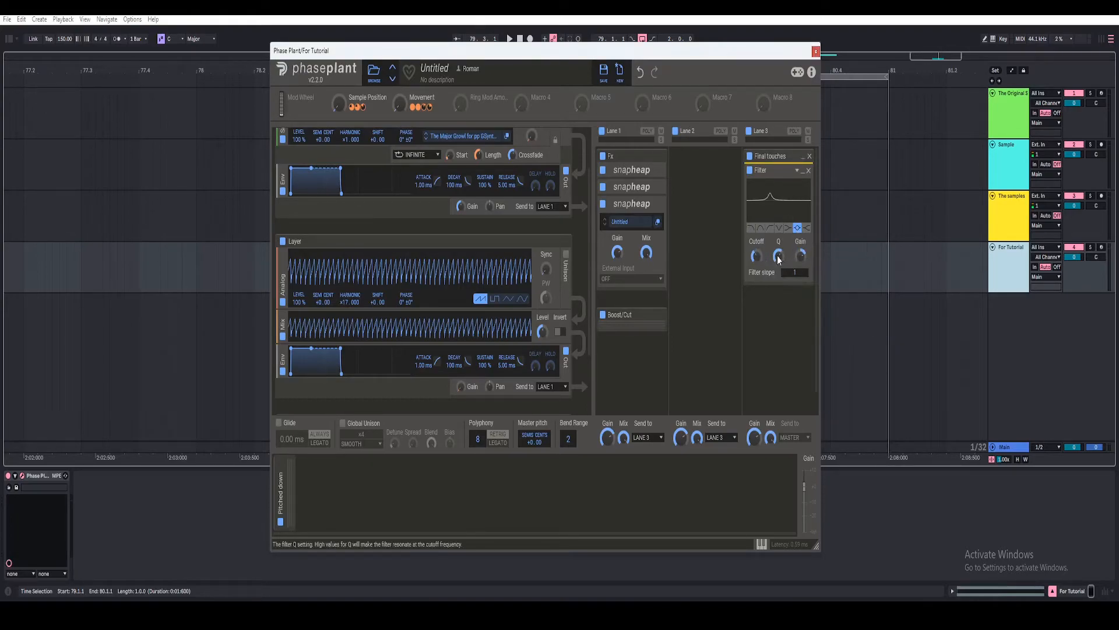
left_click_drag(801, 256, 801, 262)
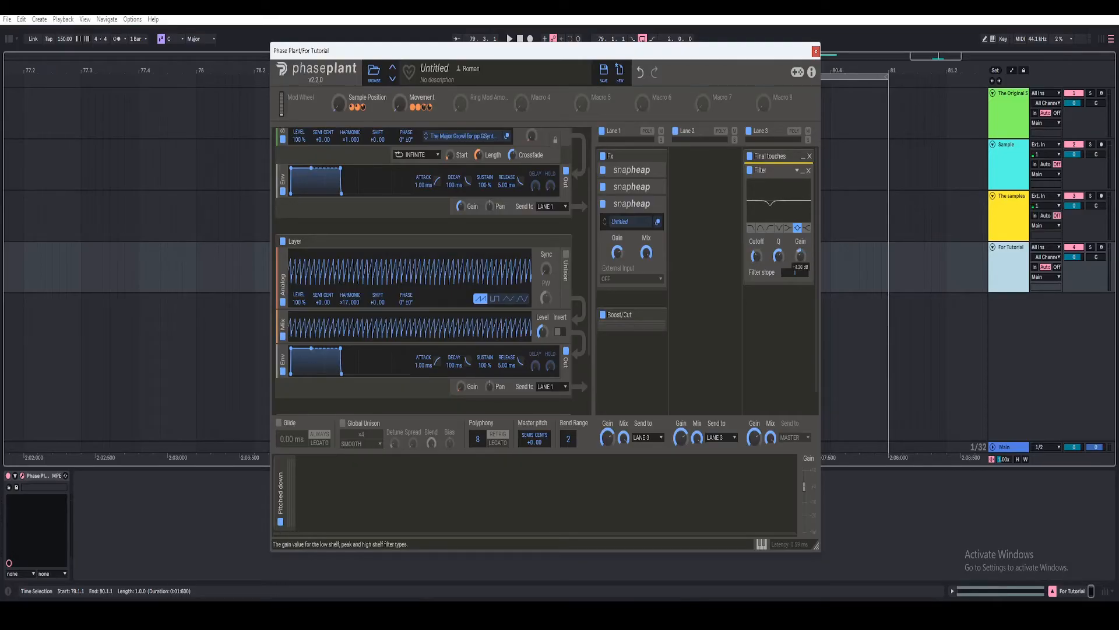
- Set the gain of the Final touches group's peak Filter to -7 dB
right_click(801, 256)
key("BackSpace")
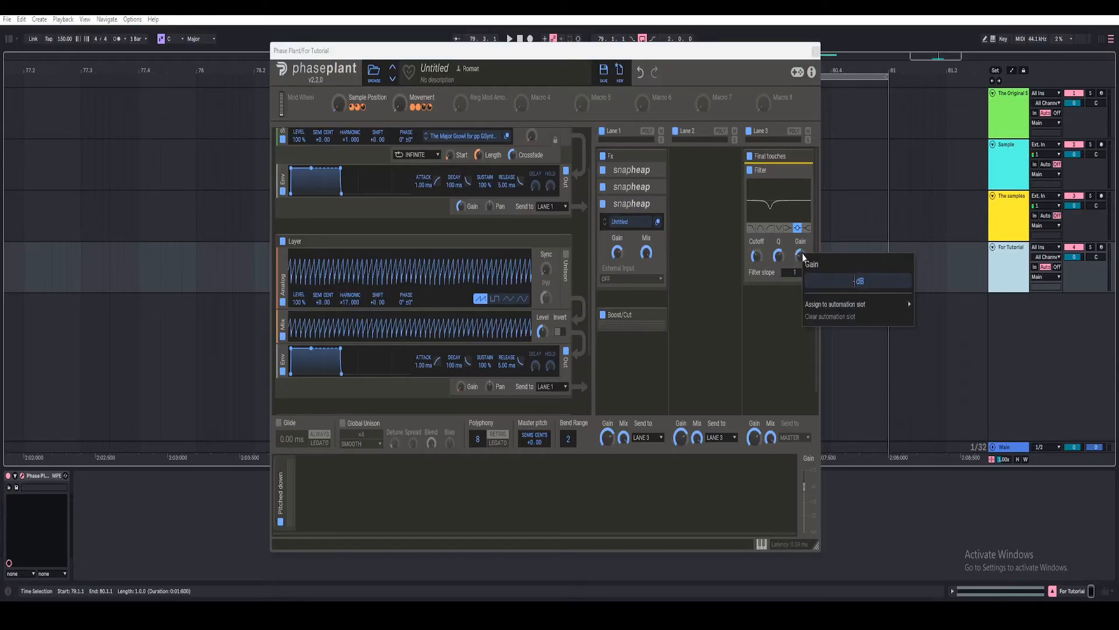
type("-7")
key("Return")
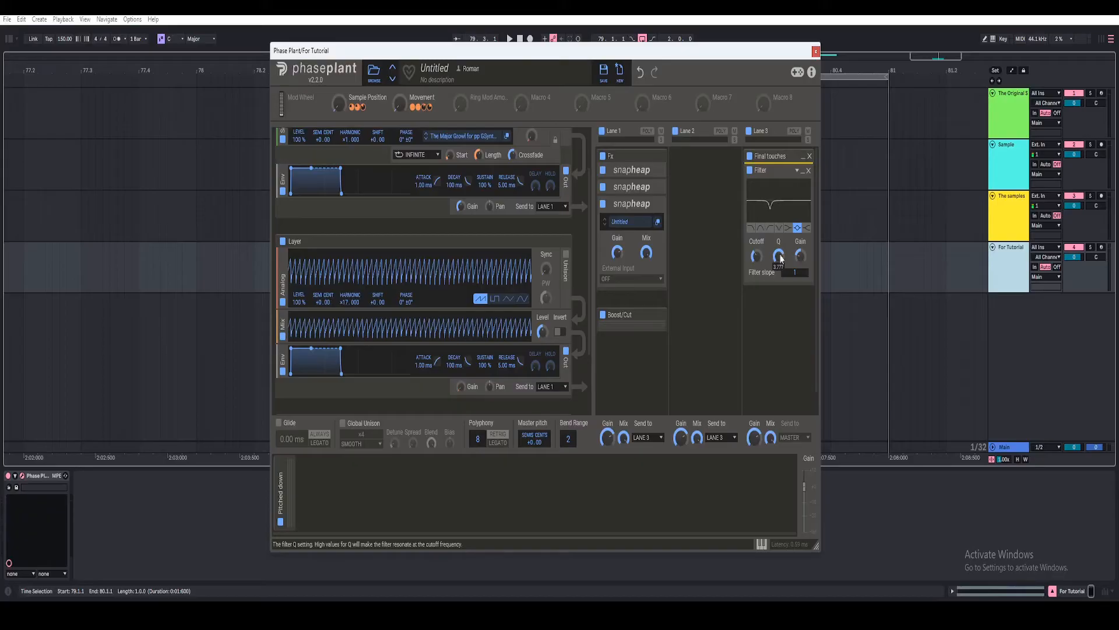
- Play the loop while sweeping the Movement macro to hear the deeper filter cut
key("space")
left_click_drag(400, 104, 400, 130)
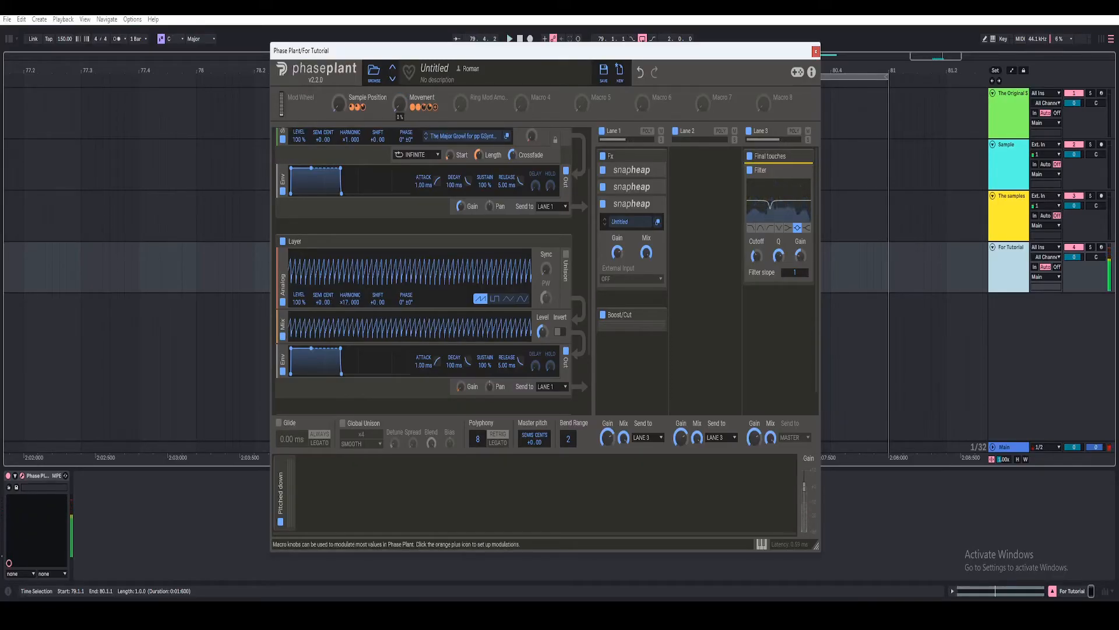
key("space")
key("space")
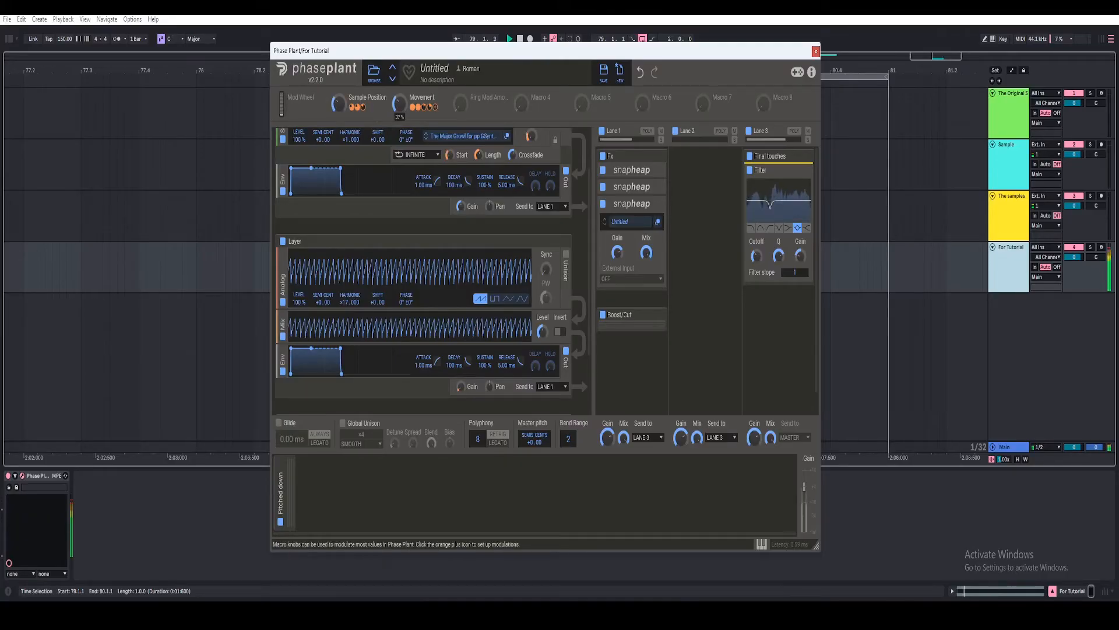
- Collapse the Filter, add a Multipass below it in the Final touches group, and open the Multipass editor
left_click(802, 176)
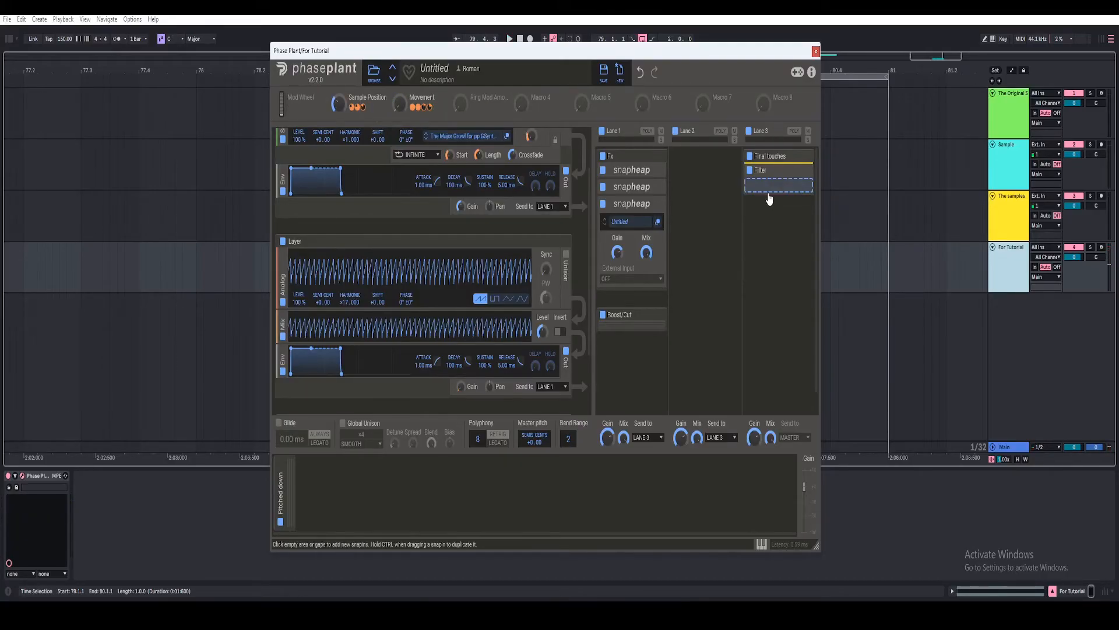
left_click(773, 184)
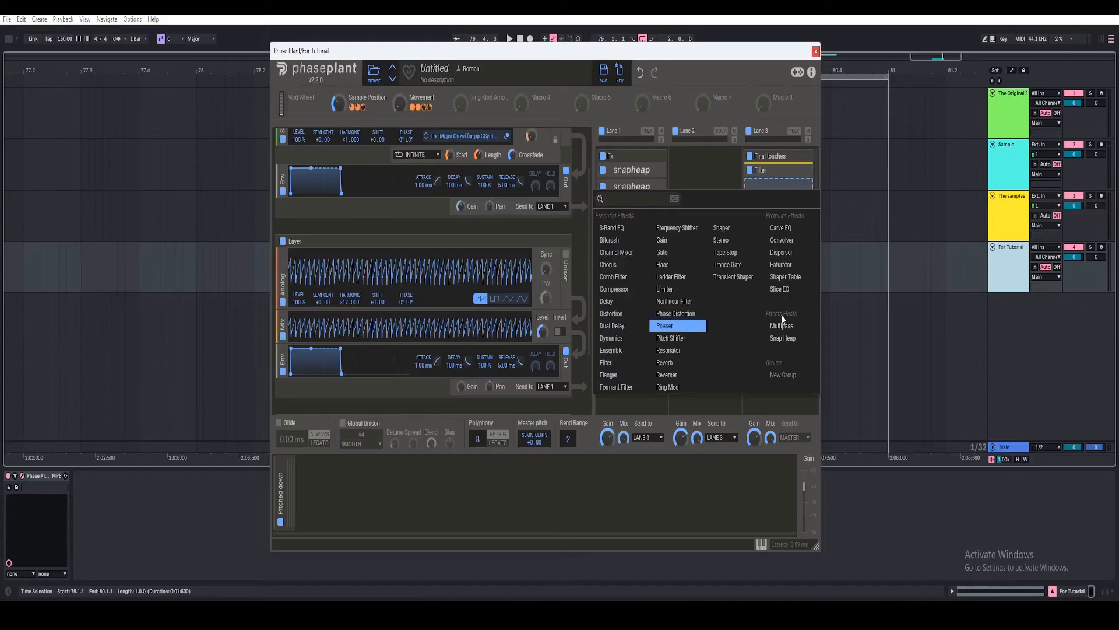
left_click(785, 330)
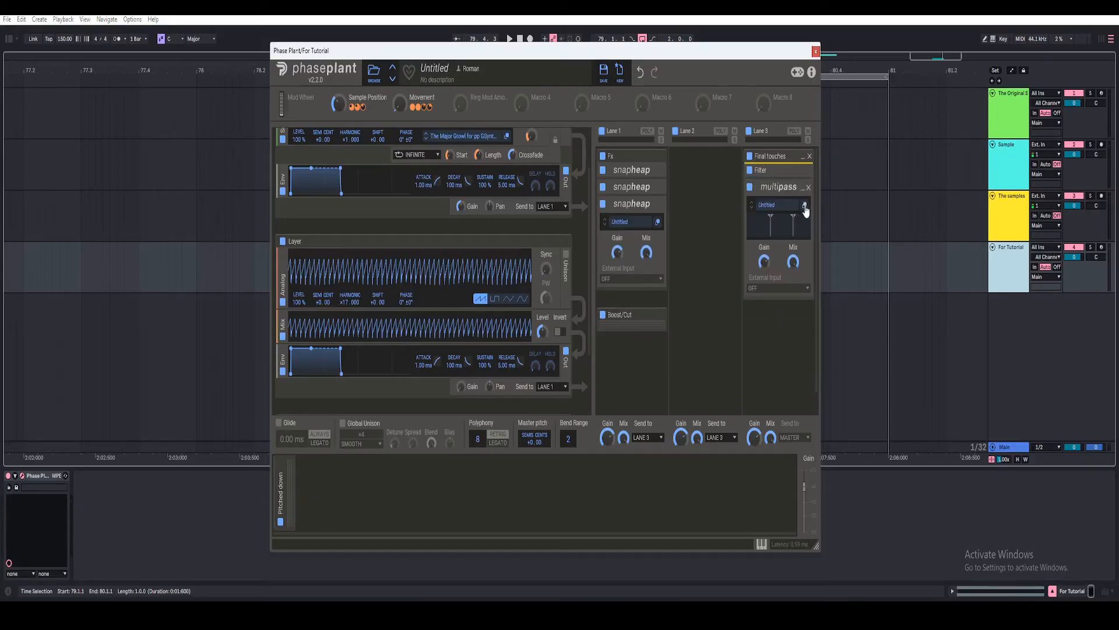
left_click(805, 207)
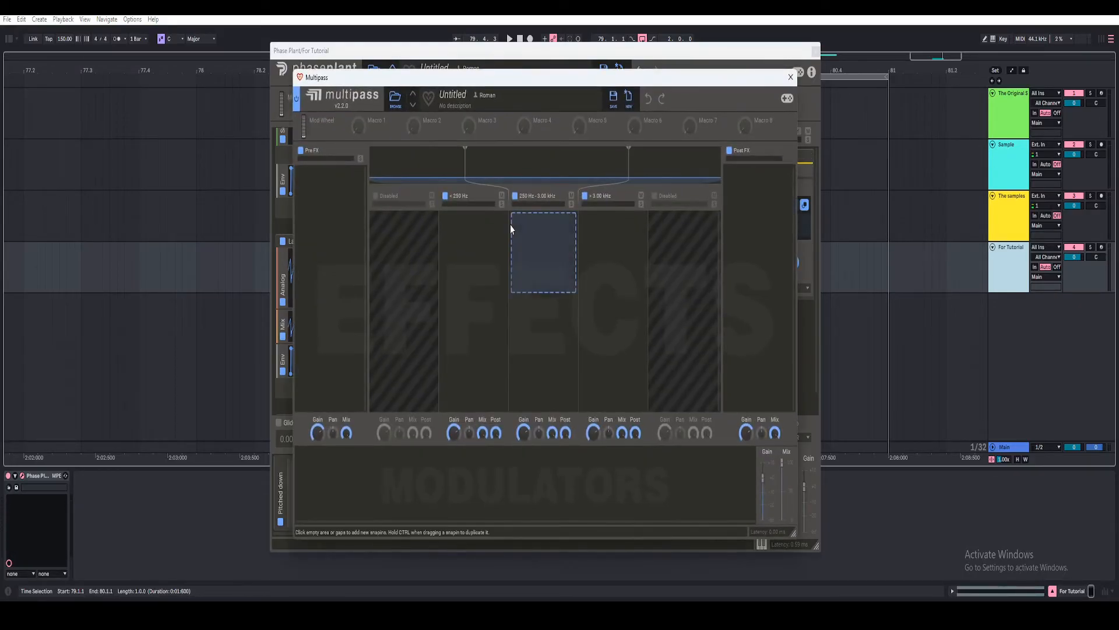
- Add a Dynamics effect to Multipass's middle band and set the low/mid split frequency to 170 Hz
left_click(549, 249)
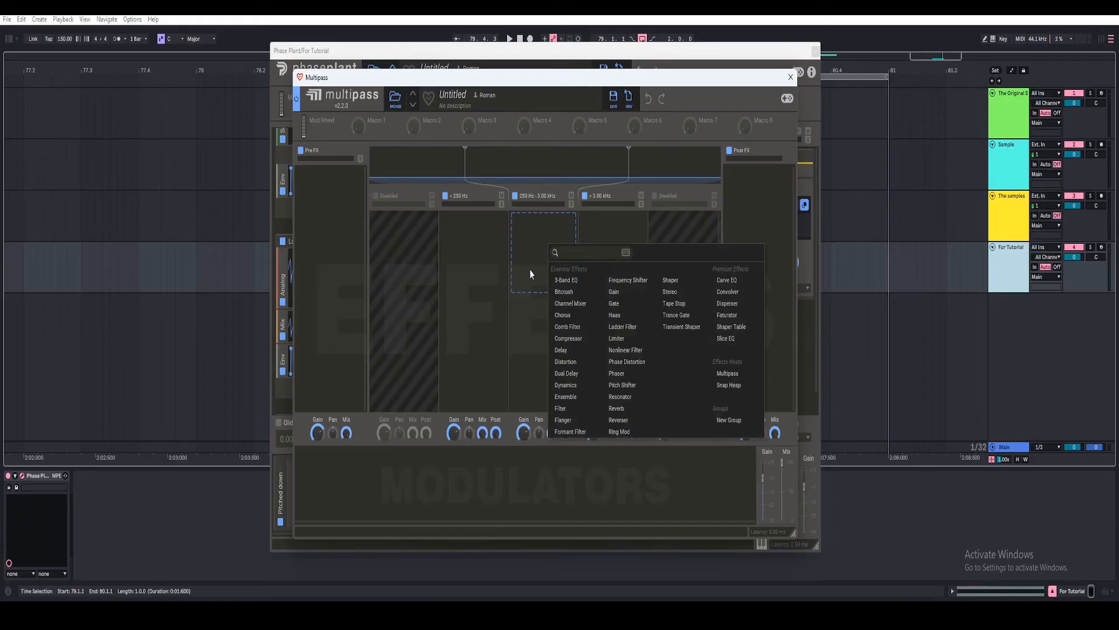
left_click(568, 389)
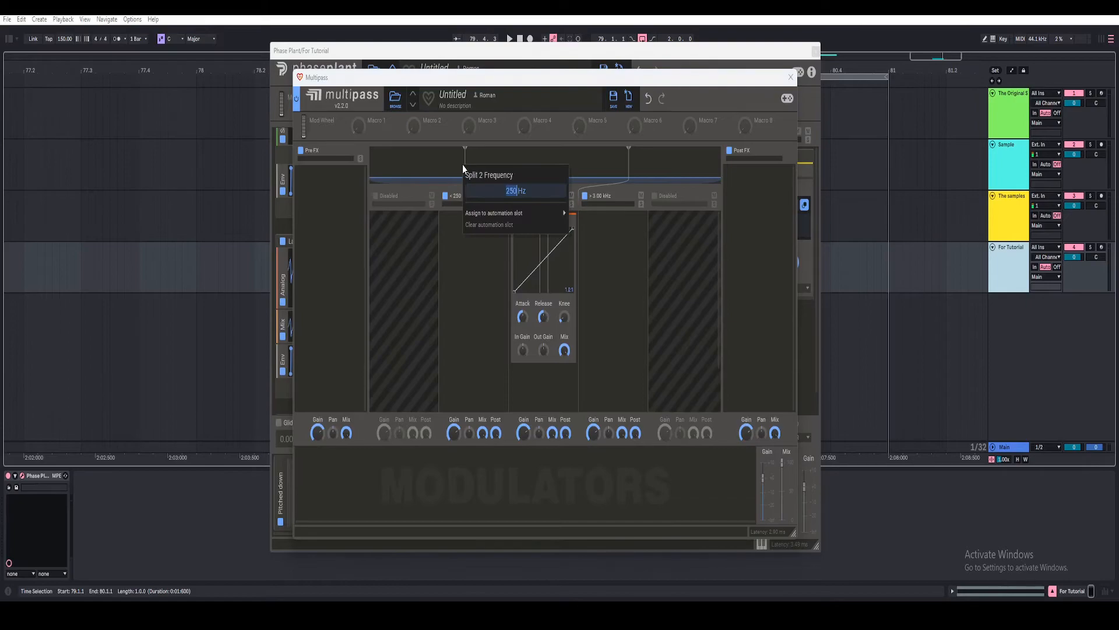
left_click_drag(464, 166, 371, 165)
type("70")
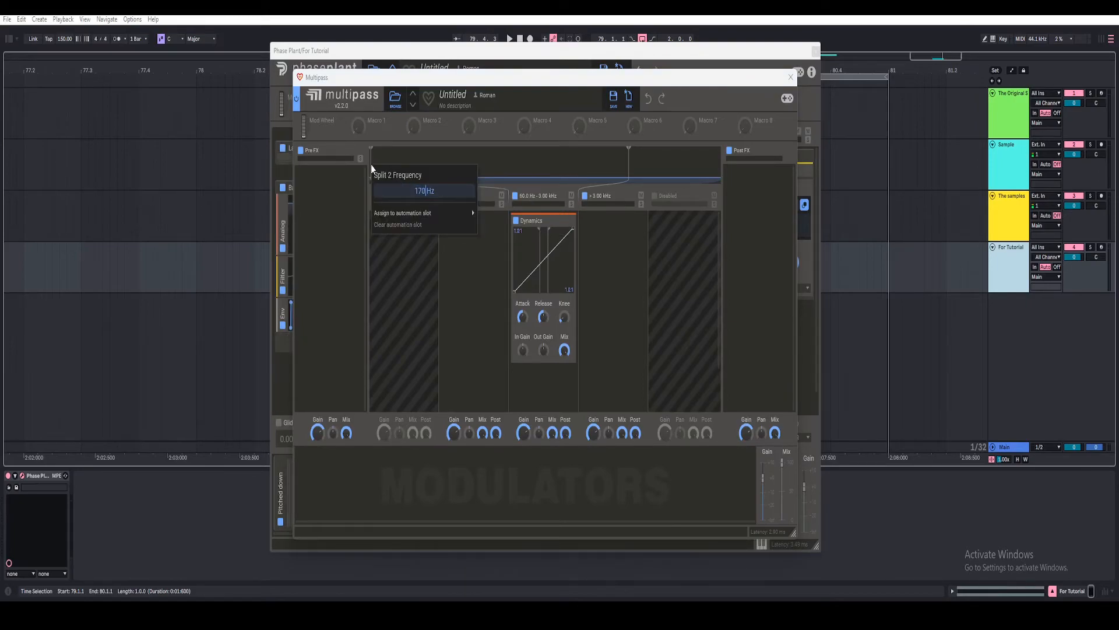
key("Return")
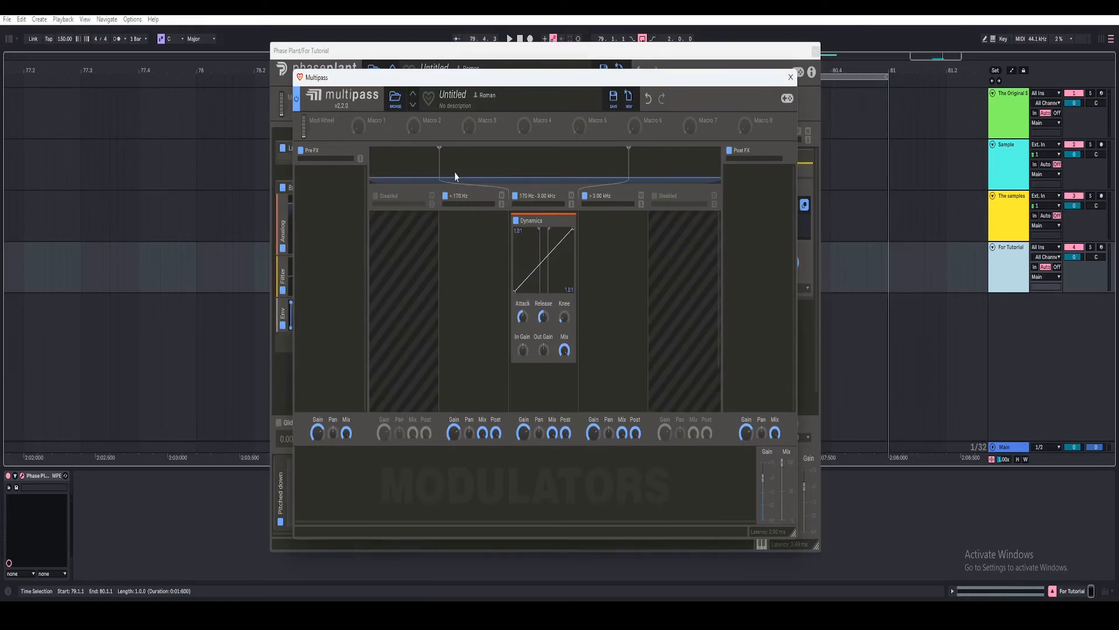
- Add a Stereo effect to the low band and duplicate the Dynamics into the high and low bands, leaving the low-band copy collapsed and disabled
left_click(472, 245)
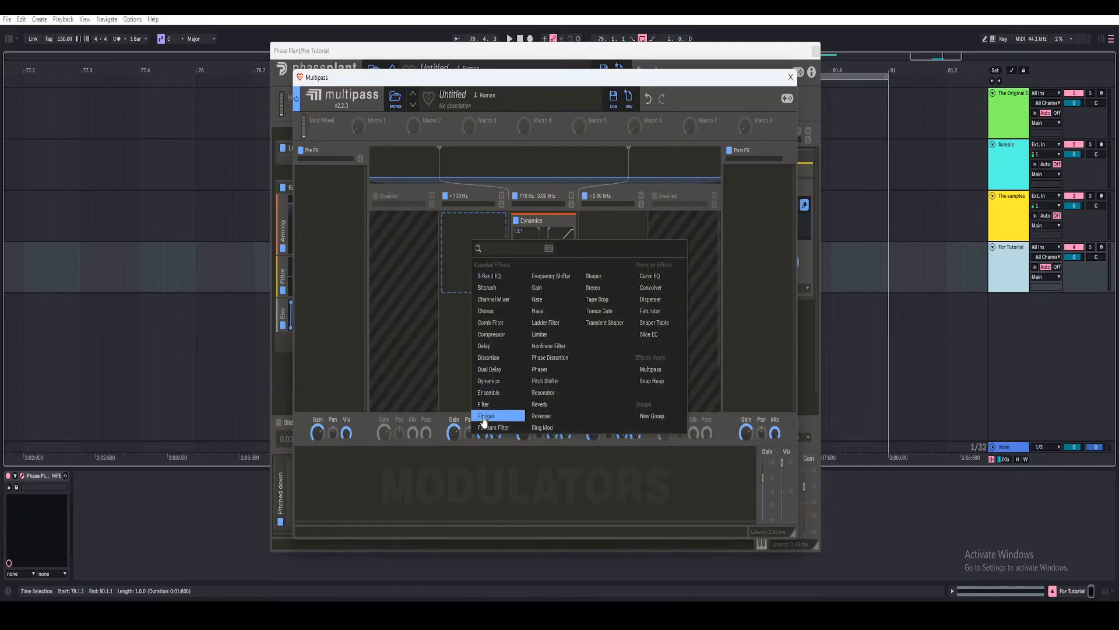
left_click(598, 290)
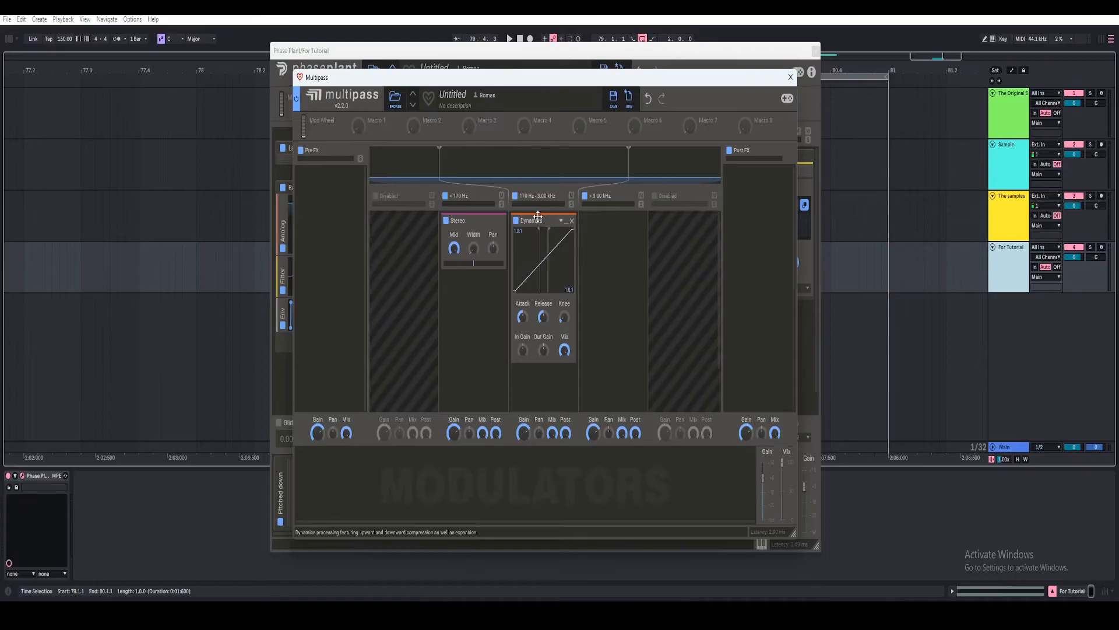
left_click_drag(540, 221, 612, 221)
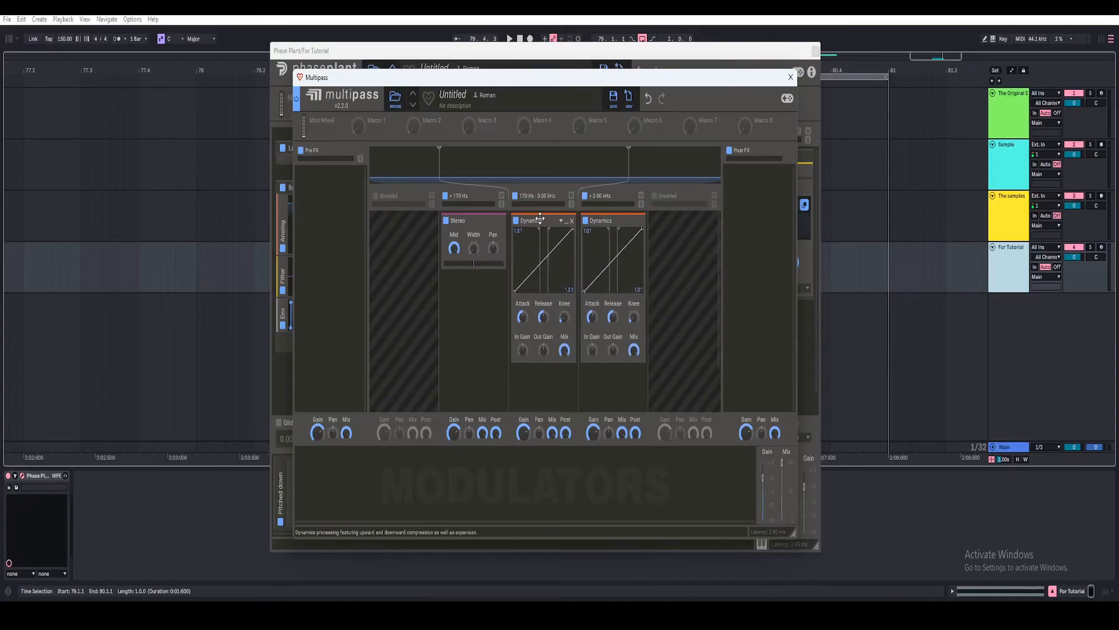
left_click_drag(537, 220, 494, 224)
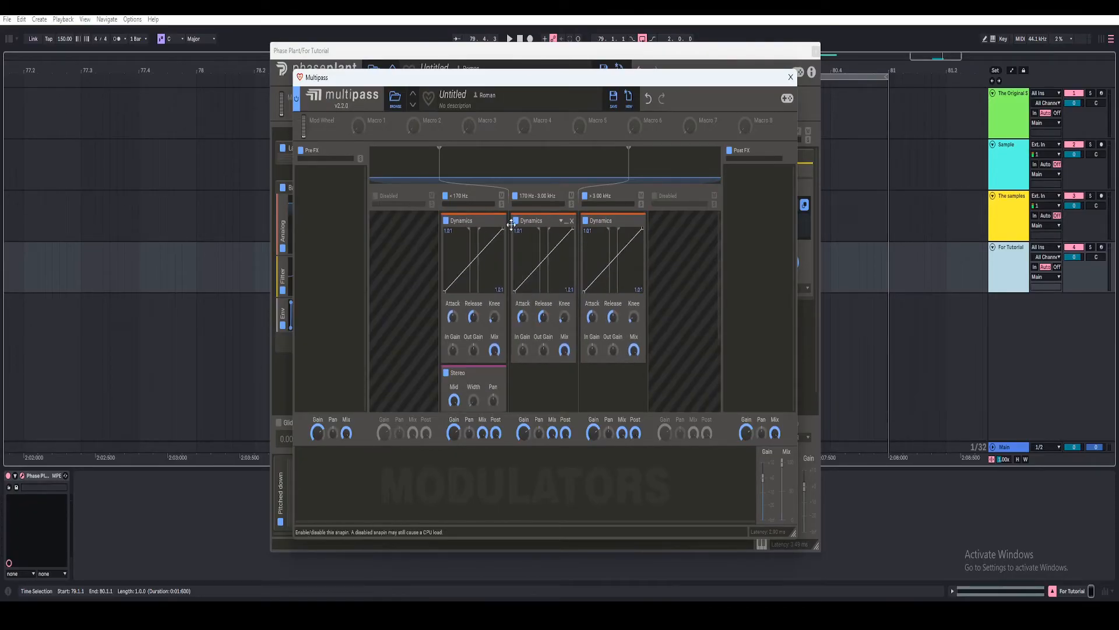
left_click(496, 222)
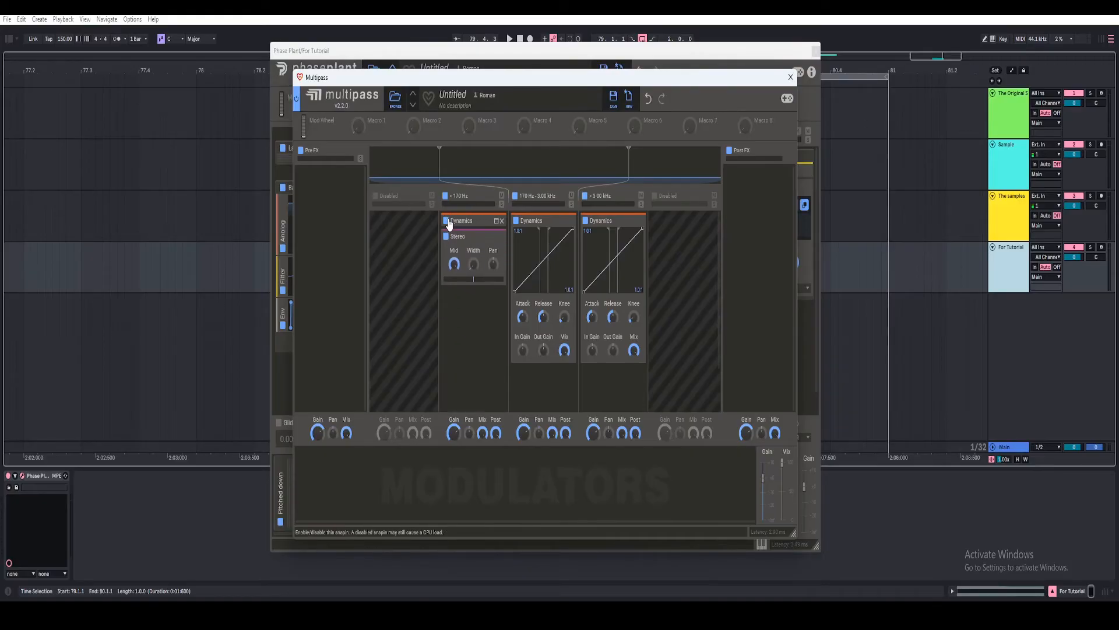
- Shape the mid- and high-band Dynamics for strong downward compression, with lowered thresholds and raised input gain
left_click_drag(572, 232, 532, 387)
left_click_drag(635, 322, 636, 353)
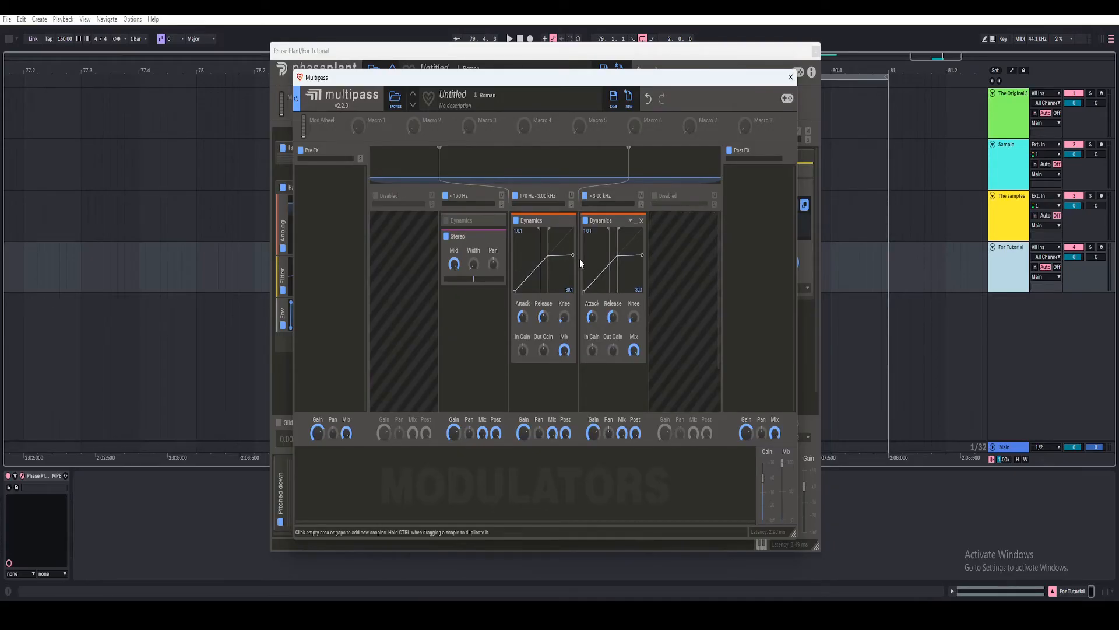
left_click_drag(548, 265, 538, 268)
left_click_drag(618, 267, 611, 273)
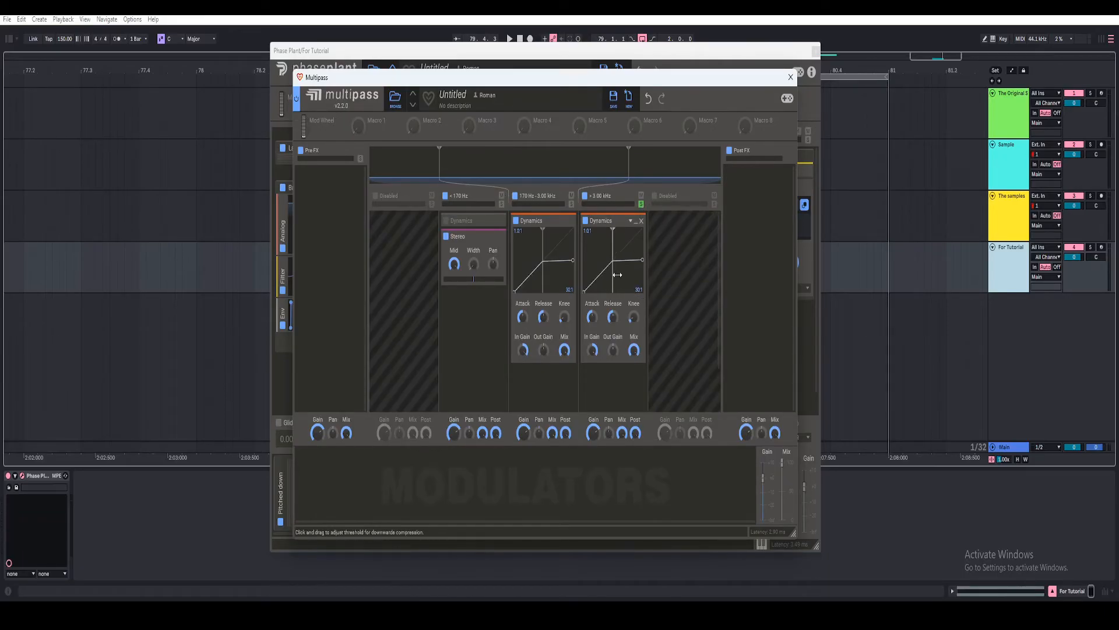
- Fine-tune the high-band Dynamics' thresholds and release while auditioning the soloed high band
key("space")
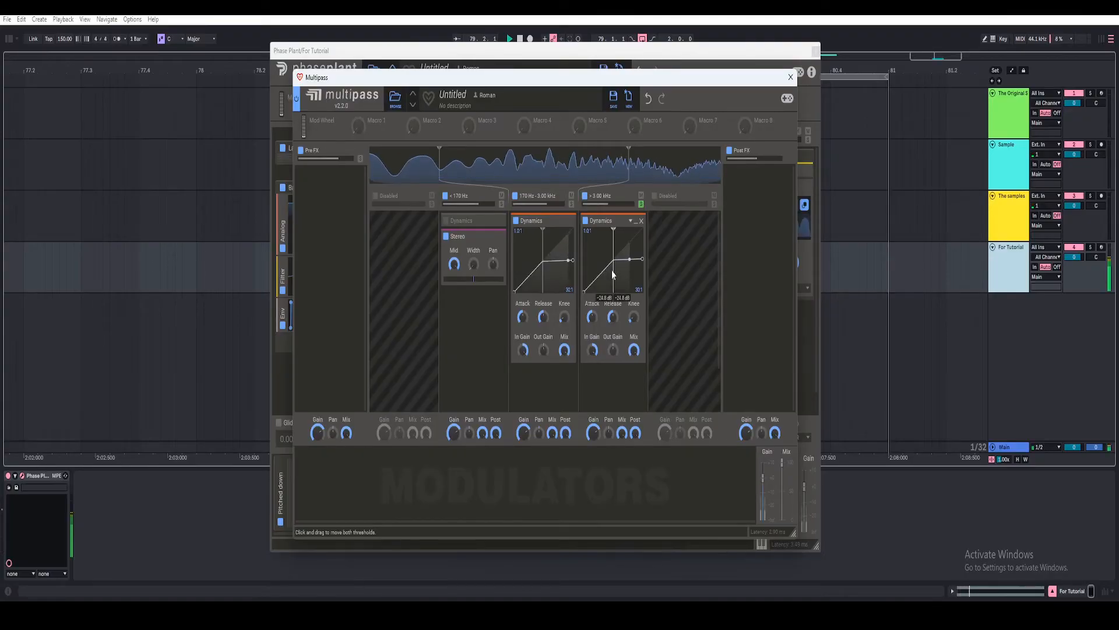
left_click_drag(613, 271, 612, 272)
key("space")
left_click_drag(613, 319, 613, 321)
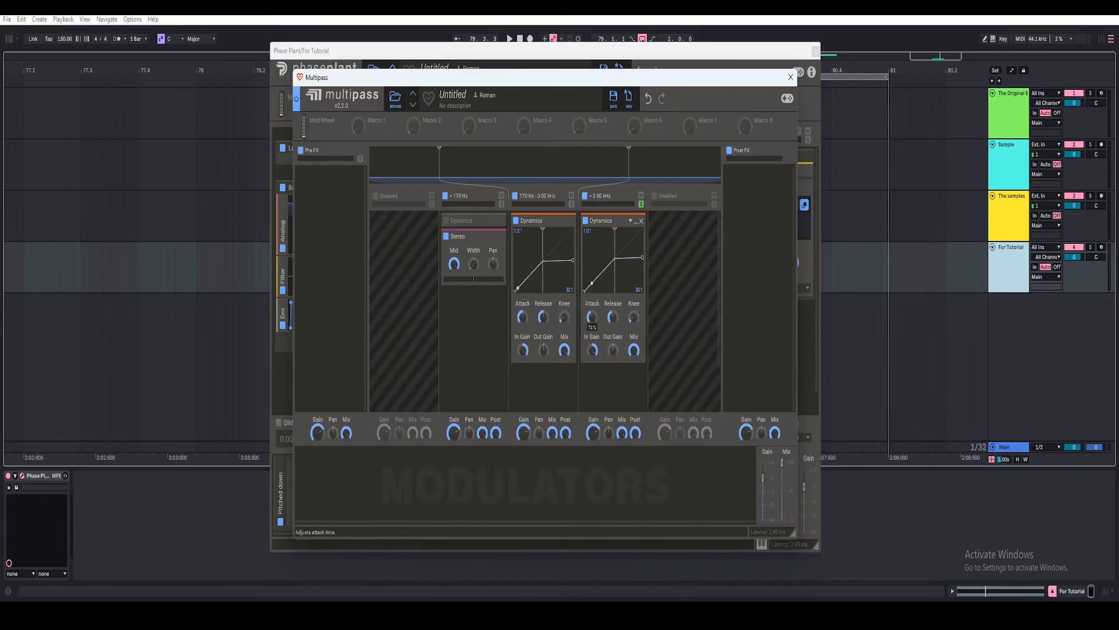
- Raise both thresholds of the mid-band Dynamics to about -18 dB while auditioning the soloed mid band
key("space")
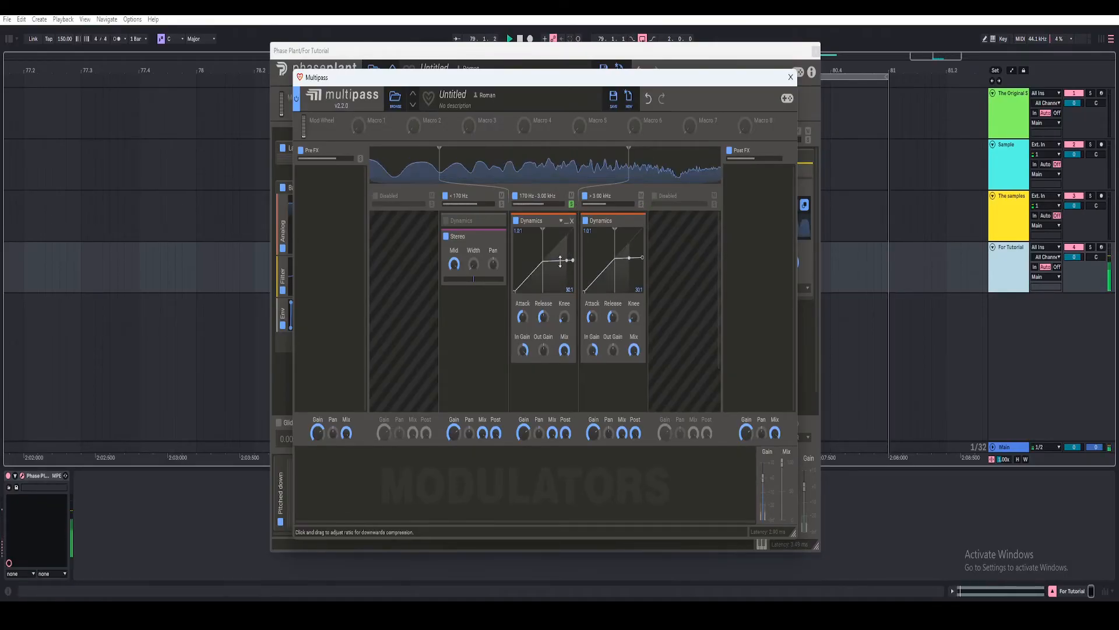
key("space")
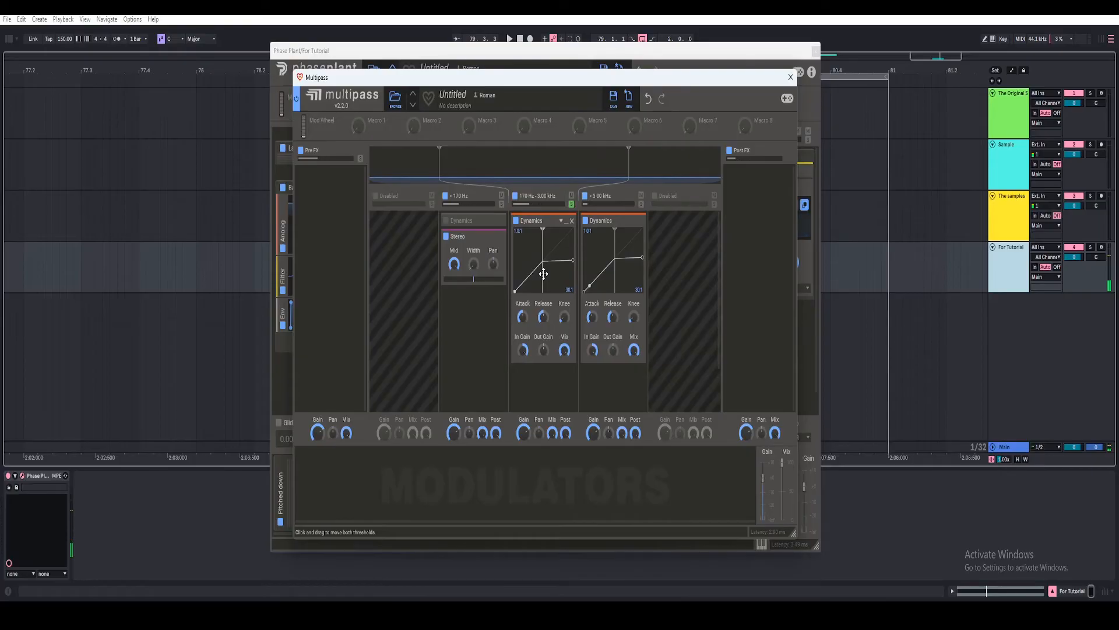
left_click_drag(542, 274, 548, 274)
key("space")
key("space")
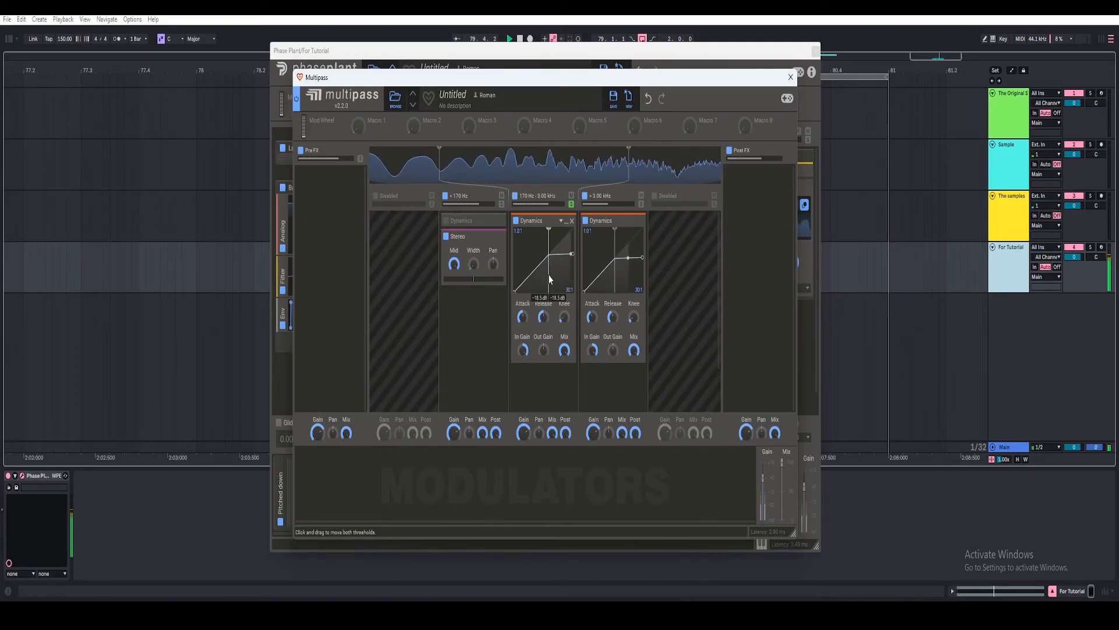
key("space")
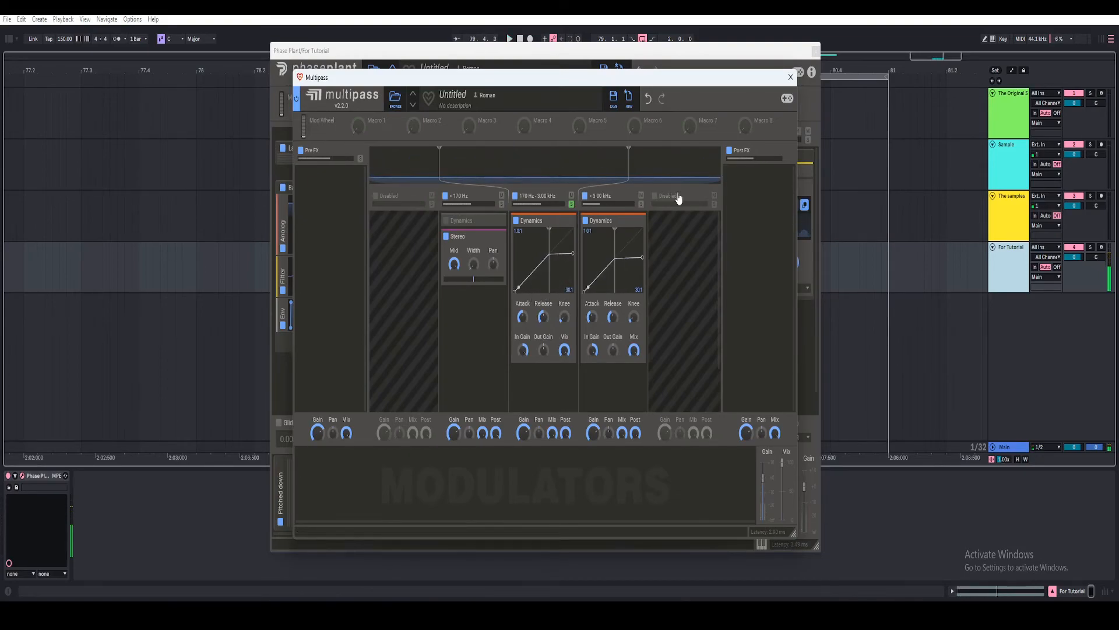
- Solo the high band alongside the mid band, raising the mid Dynamics' release above 100% and lowering the high one's slightly below 100%
left_click(641, 204)
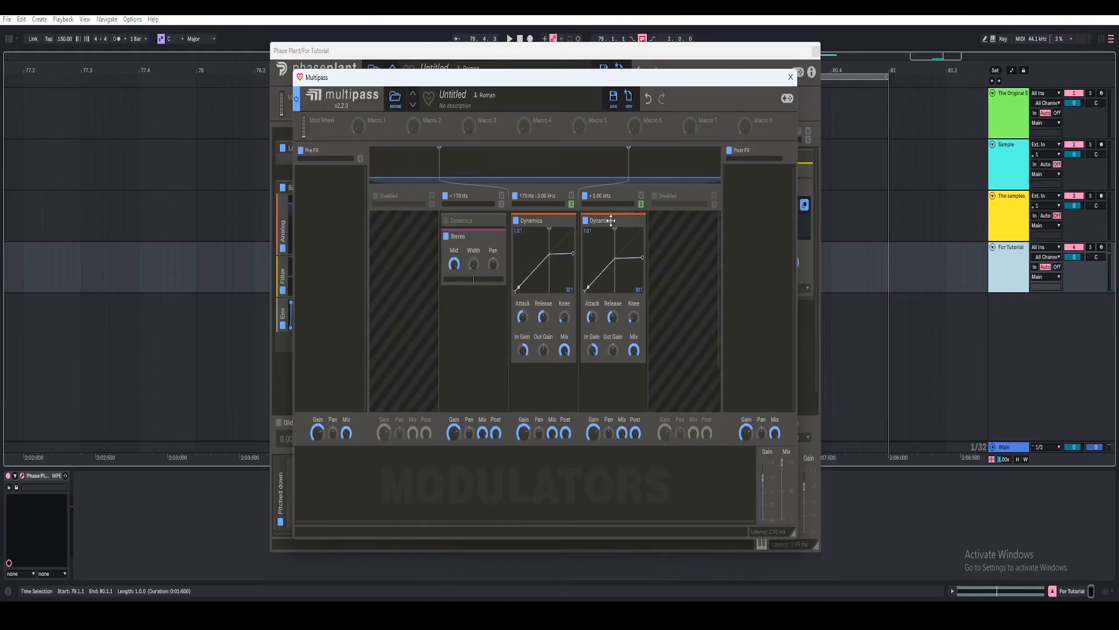
key("space")
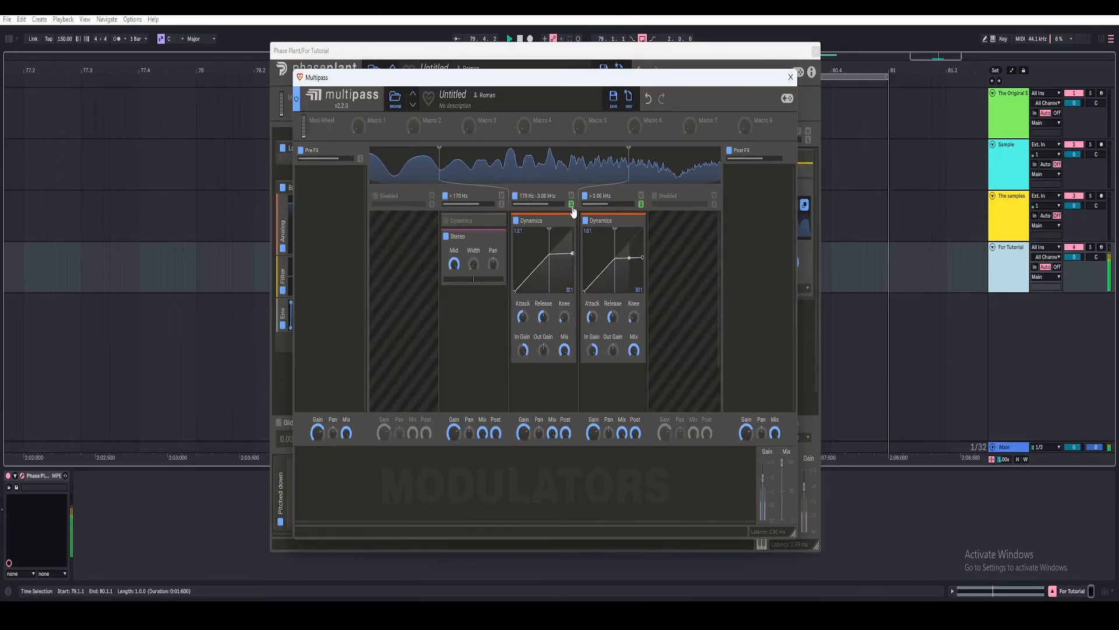
key("space")
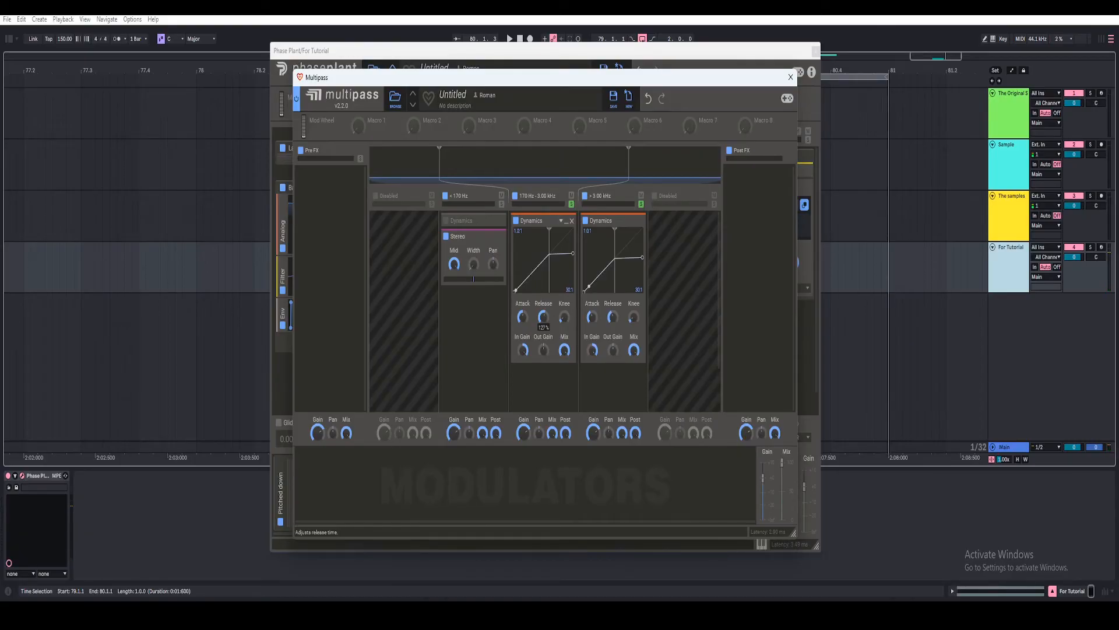
key("space")
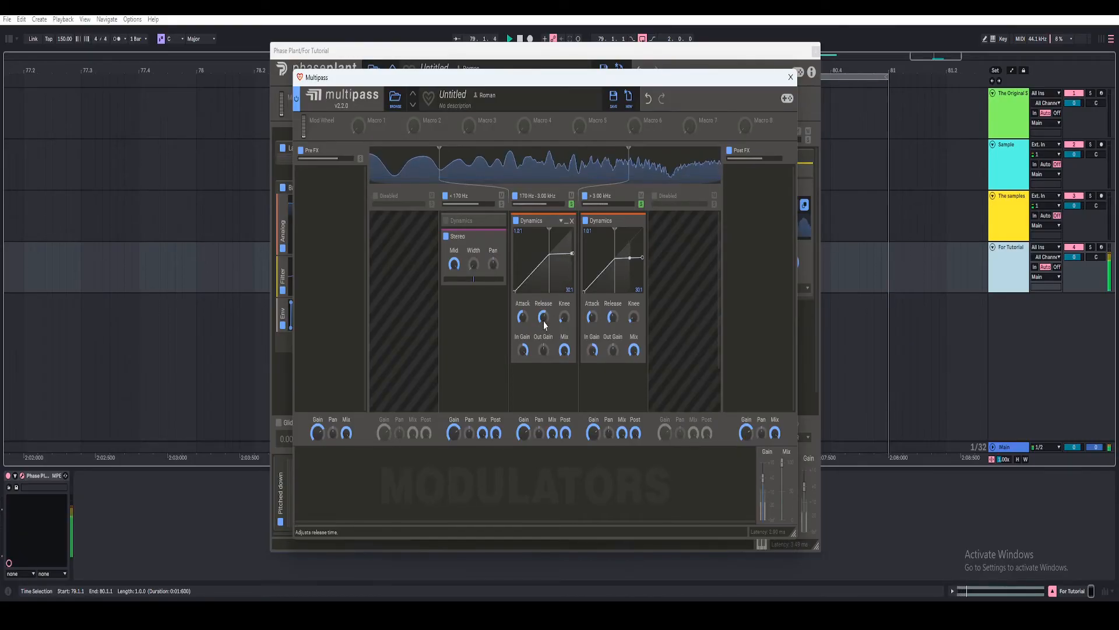
key("space")
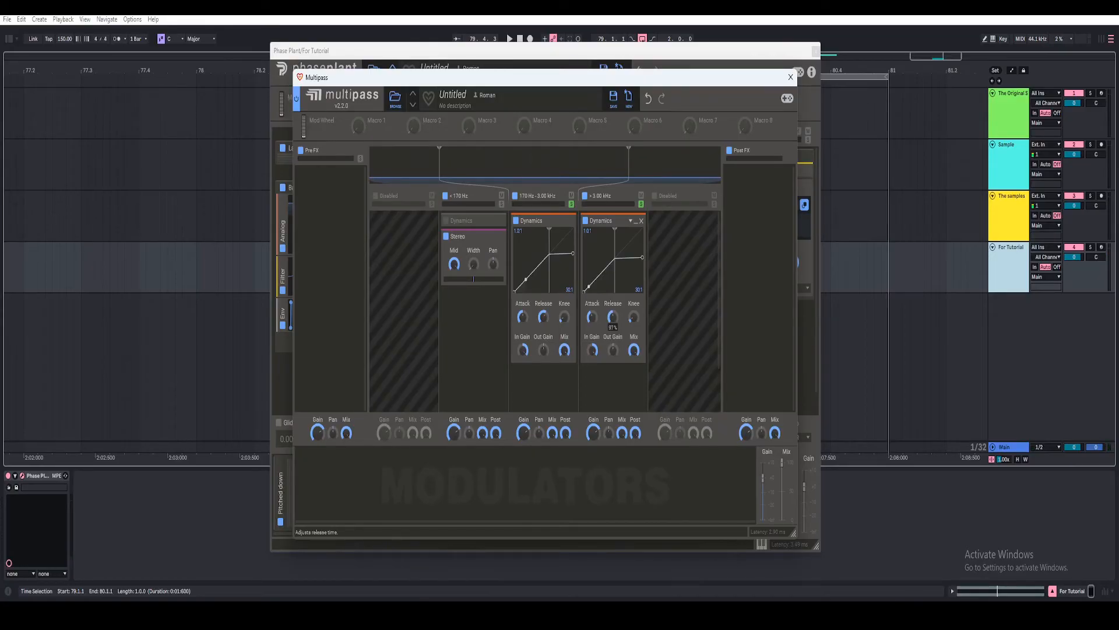
key("space")
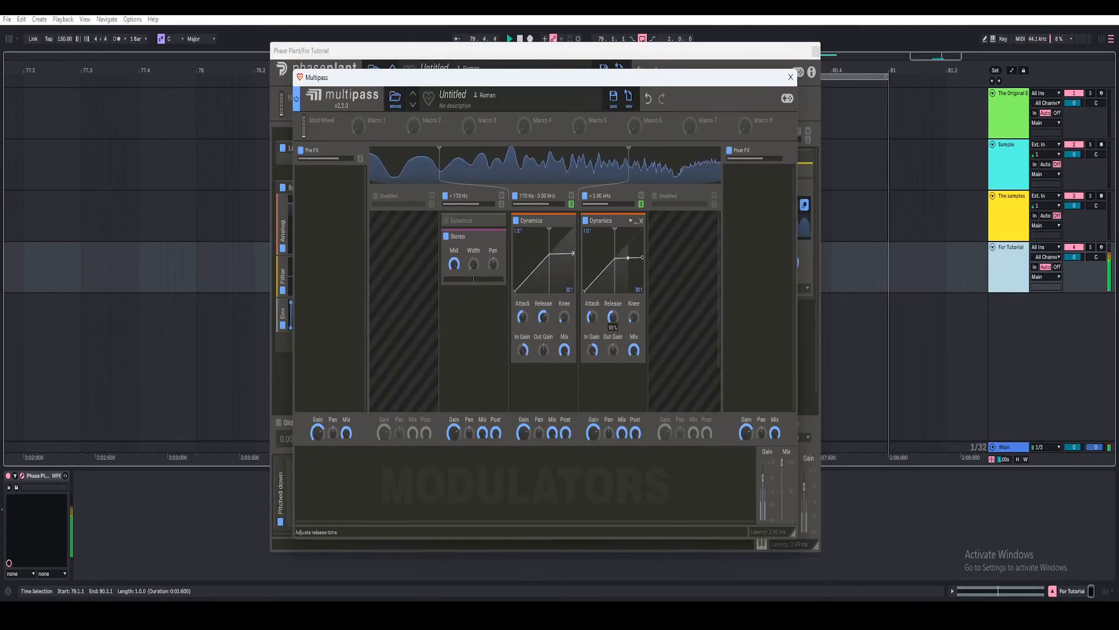
key("space")
- Compare the soloed mid and high bands with both Dynamics bypassed and with both enabled
left_click(586, 221)
left_click(516, 220)
key("space")
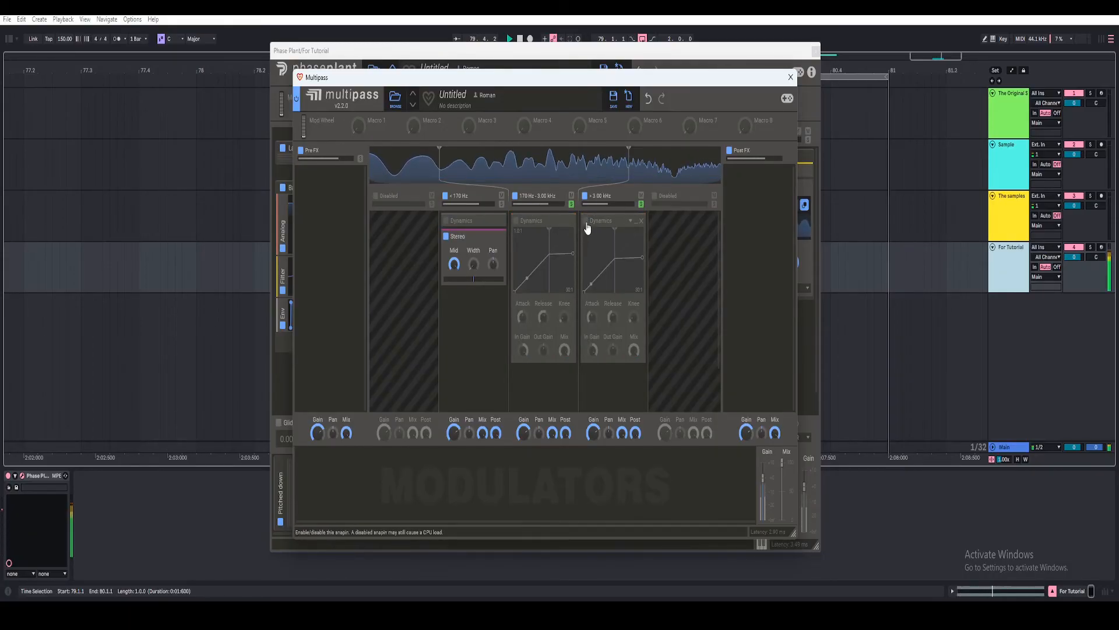
key("space")
left_click(586, 224)
left_click(516, 220)
key("space")
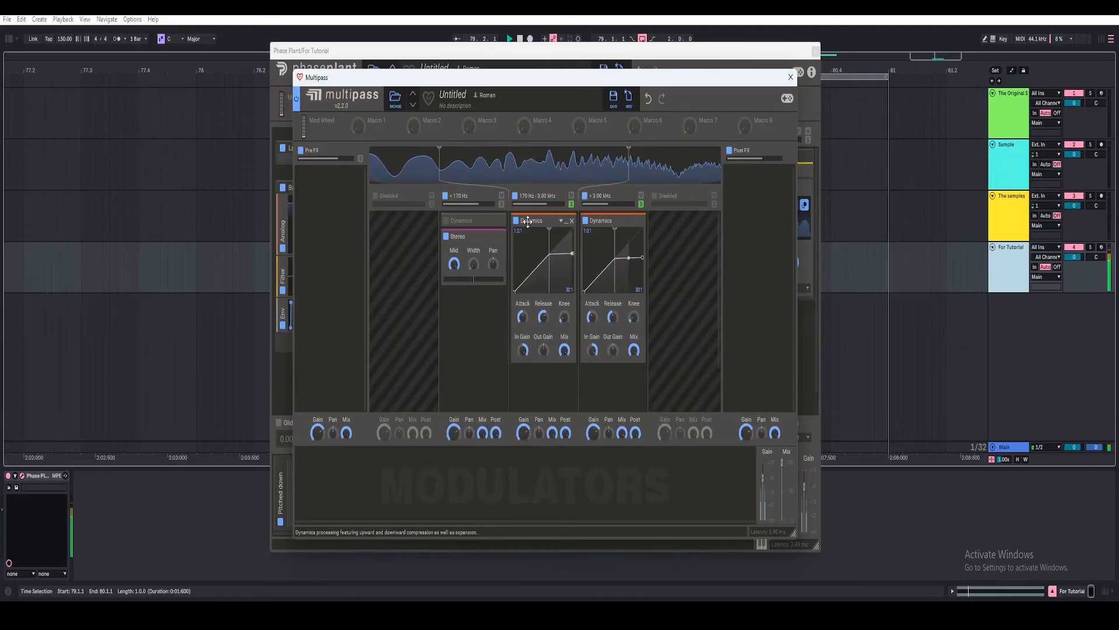
key("space")
- Clear the mid and high band solos and audition the band below 170 Hz on its own
left_click(641, 204)
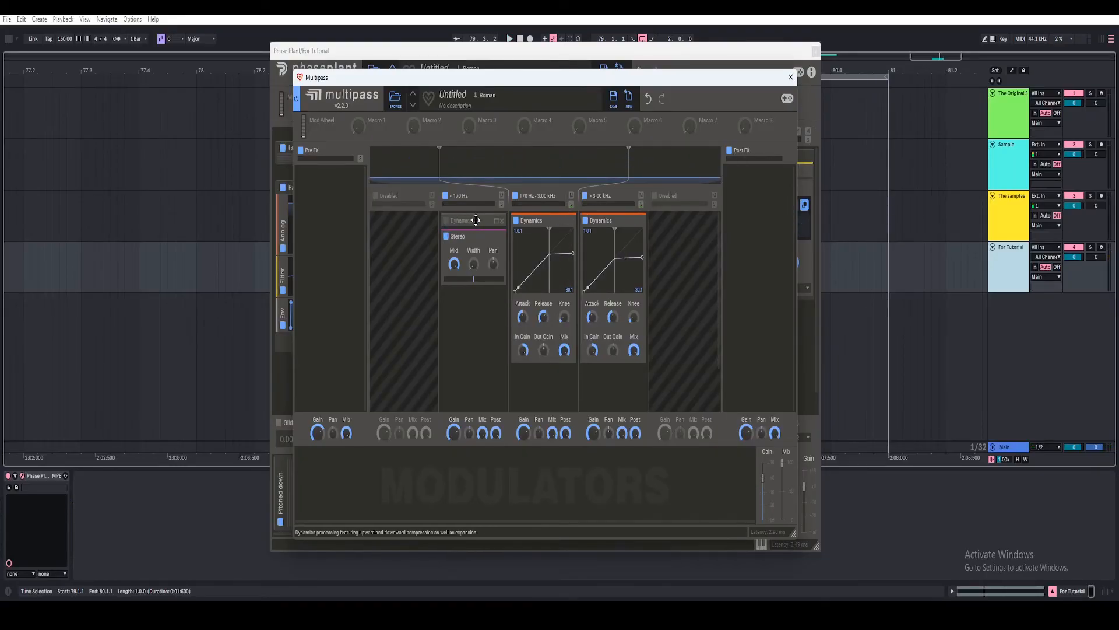
left_click(501, 204)
key("space")
key("space")
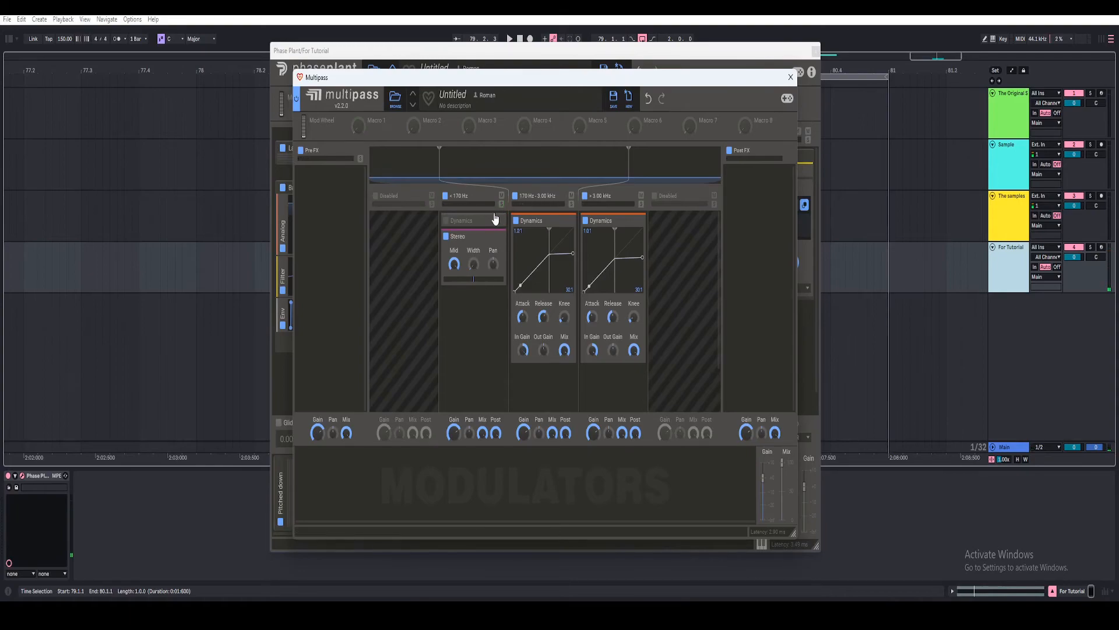
- Compare the full patch with Multipass bypassed and enabled while sweeping the Movement macro
left_click(791, 77)
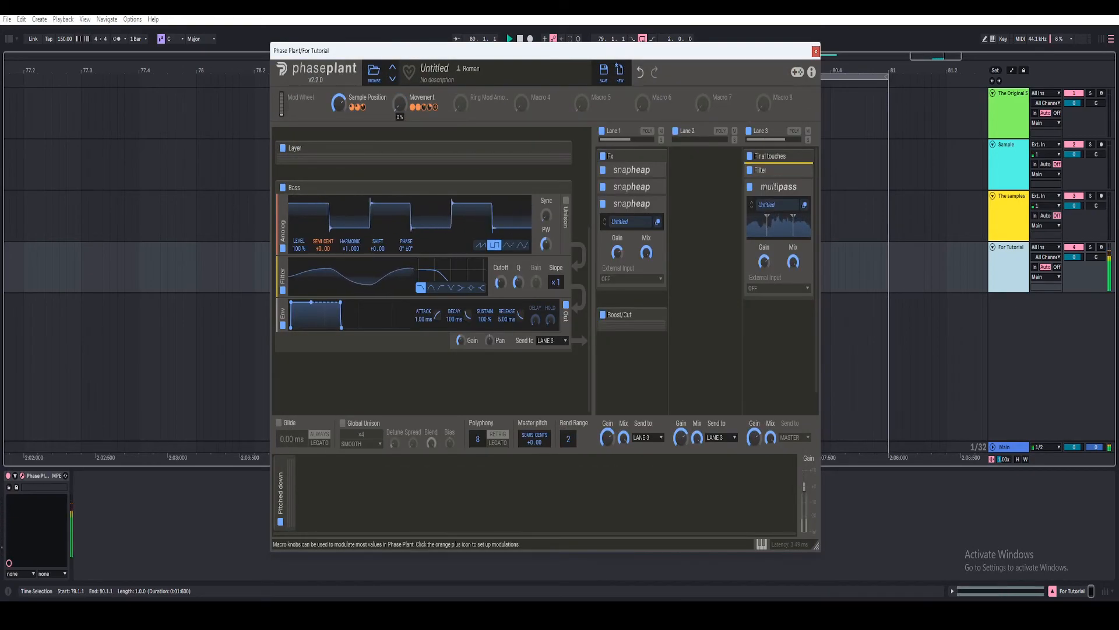
left_click(750, 187)
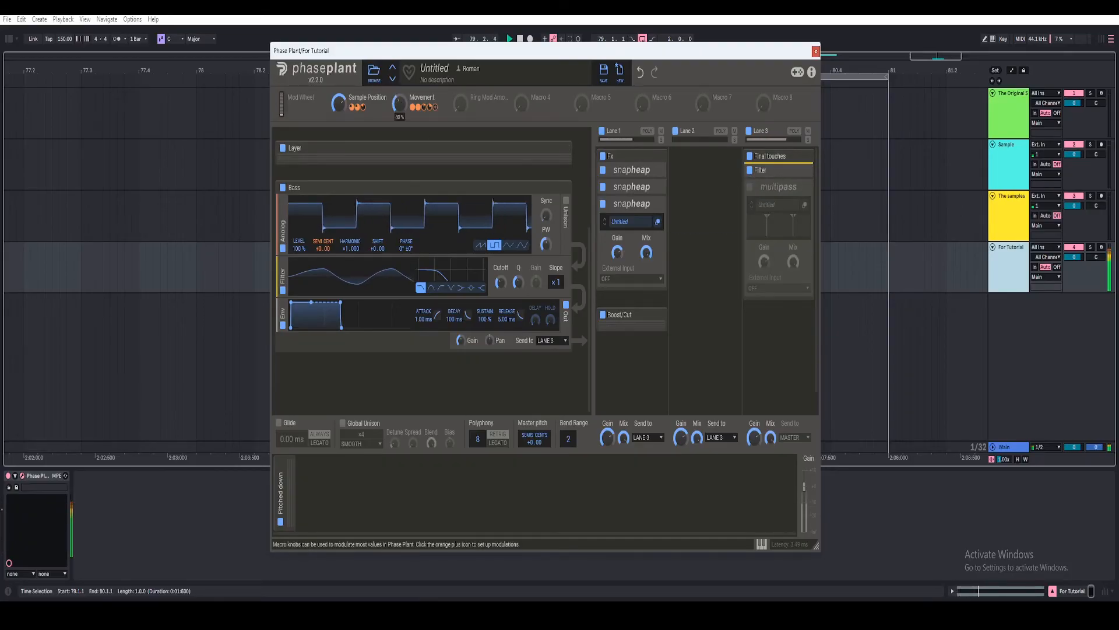
left_click_drag(400, 103, 400, 90)
mouse_move(399, 104)
left_mouse_down()
mouse_move(400, 82)
mouse_move(399, 105)
left_mouse_up()
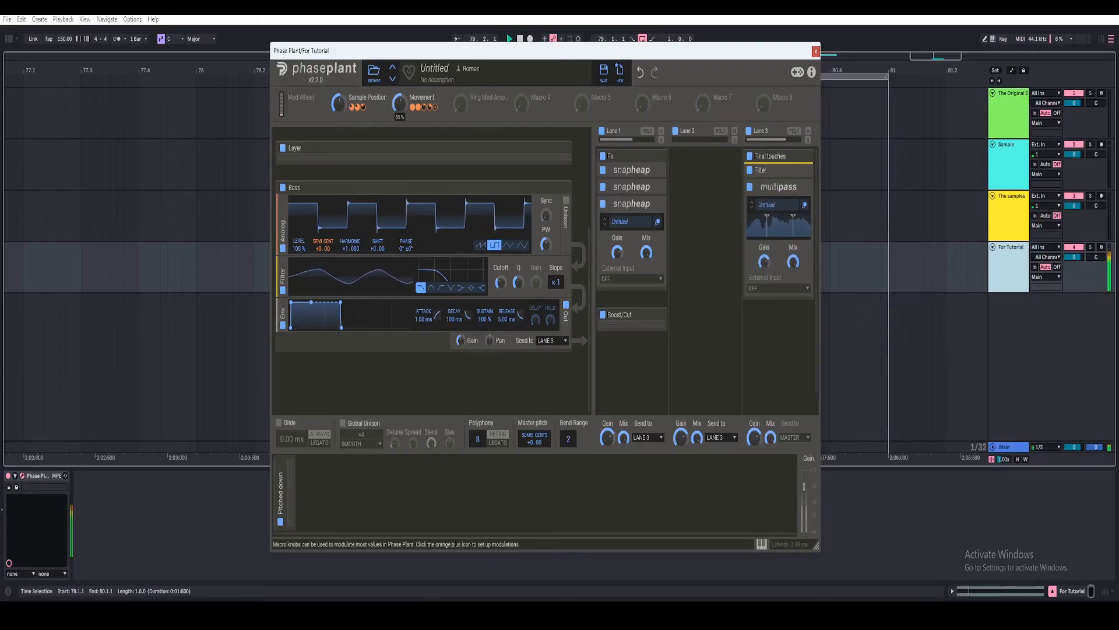
key("space")
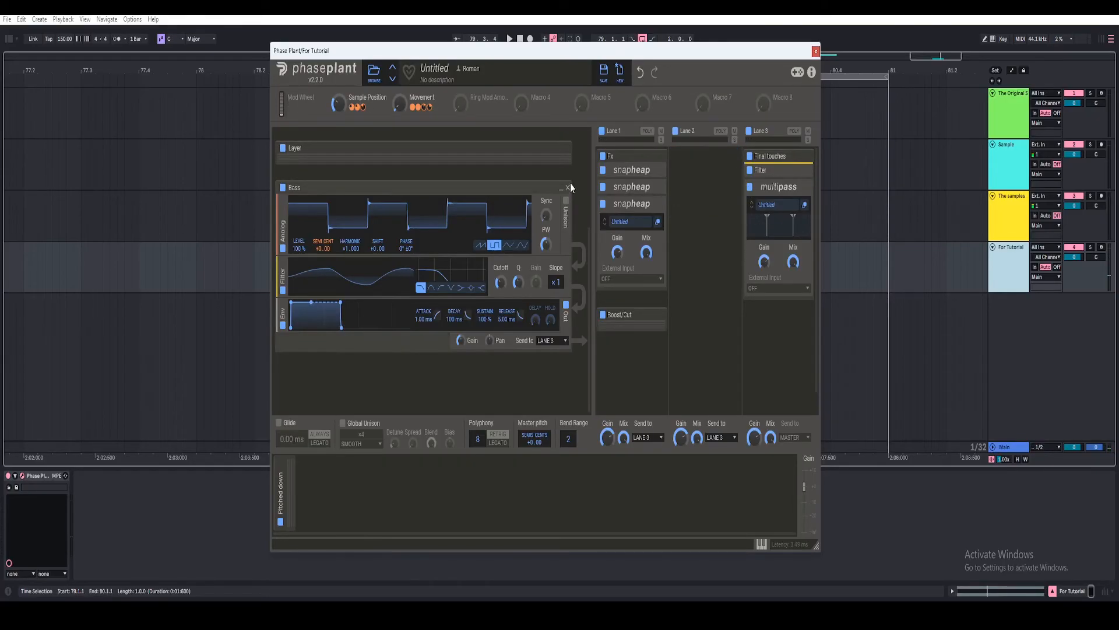
left_click(750, 188)
key("space")
mouse_move(399, 103)
left_mouse_down()
mouse_move(399, 82)
mouse_move(402, 107)
left_mouse_up()
key("space")
left_click(749, 188)
key("space")
key("space")
- Set the high-band Dynamics release in Multipass to 100% and audition the Movement sweep with Multipass on and off
left_click(804, 204)
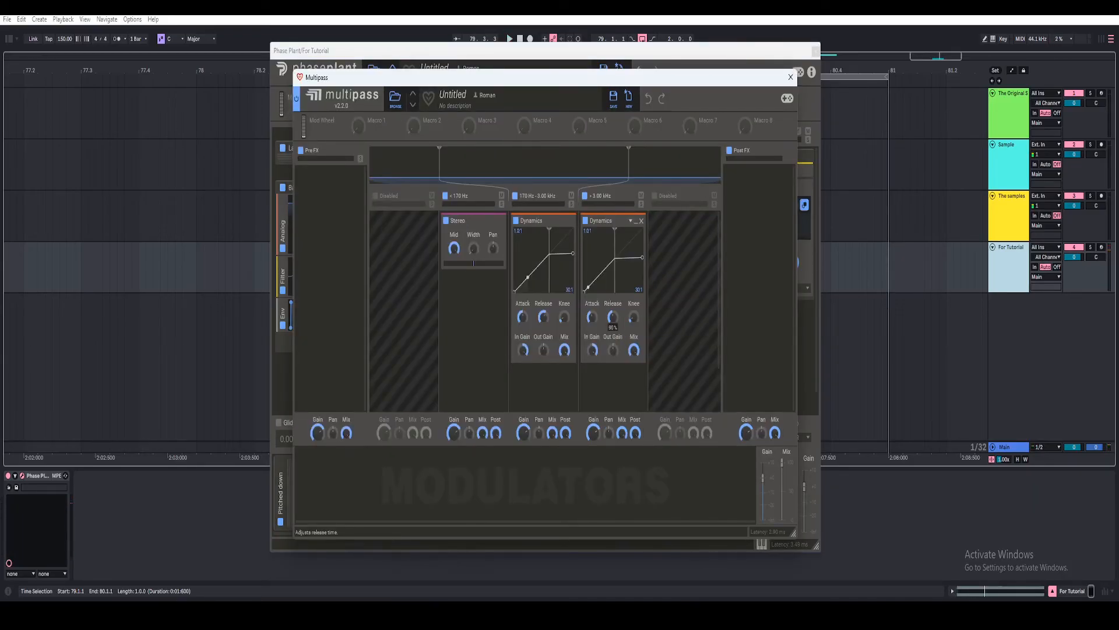
right_click(616, 317)
type("100")
key("Return")
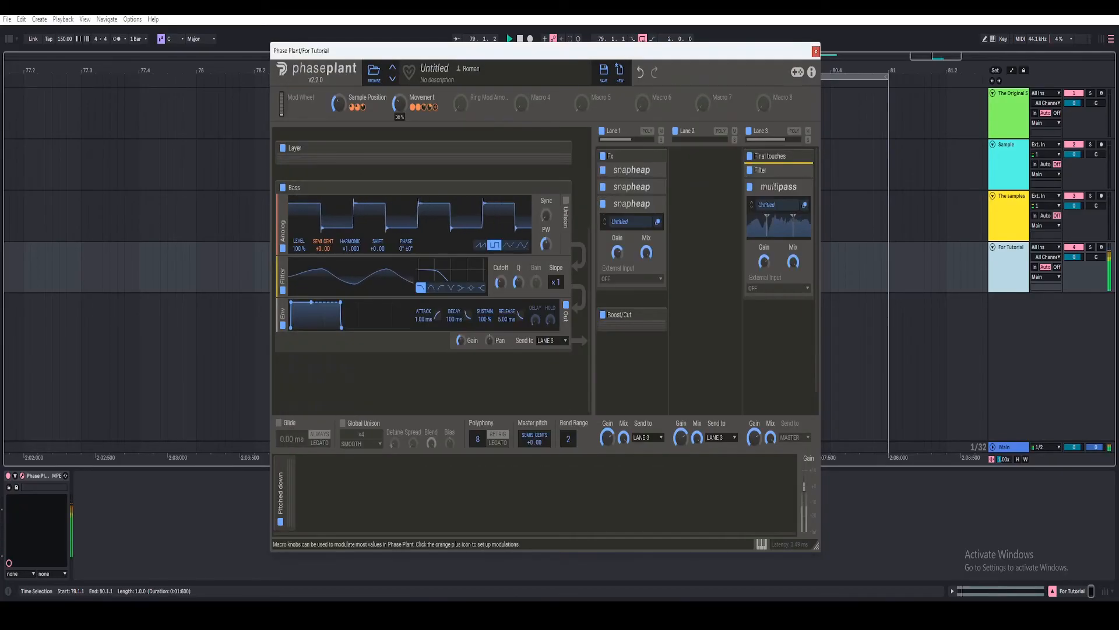
mouse_move(400, 103)
left_mouse_down()
mouse_move(399, 76)
mouse_move(399, 111)
left_mouse_up()
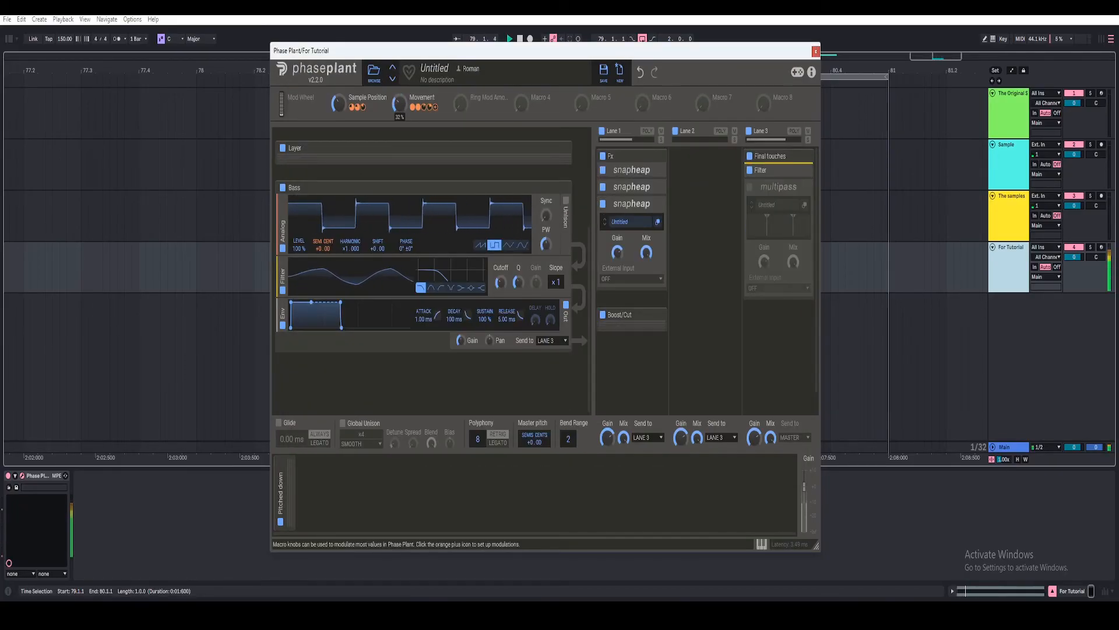
left_click_drag(400, 103, 400, 73)
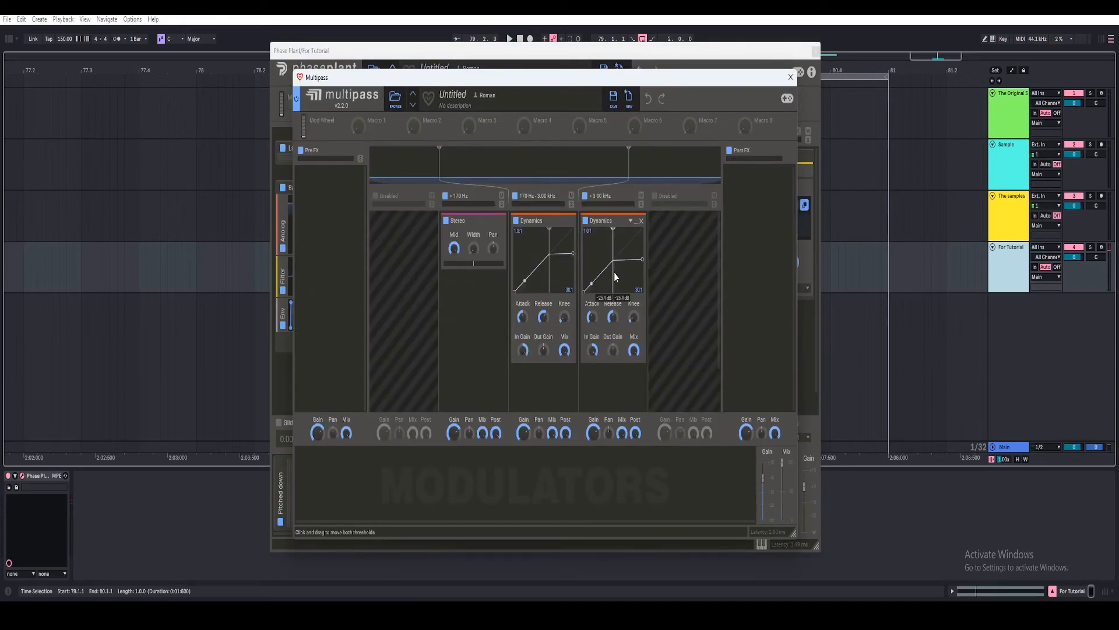
- Set the high-band Dynamics low threshold to -25 dB and compare the patch with Multipass bypassed and enabled
right_click(615, 274)
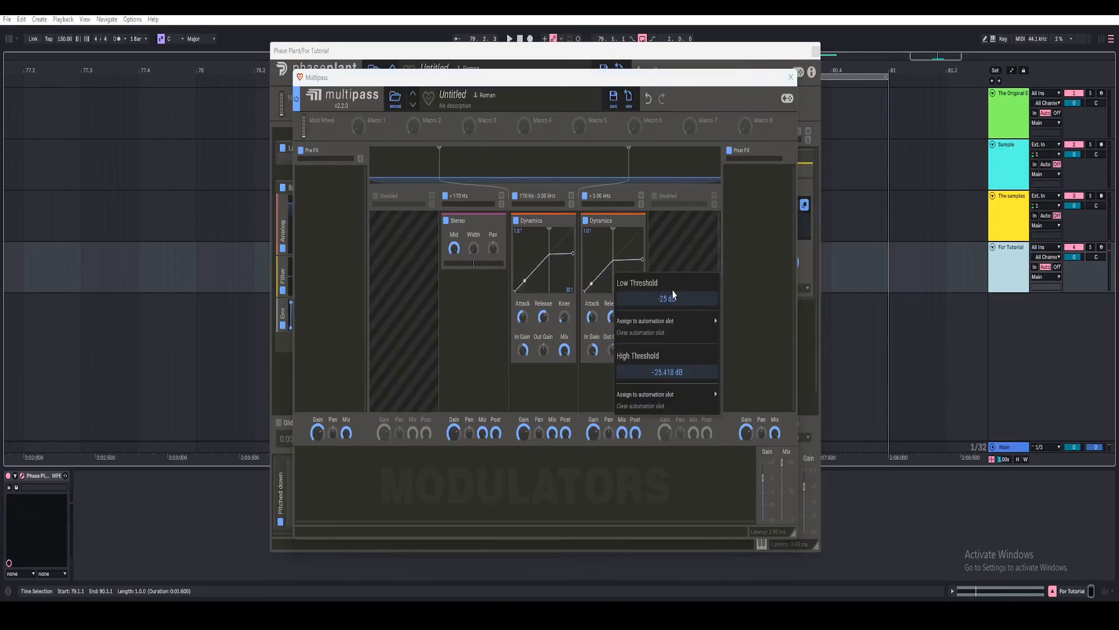
type("-25")
key("Return")
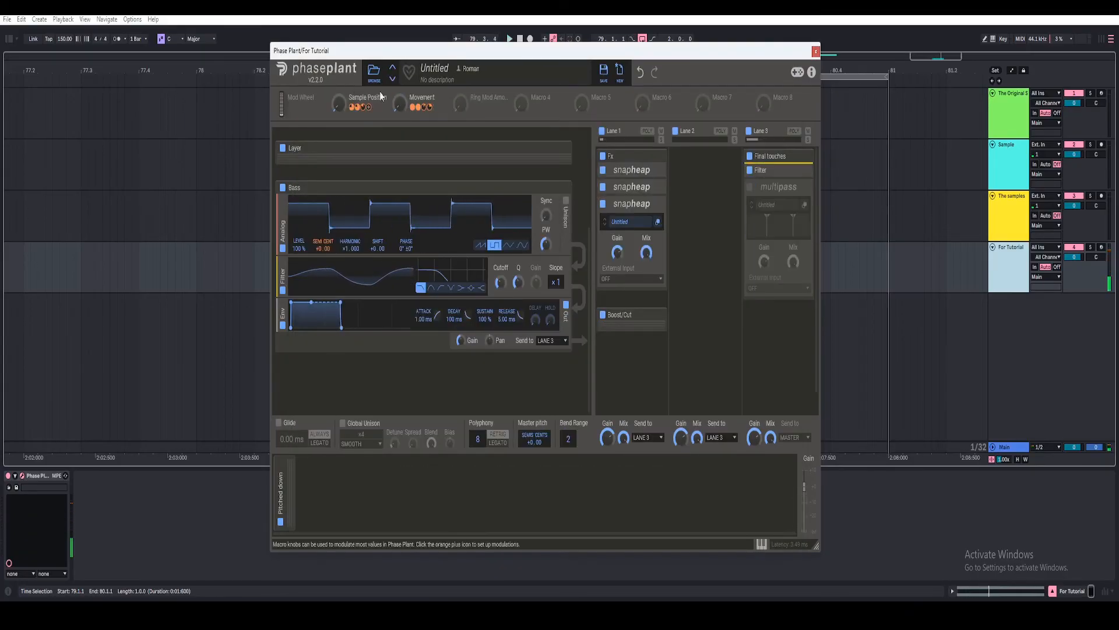
left_click_drag(400, 104, 400, 64)
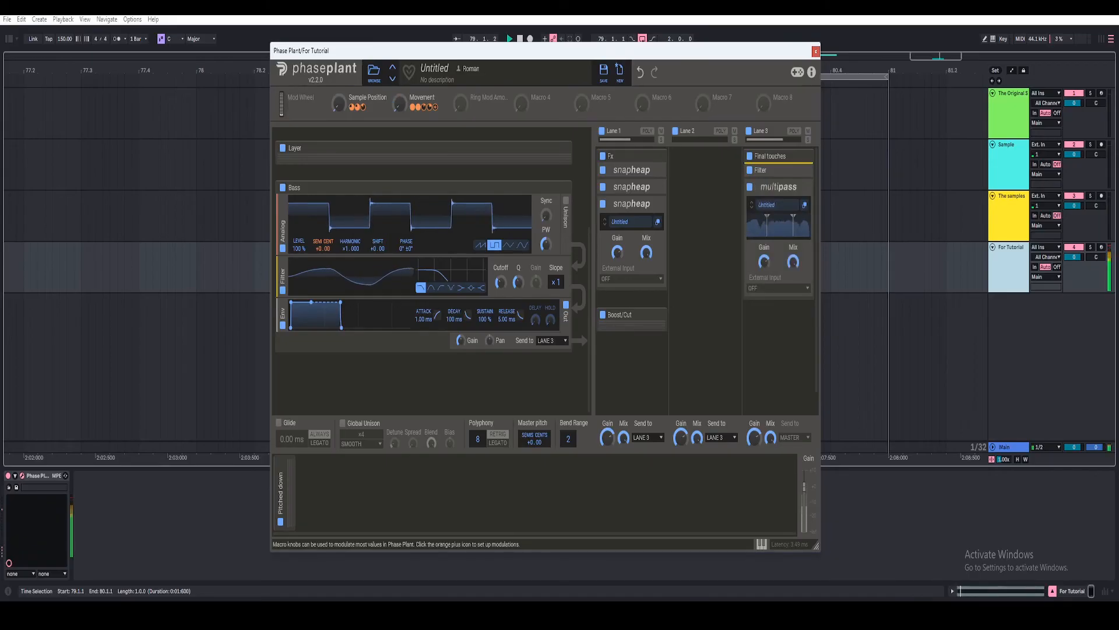
left_click_drag(400, 104, 399, 157)
key("space")
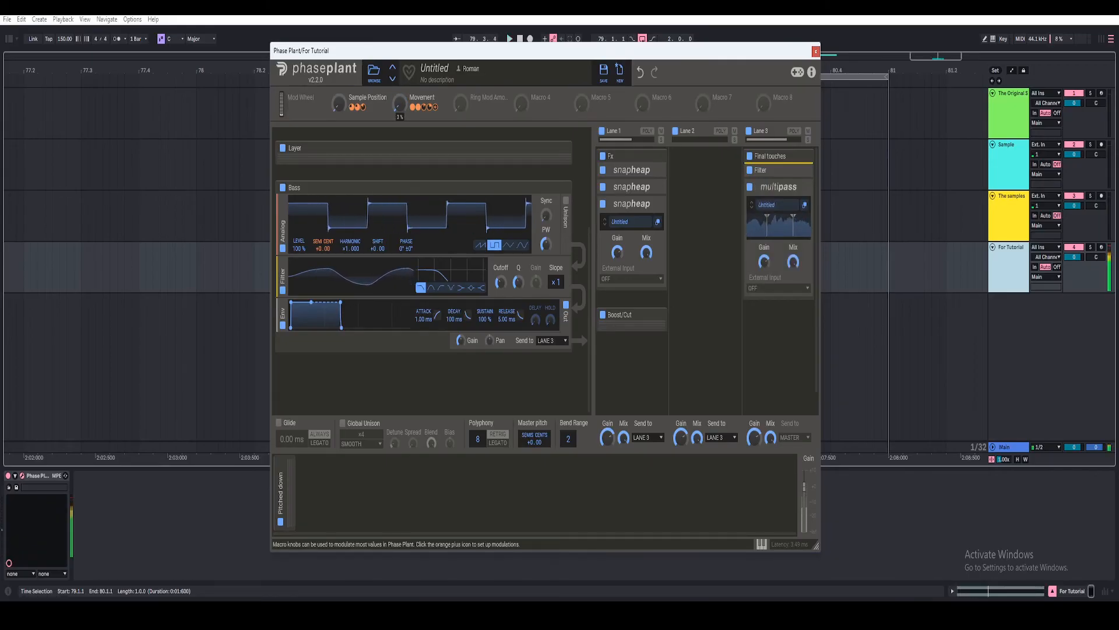
- Add a Gain effect at +2 dB to Multipass's Post FX section and audition the patch
left_click(806, 206)
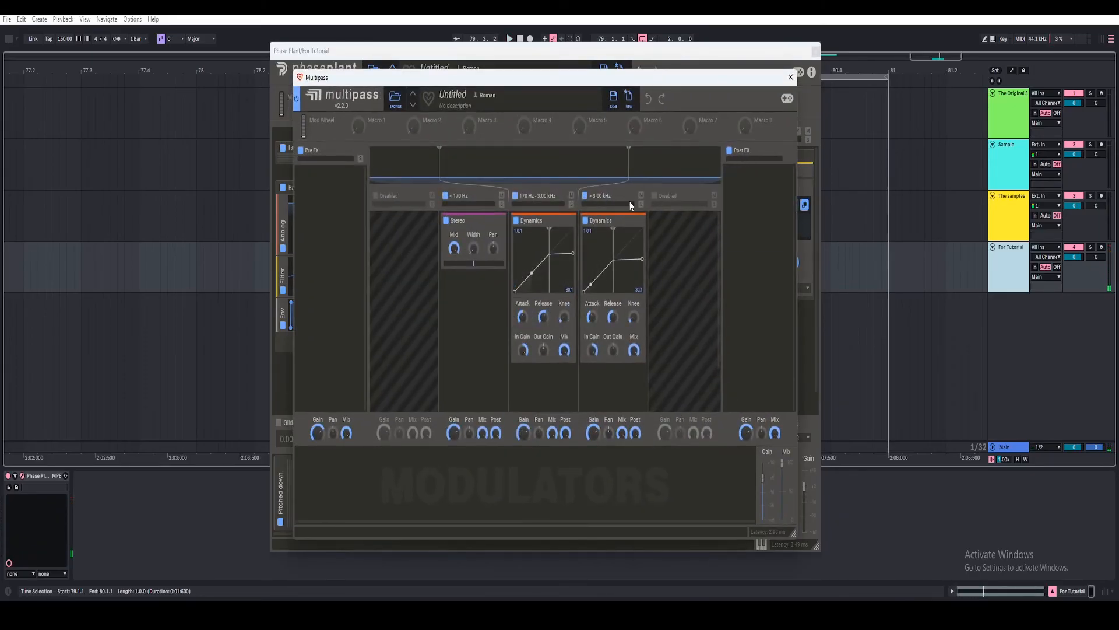
left_click(744, 207)
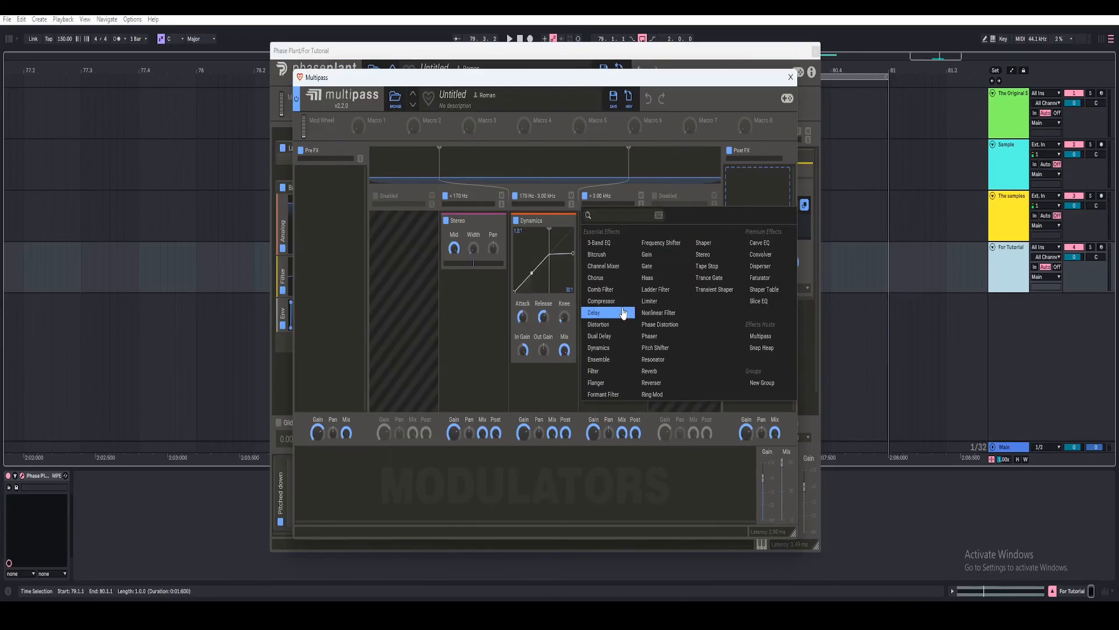
left_click(647, 254)
right_click(748, 195)
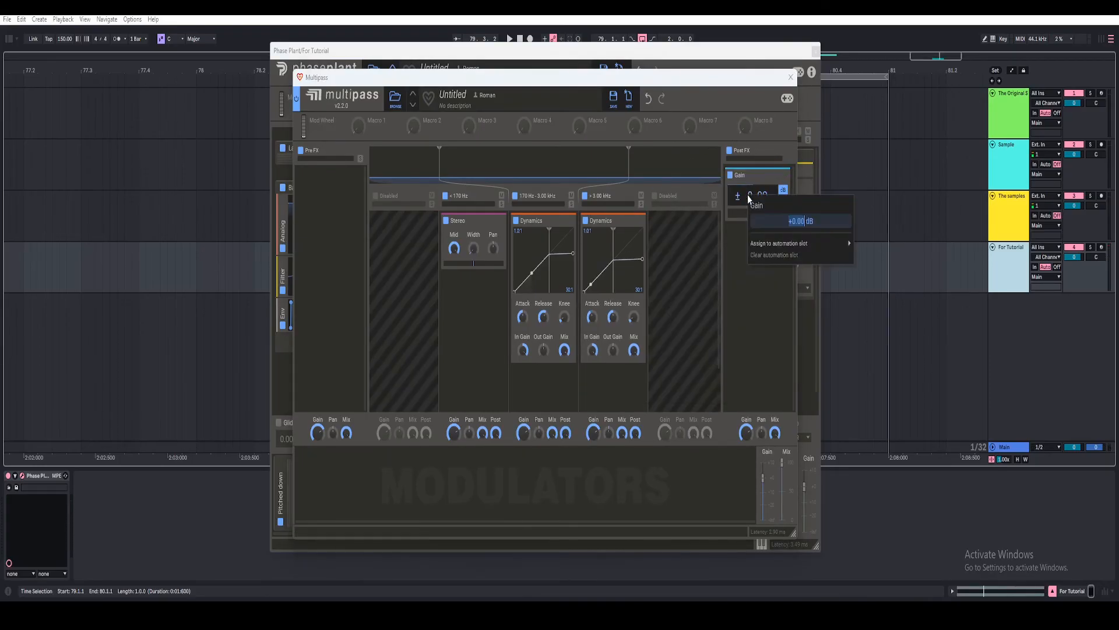
type("2")
key("Return")
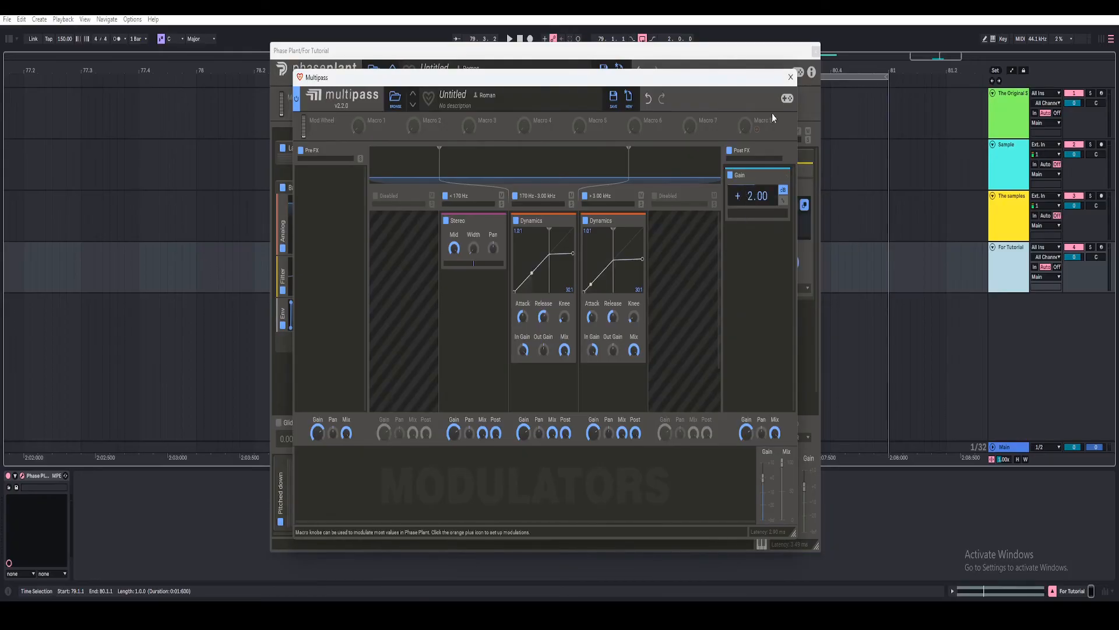
left_click(792, 77)
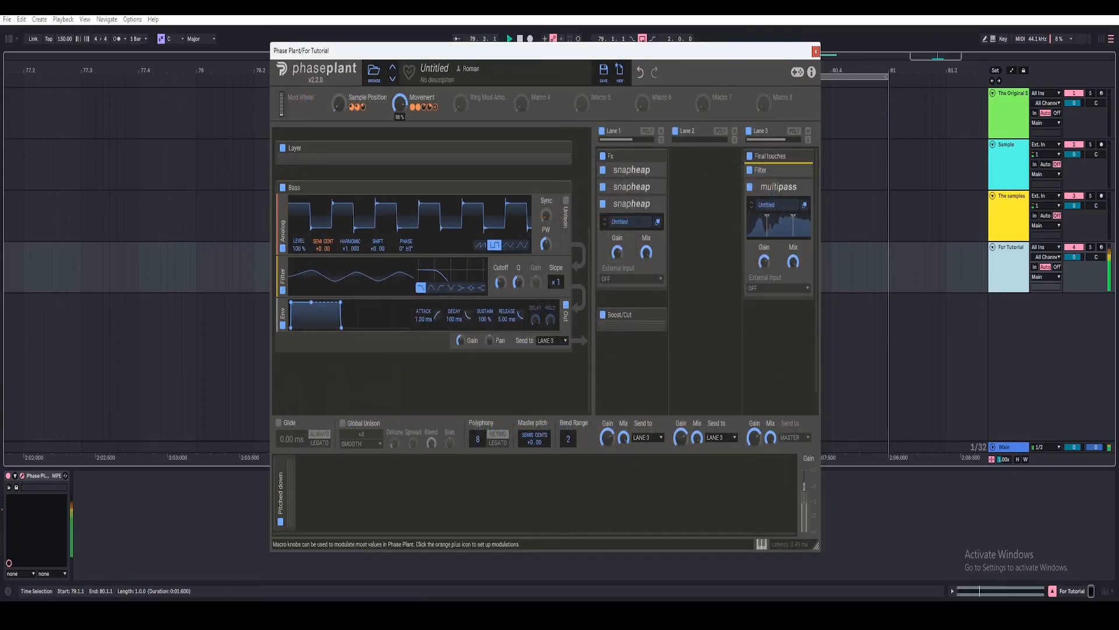
key("space")
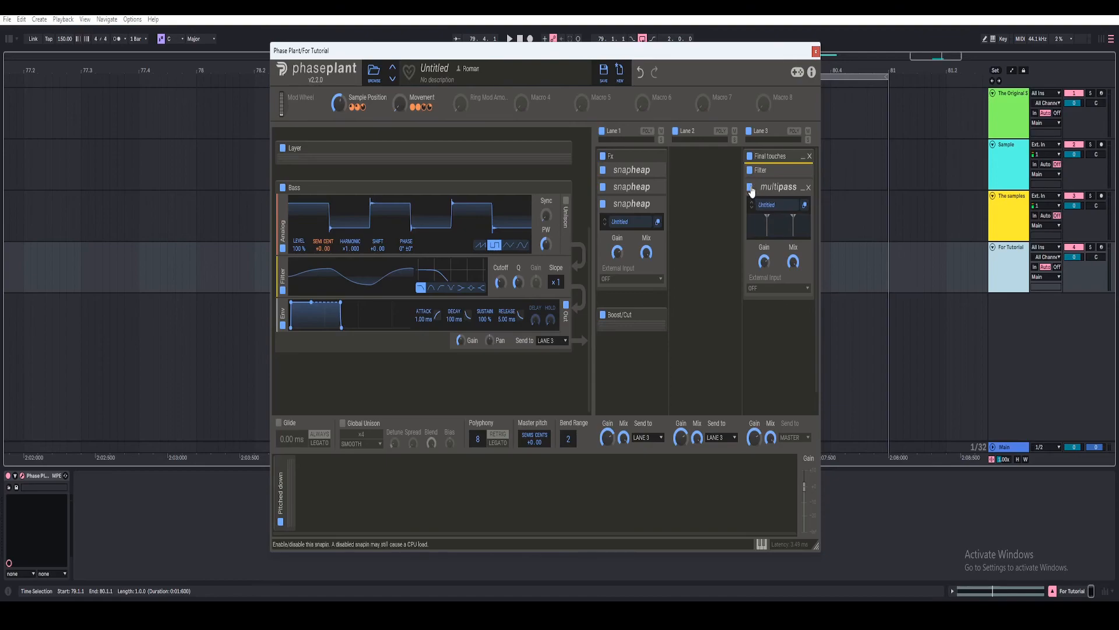
- Add a Ring Mod after Multipass in lane 3, lowering its frequency and raising its spread
left_click(775, 187)
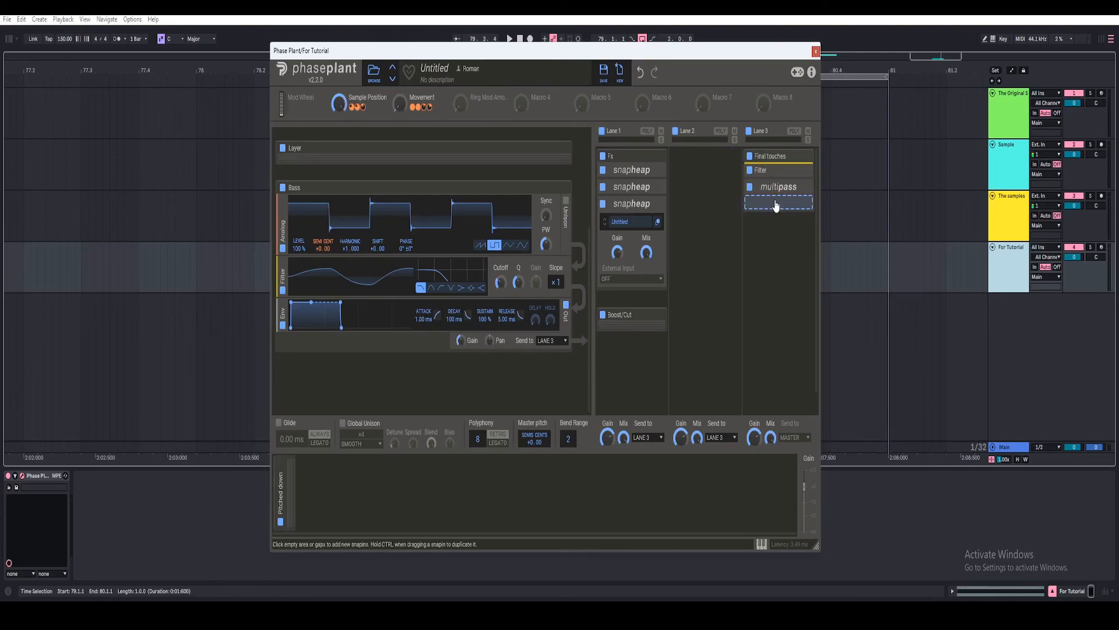
left_click(776, 204)
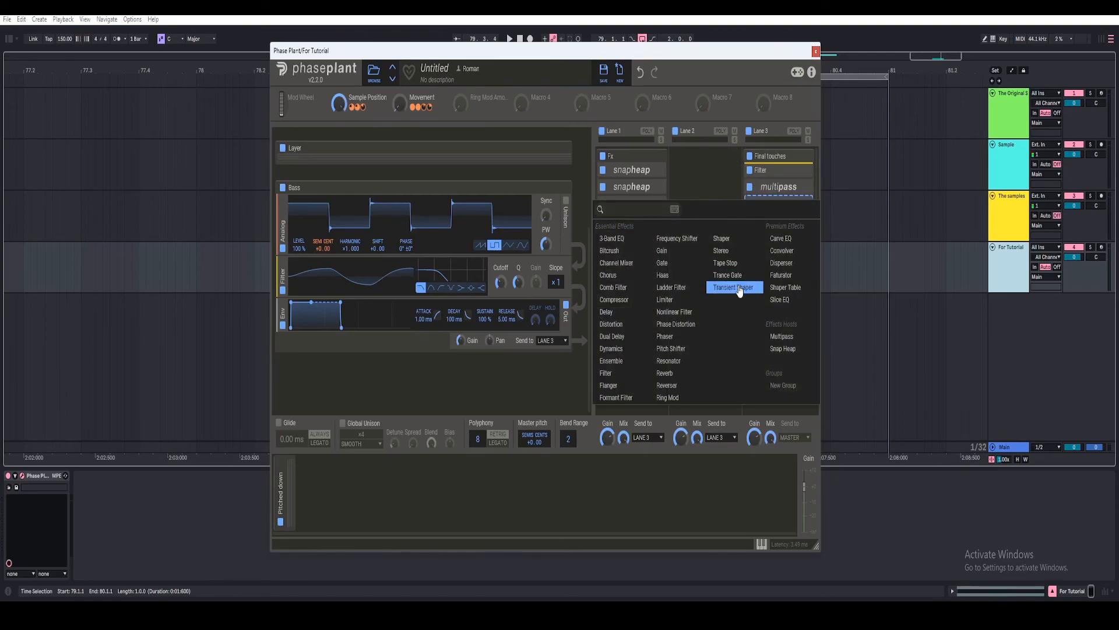
left_click(668, 397)
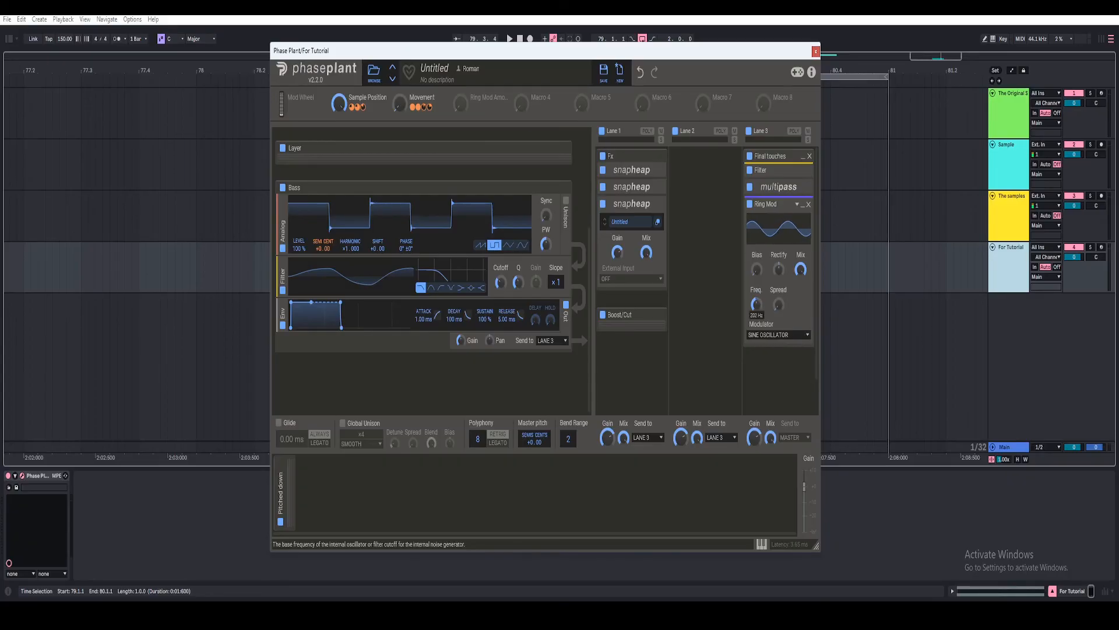
right_click(779, 305)
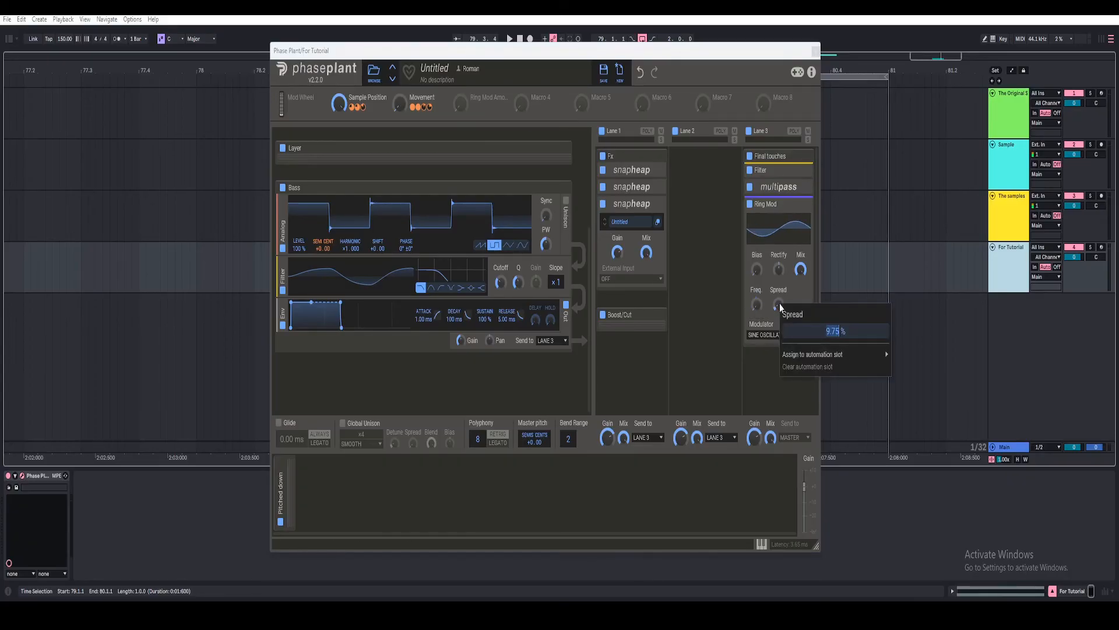
key("Escape")
- Assign the Movement macro to the Ring Mod's mix and audition it by sweeping the macro
left_click_drag(400, 104, 802, 282)
key("space")
left_click_drag(401, 105, 400, 75)
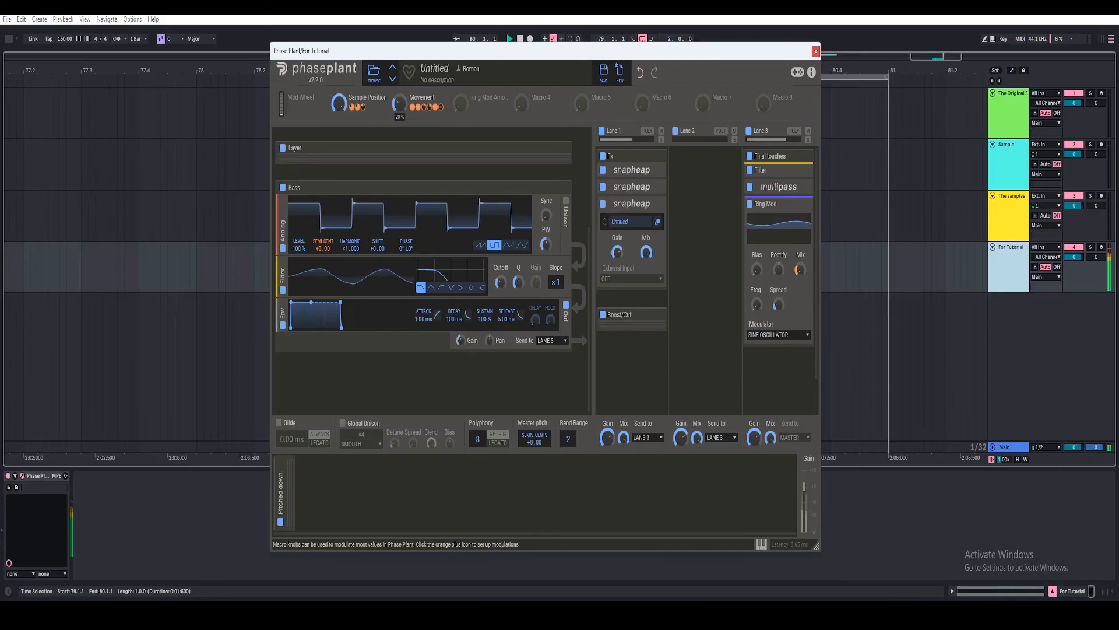
- Add a Frequency Shifter after the Ring Mod in lane 3 and a new LFO modulator with looping off
left_click(758, 224)
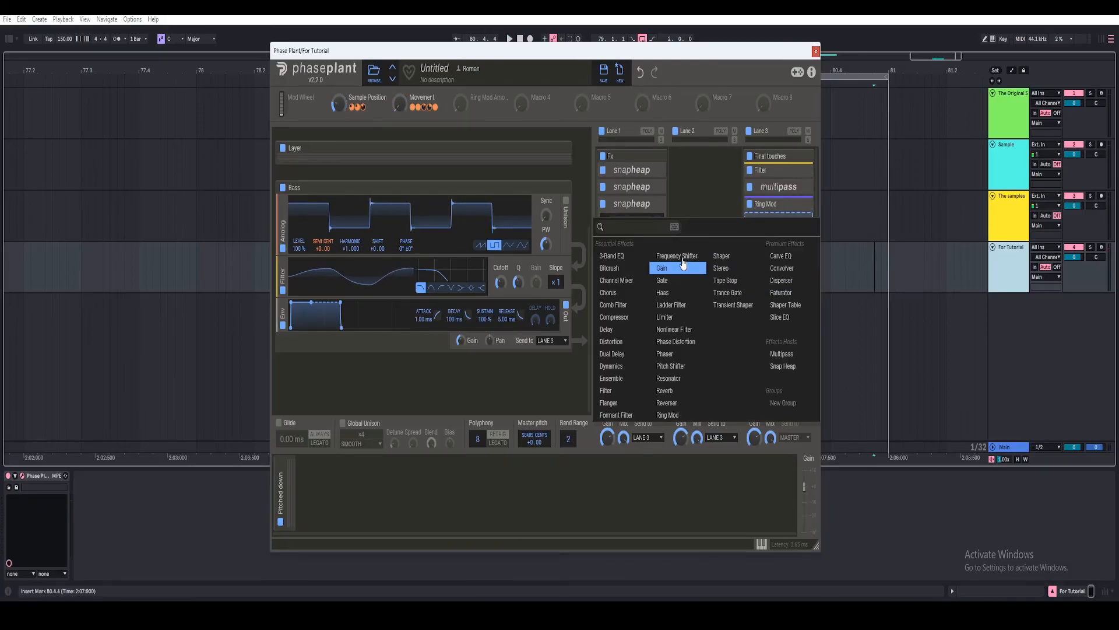
left_click(679, 256)
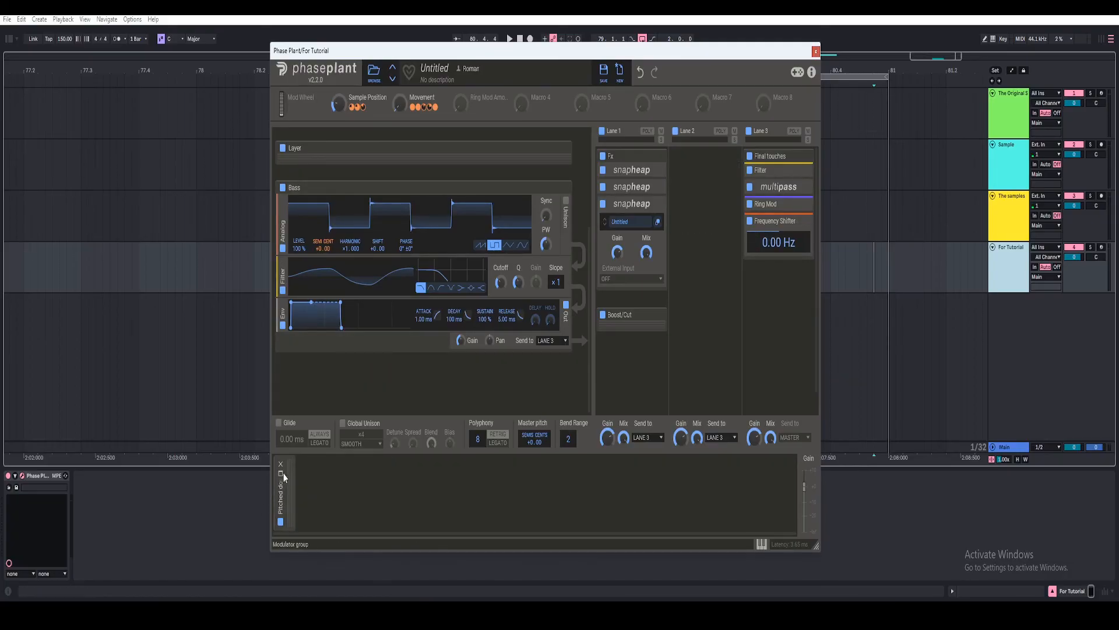
left_click(281, 474)
left_click(281, 474)
left_click(281, 474)
left_click(293, 465)
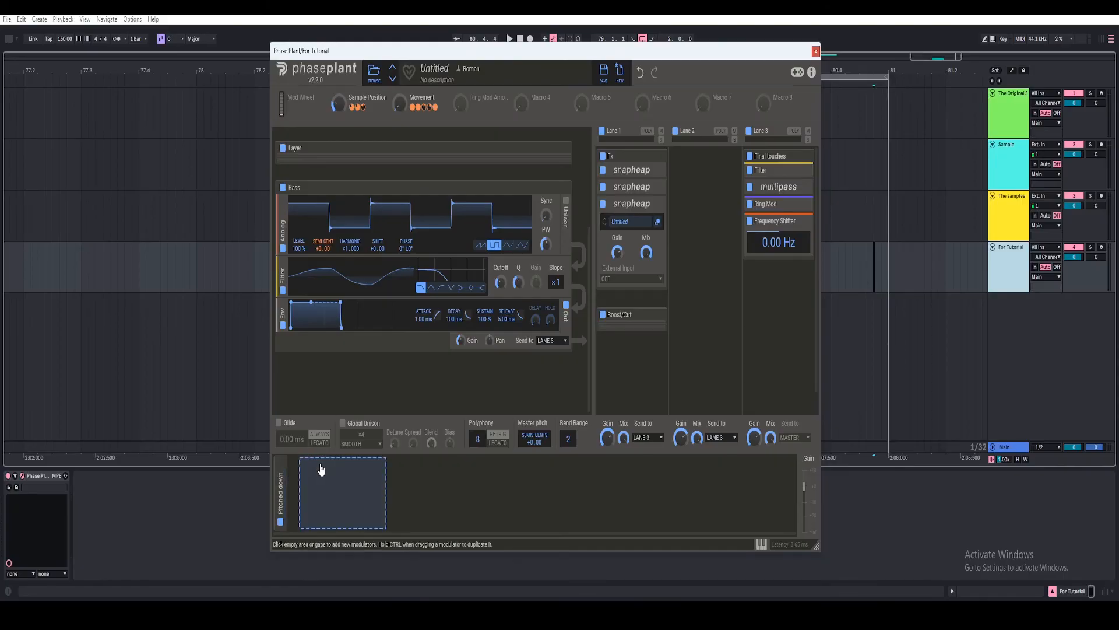
left_click(297, 484)
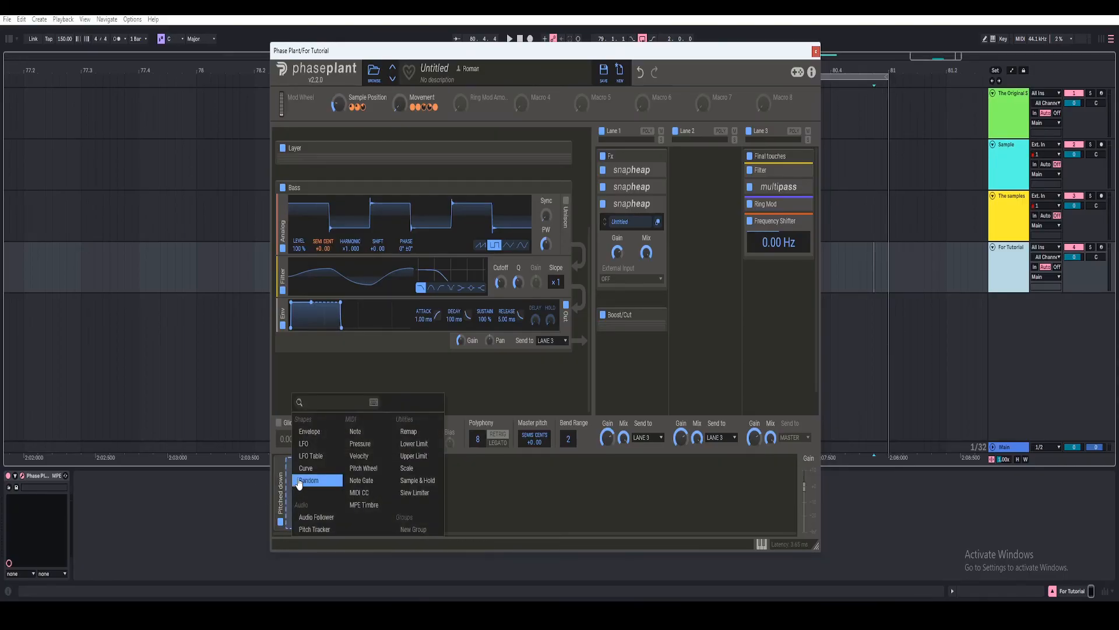
left_click(303, 443)
left_click(362, 518)
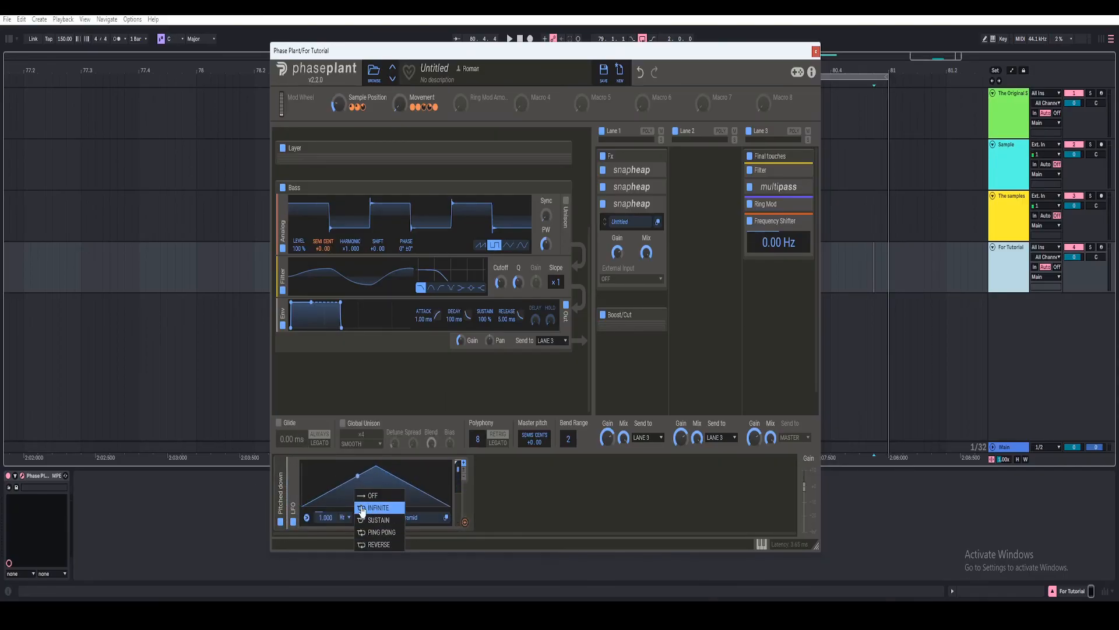
left_click(369, 495)
- Reshape the LFO curve into a steep decay from 100% to about 19%, reaching 0% just past mid-cycle
left_click(376, 484)
left_click_drag(546, 209, 394, 205)
left_click_drag(456, 257, 448, 381)
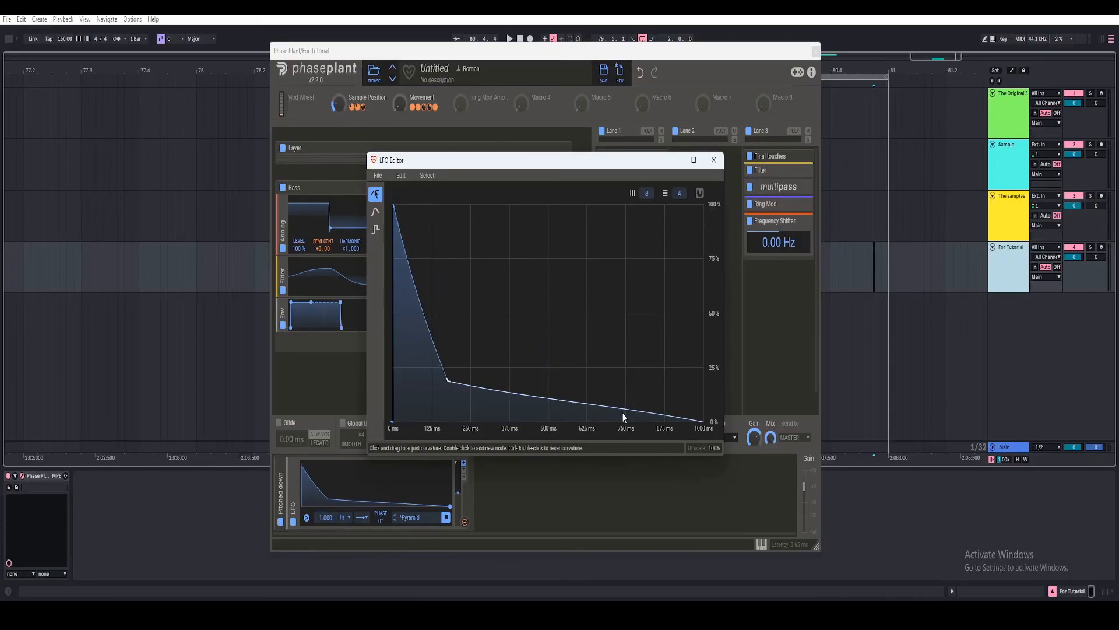
double_click(630, 410)
left_click_drag(631, 410, 601, 453)
- Assign the LFO to the Frequency Shifter's shift and set the LFO rate to 14 Hz
left_click(465, 521)
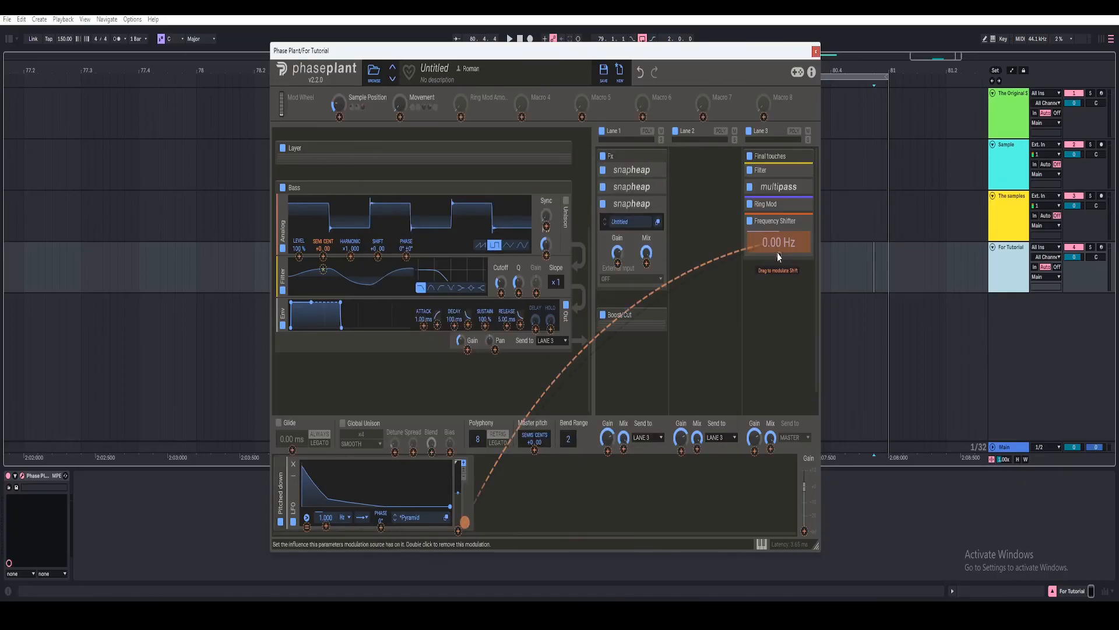
left_click(779, 255)
left_click(625, 389)
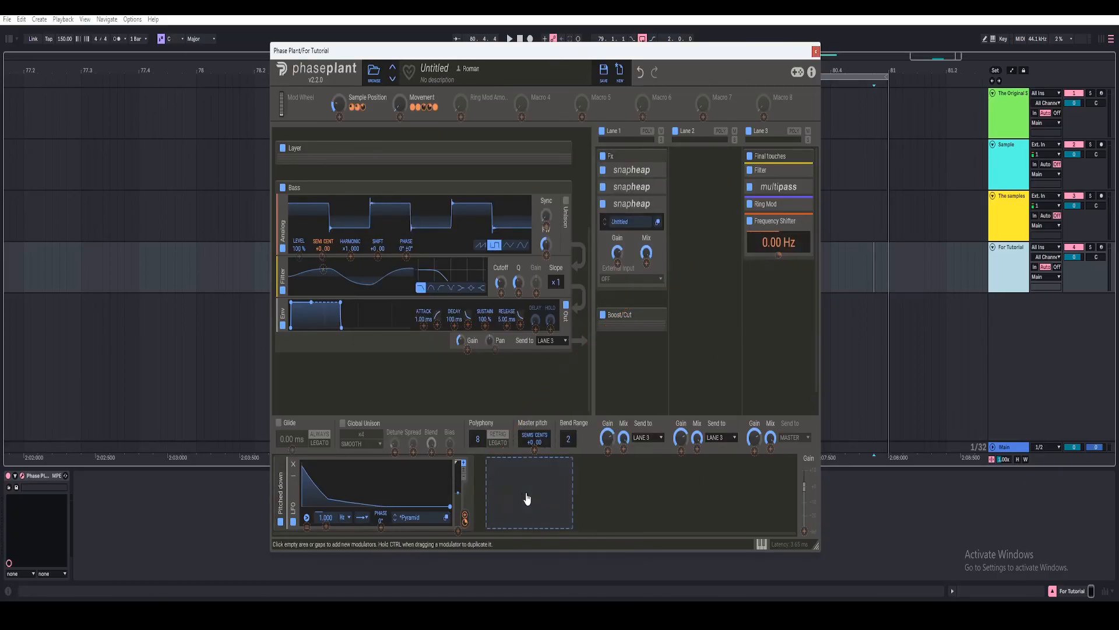
right_click(333, 523)
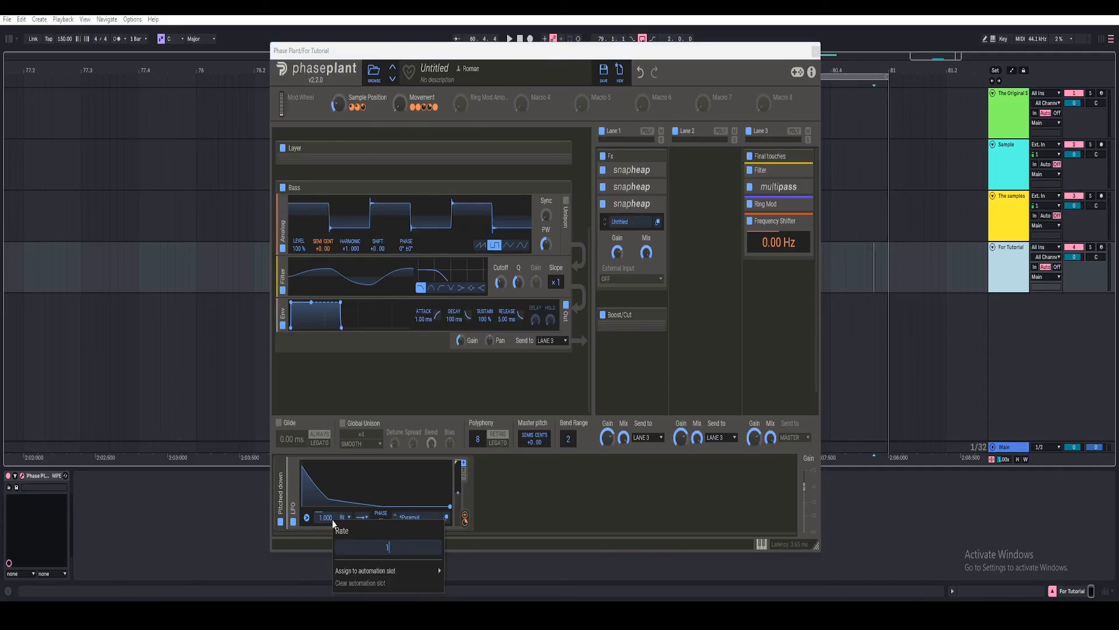
key("Return")
- Set the LFO's modulation amount on the Frequency Shifter's shift to 50%
left_click_drag(464, 518, 778, 247)
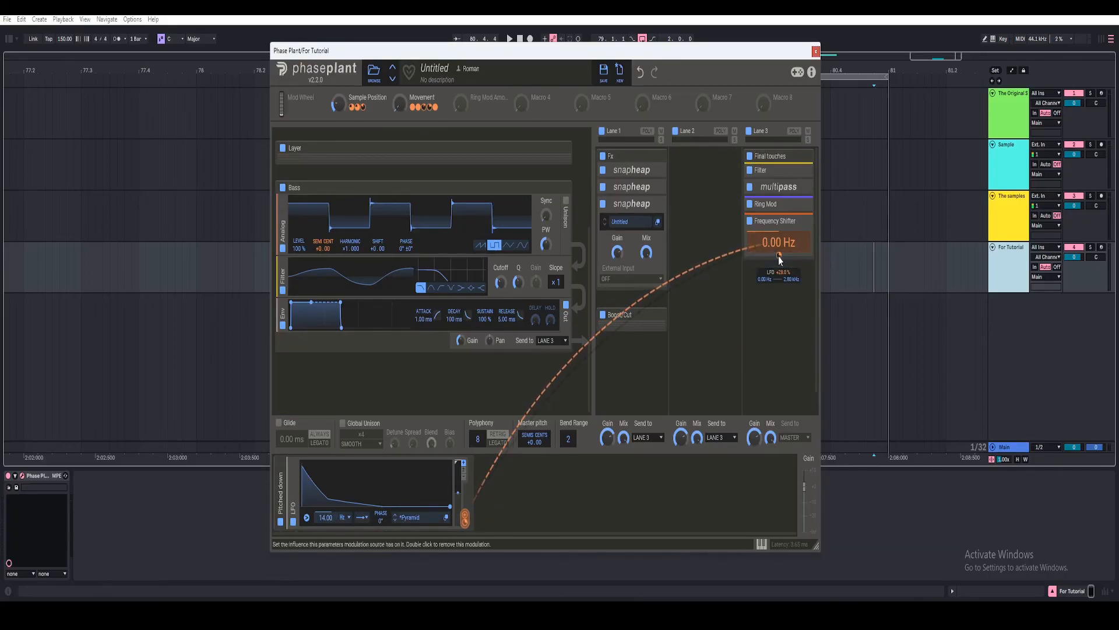
right_click(778, 257)
type("50")
key("Return")
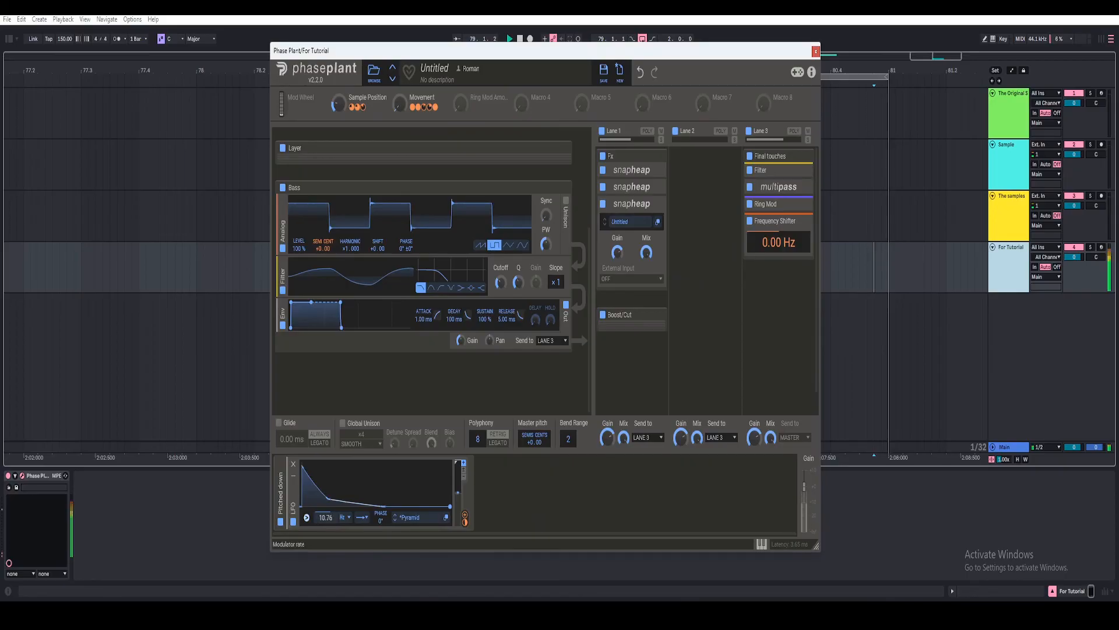
- Smooth the LFO's decay by moving its middle node slightly later and lower while auditioning, and close the LFO Editor
left_click(448, 518)
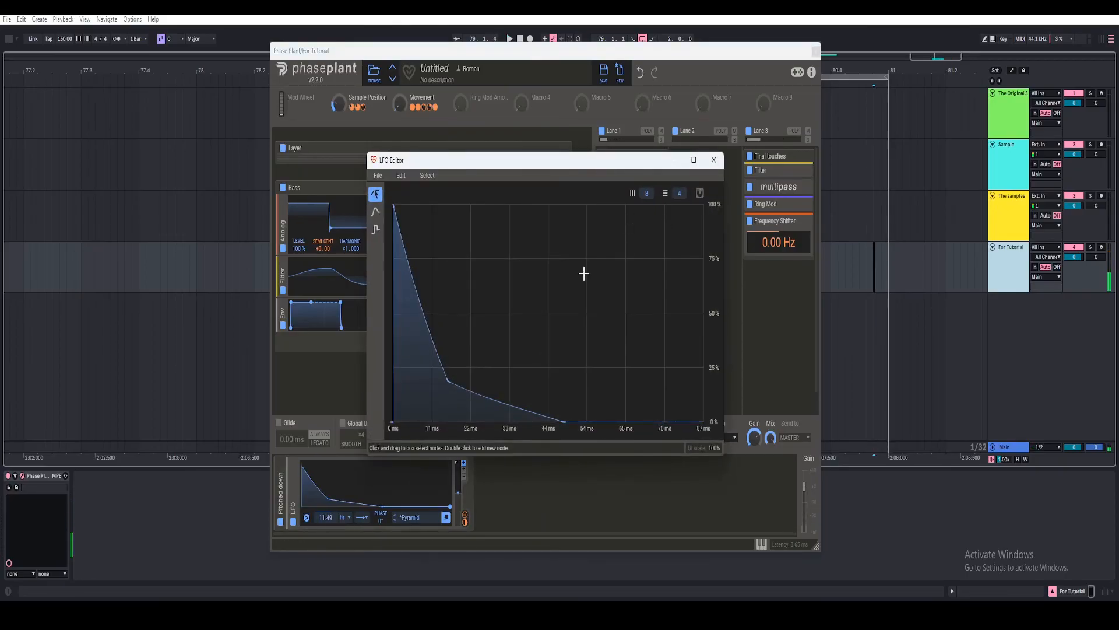
left_click_drag(449, 381, 475, 393)
key("space")
left_click(714, 163)
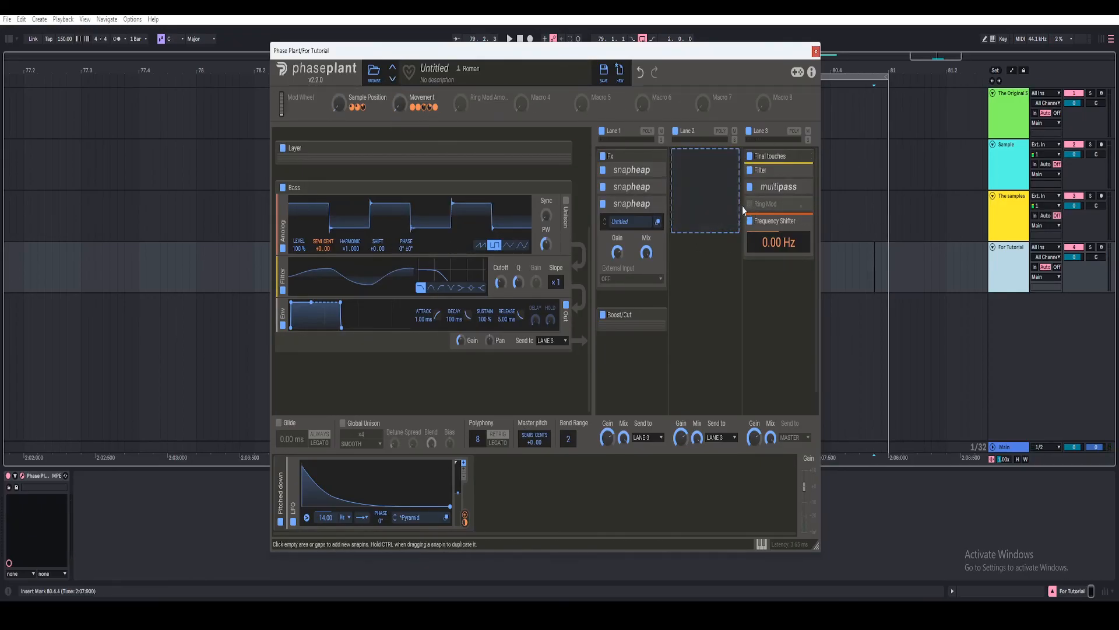
- Audition the frequency-shifted patch with the Ring Mod bypassed while sweeping the Movement macro upward
left_click_drag(399, 103, 400, 96)
key("space")
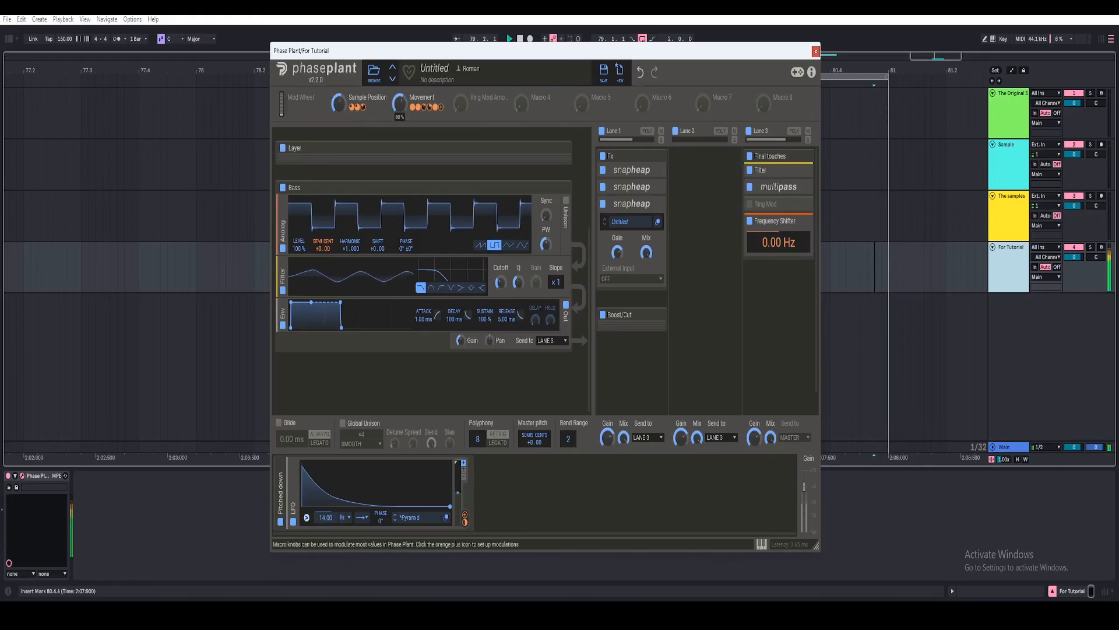
left_click_drag(400, 104, 399, 70)
key("space")
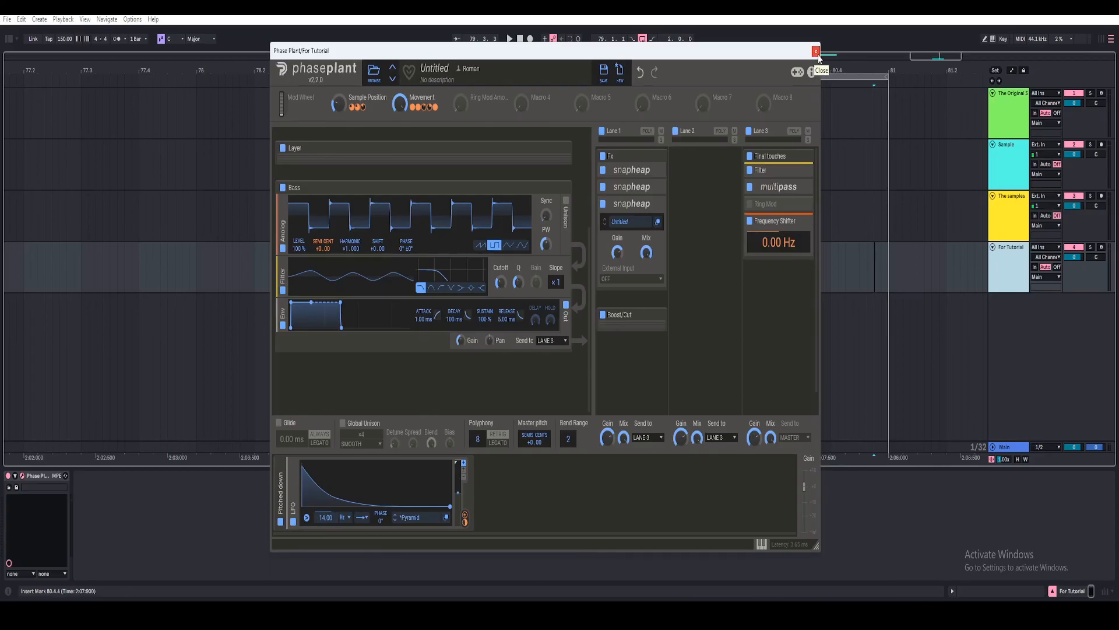
- Close the Phase Plant window and reopen it from the For Tutorial track's device
left_click(818, 55)
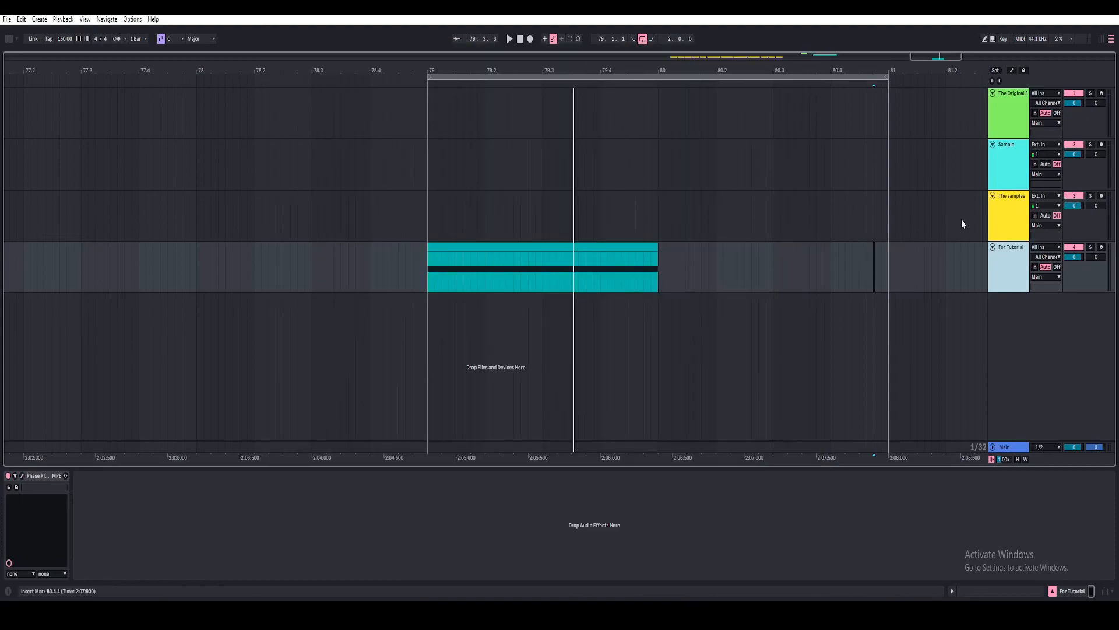
left_click(22, 475)
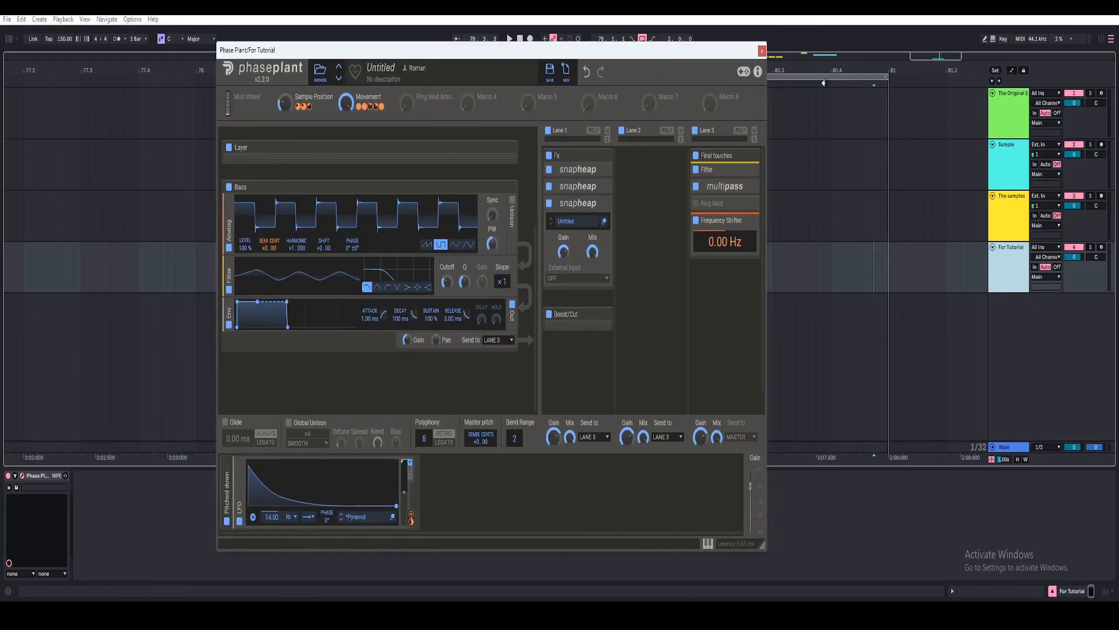